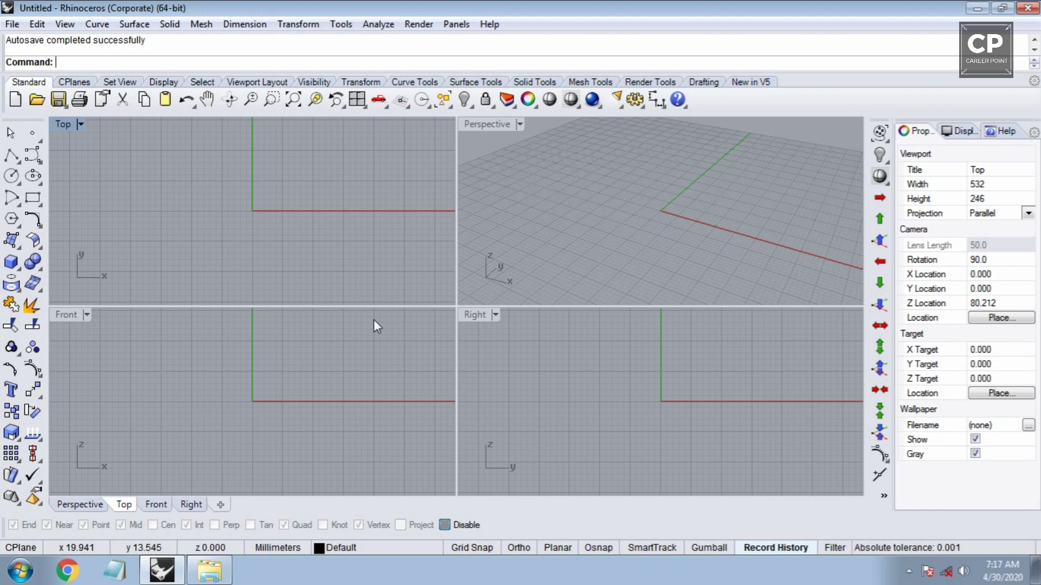
Place the WhatsApp earring photo as a picture frame in the maximized Top view
key(ctrl+m)
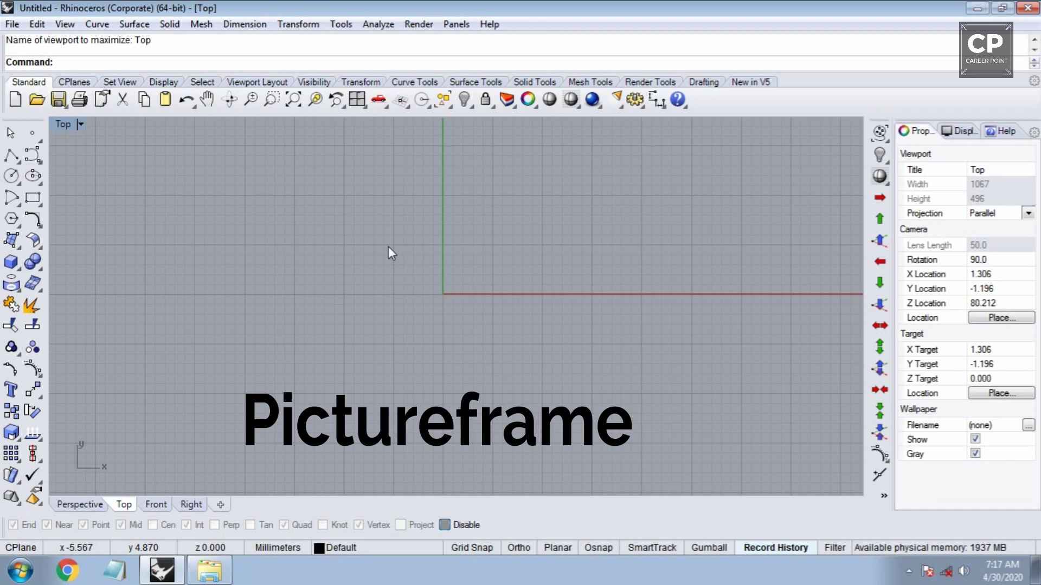
text(PictureFrame)
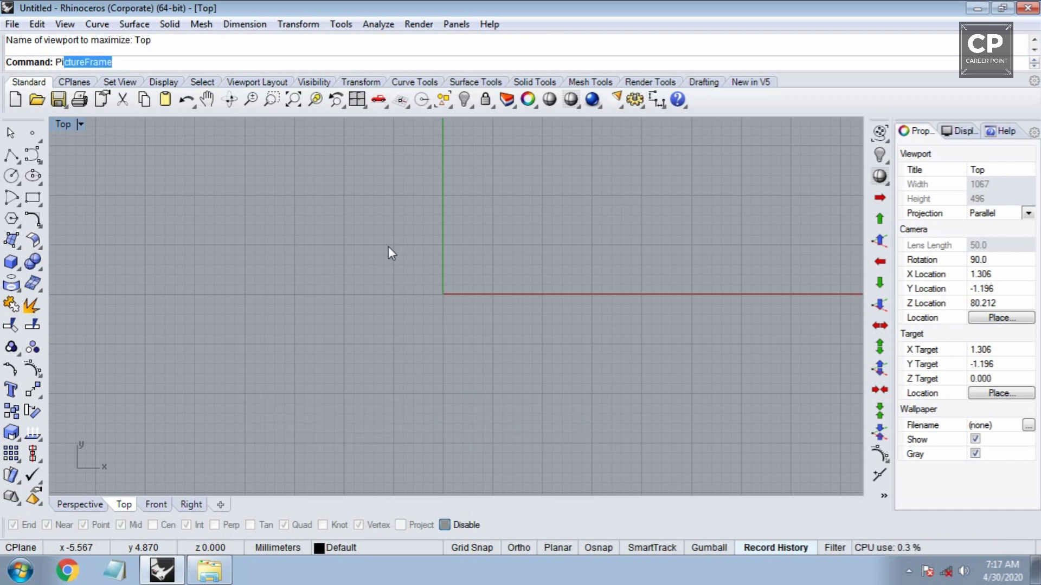
key(Return)
click(512, 291)
scroll(512, 291, down, 5)
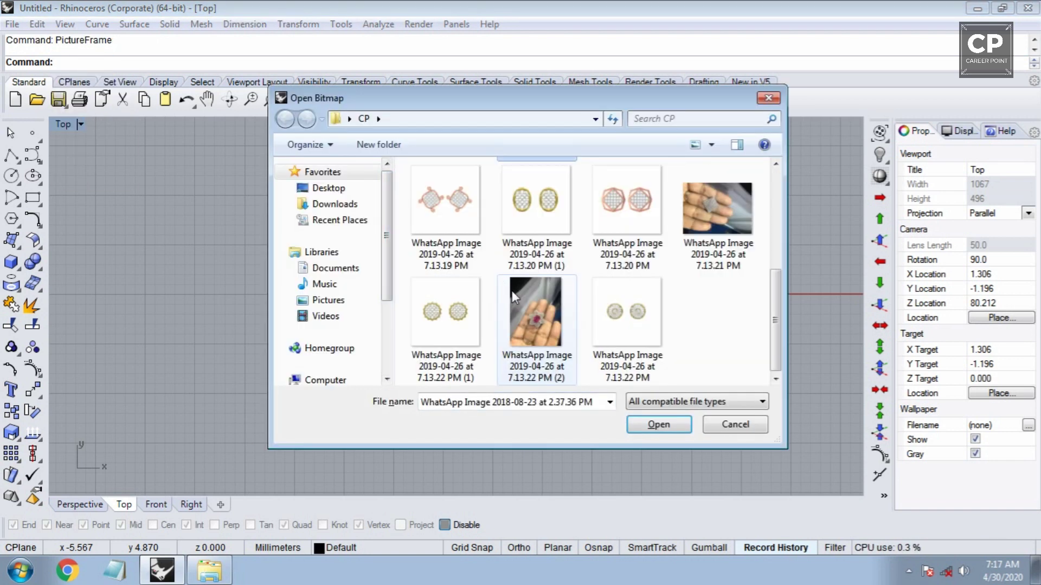
double_click(477, 310)
click(371, 324)
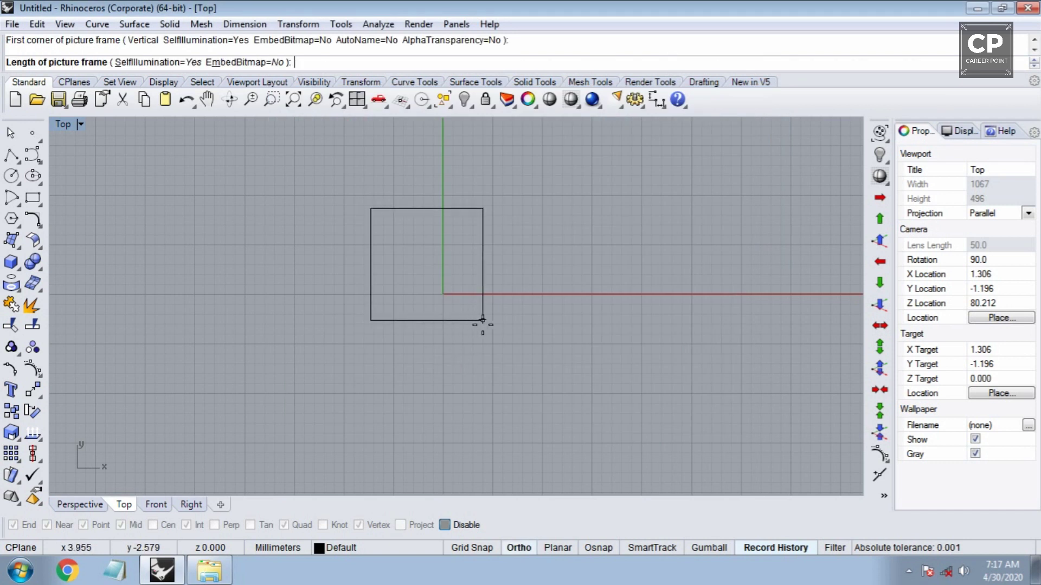
click(515, 326)
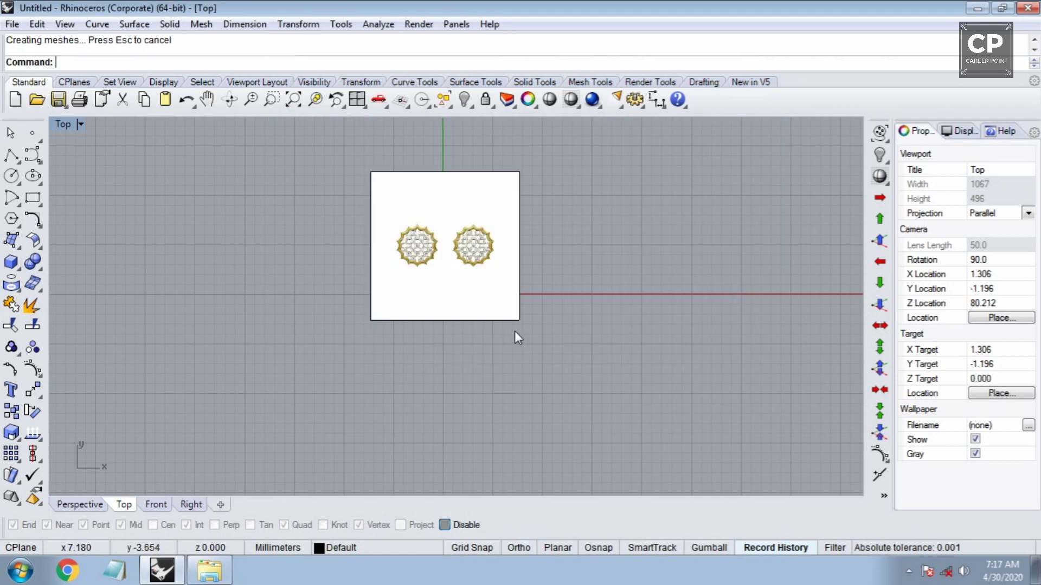
Draw a 15 mm diameter circle centred at the origin
click(12, 176)
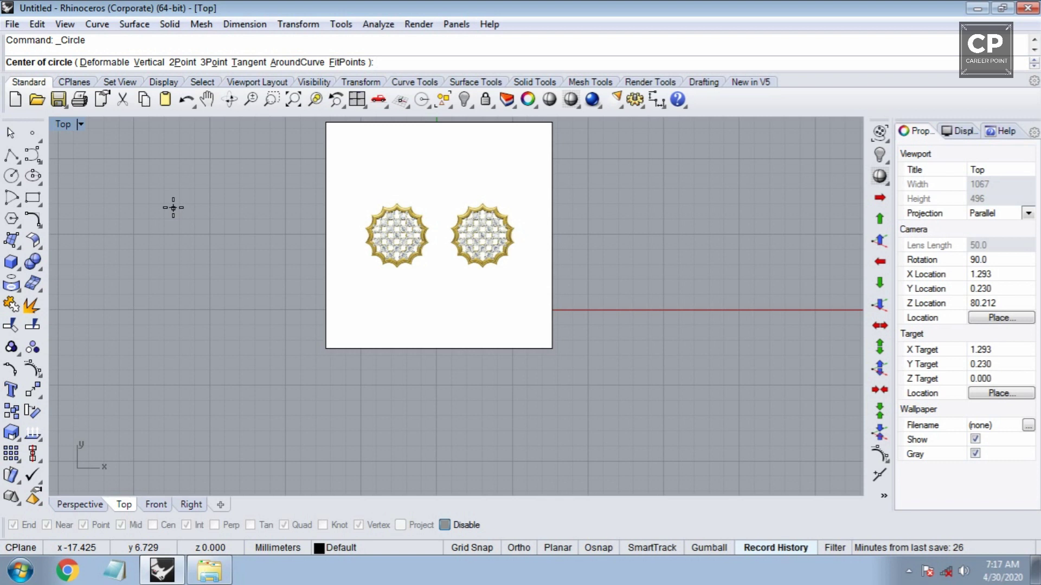
text(0)
key(Return)
text(1)
key(Return)
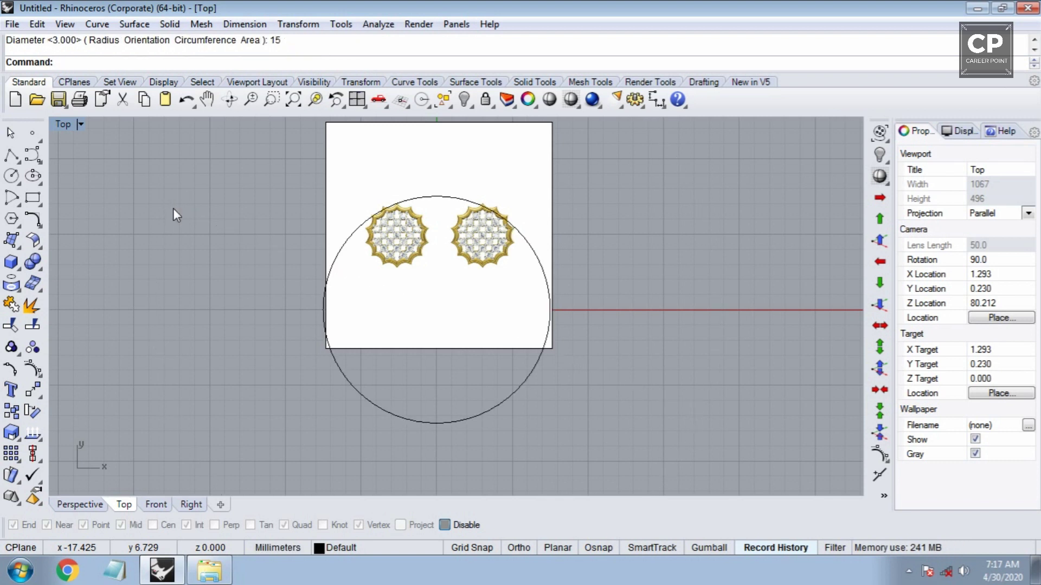
Move the reference picture so the left earring's centre sits at the origin
click(424, 262)
scroll(408, 241, up, 5)
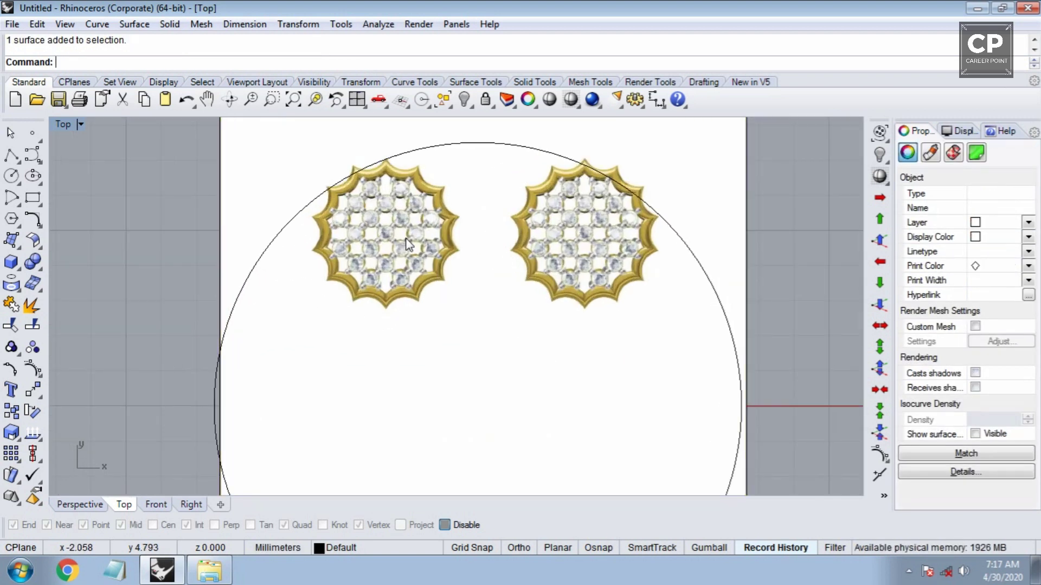
text(m)
key(Return)
scroll(390, 230, up, 3)
scroll(368, 219, up, 2)
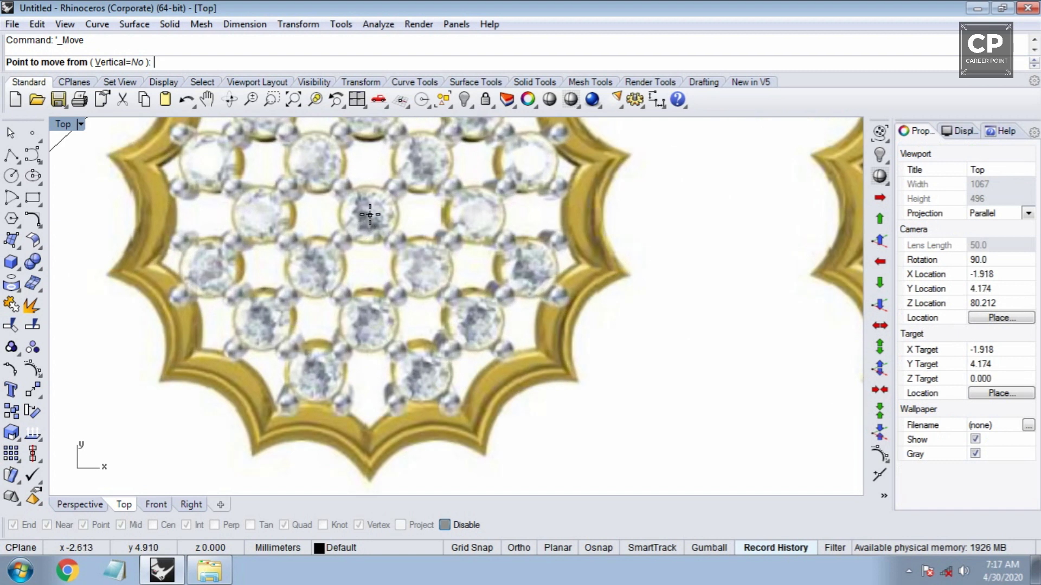
click(369, 214)
text(0)
key(Return)
scroll(509, 340, down, 5)
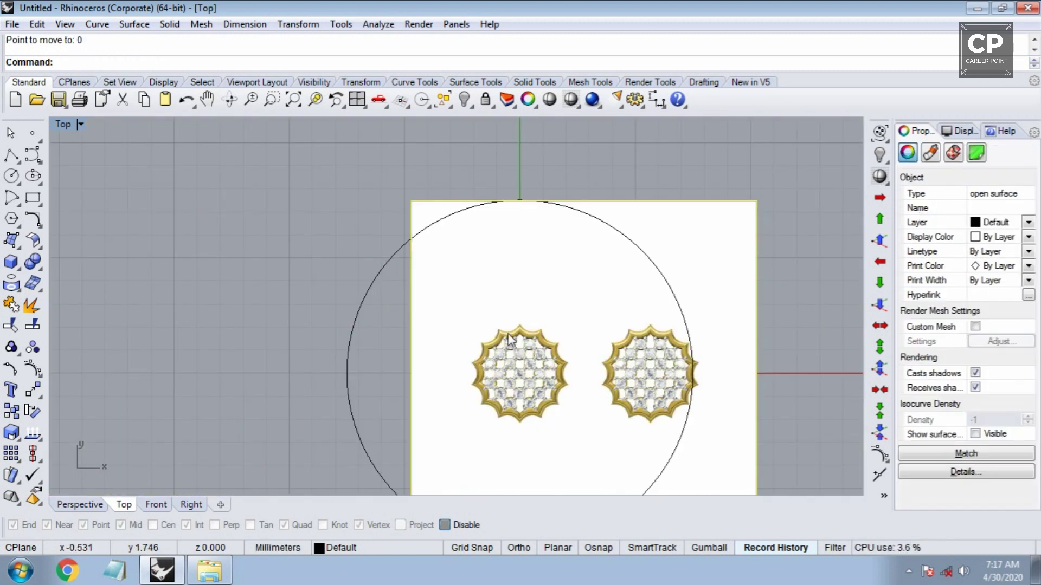
Scale the picture about the origin so the left earring matches the 15 mm circle
text(s)
key(Return)
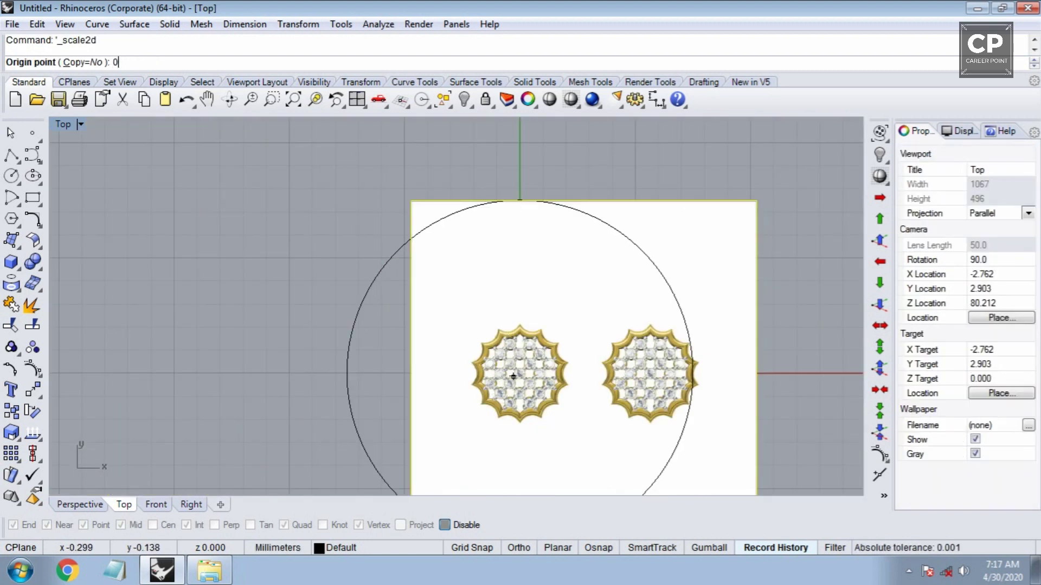
key(Return)
click(515, 325)
scroll(518, 374, up, 2)
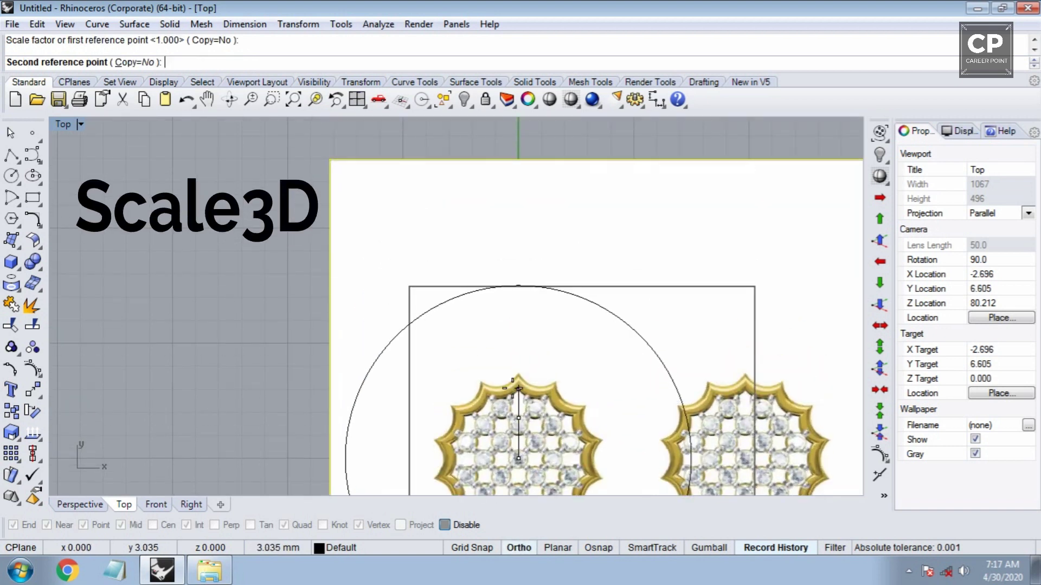
scroll(513, 388, up, 2)
scroll(495, 309, up, 1)
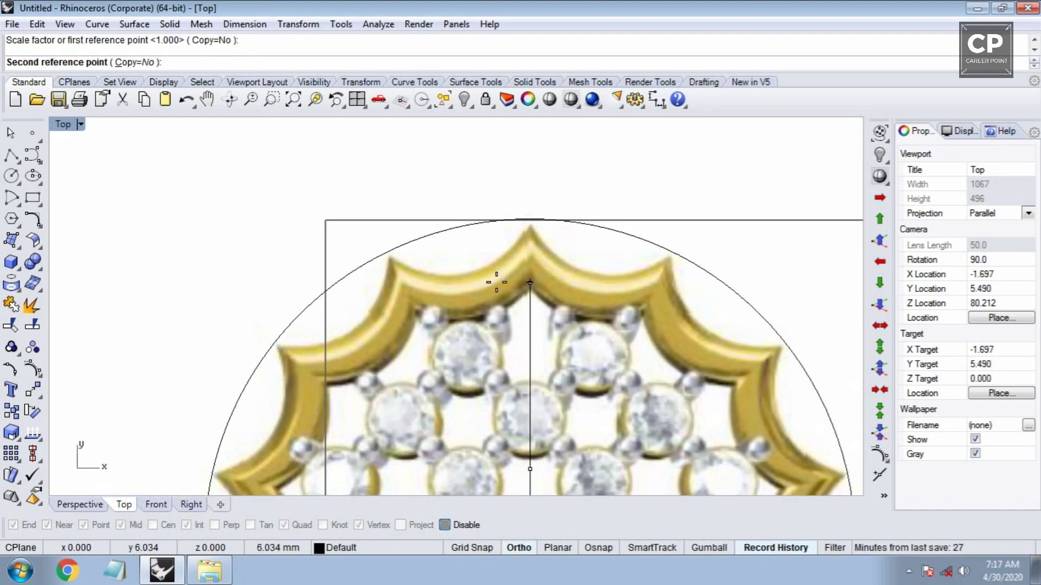
click(496, 282)
scroll(553, 297, down, 5)
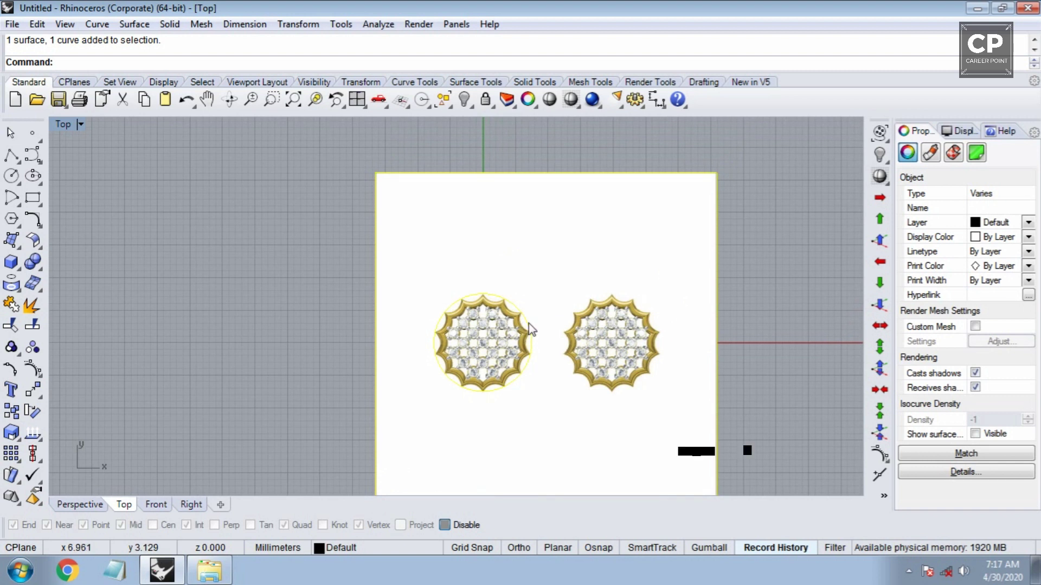
Trim away the reference picture outside the 15 mm circle
text(t)
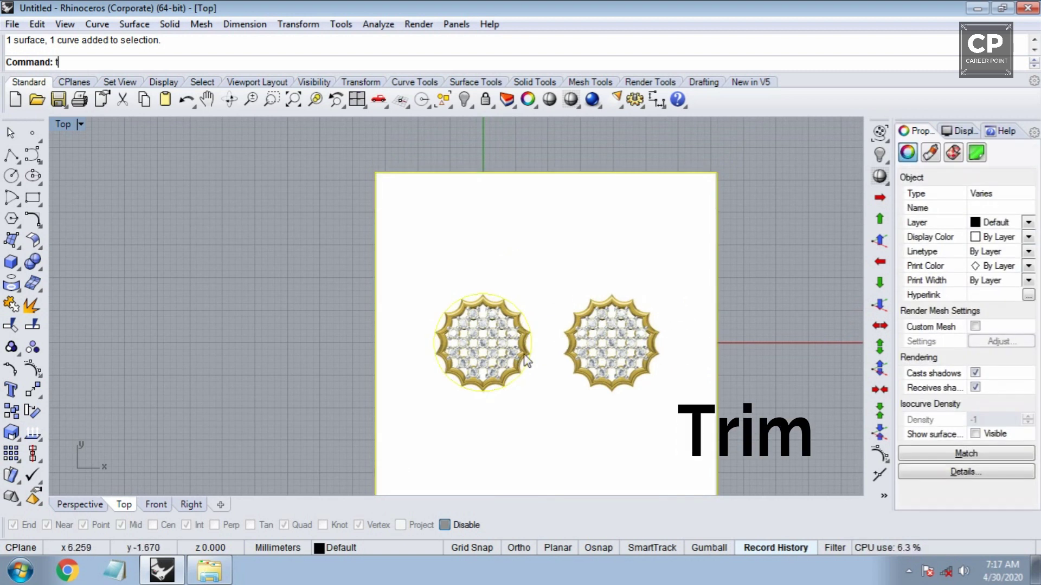
text(rim)
key(Return)
scroll(512, 320, up, 3)
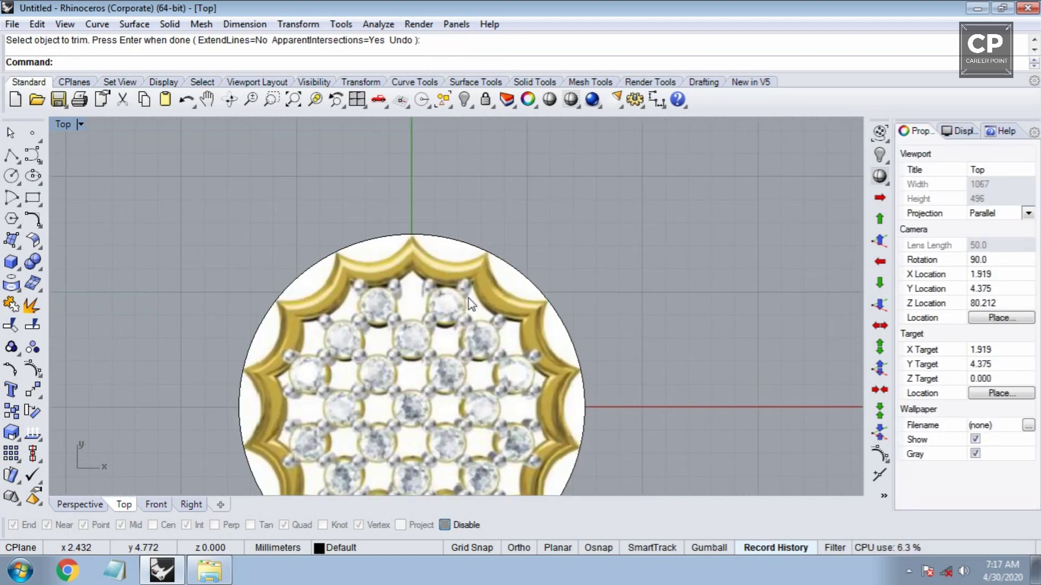
click(471, 303)
key(ctrl+F2)
Drop the trimmed picture below the construction plane, lock it, and check it in Perspective
text(m)
key(Return)
click(465, 274)
click(464, 310)
key(ctrl+l)
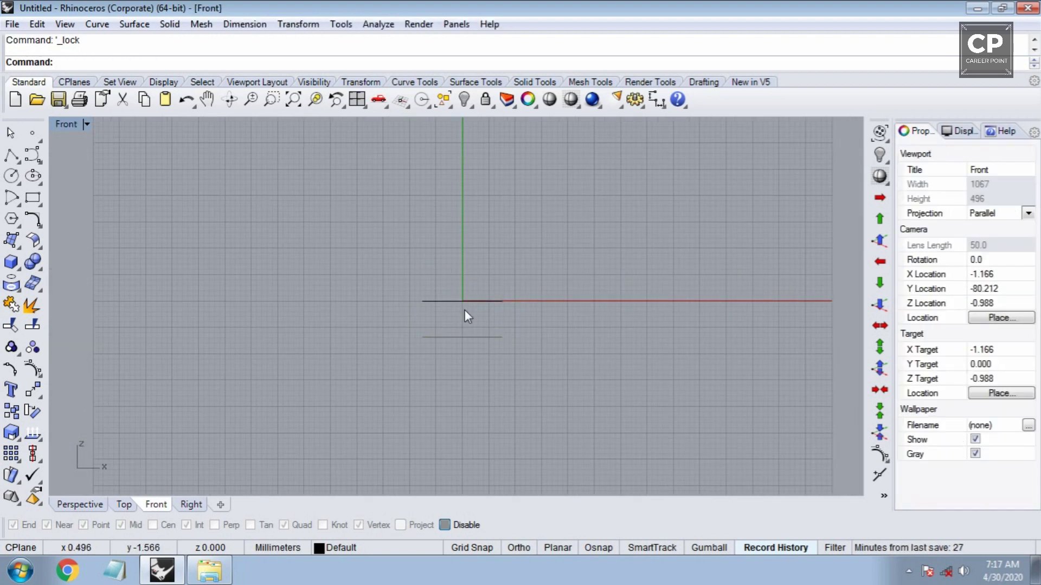
key(ctrl+F4)
mouse_move(463, 307)
right_down()
mouse_move(474, 347)
mouse_move(337, 376)
mouse_move(314, 282)
mouse_move(417, 366)
right_up()
key(ctrl+F1)
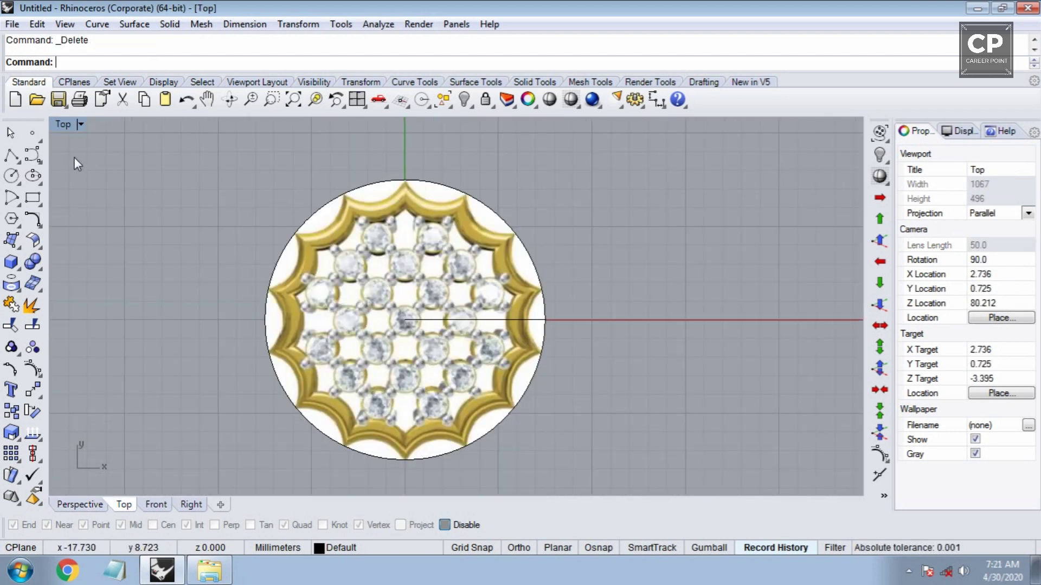
Draw a vertical line from the origin up to the circle's top quadrant
click(17, 154)
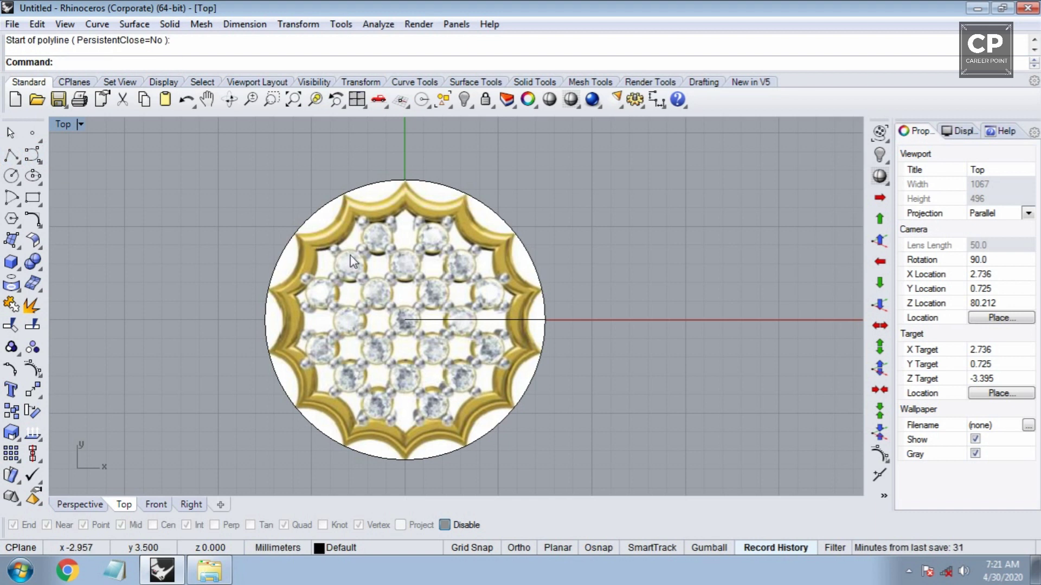
click(11, 158)
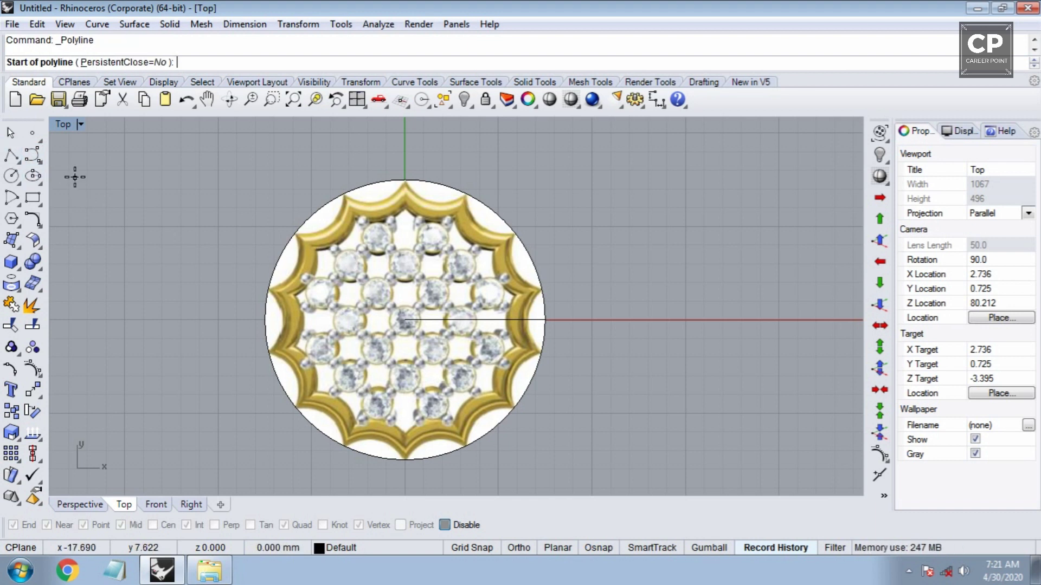
text(0)
key(Return)
click(403, 184)
key(Return)
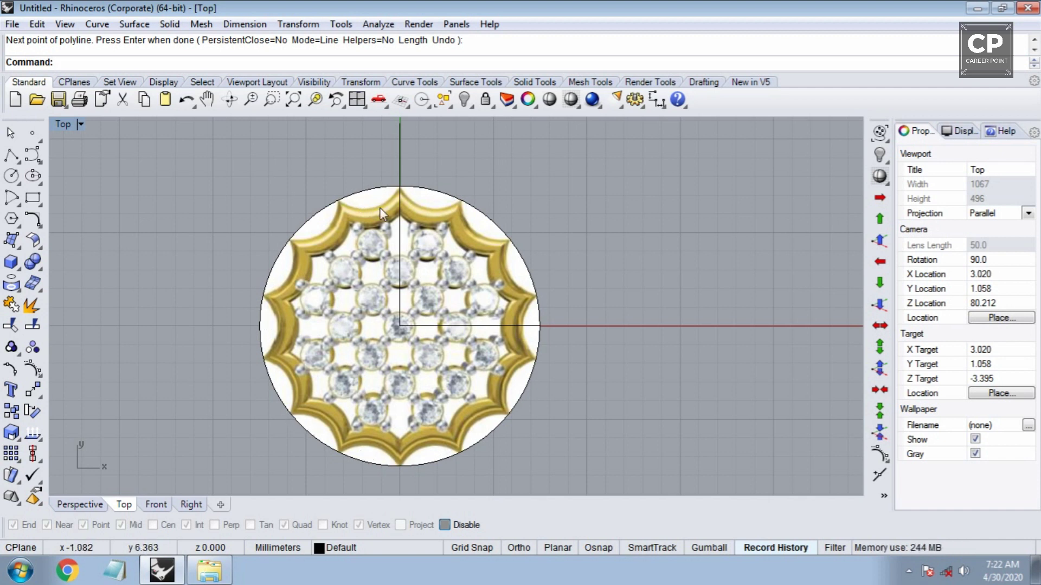
Polar-array the line about the origin into 14 copies over 360°
click(400, 161)
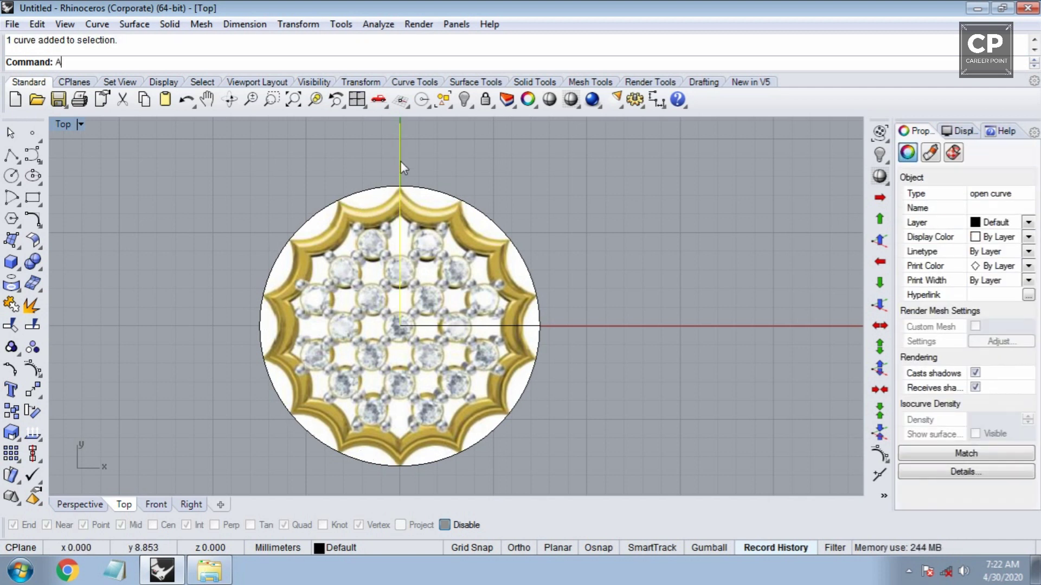
text(rraypolar)
key(Return)
text(0)
key(Return)
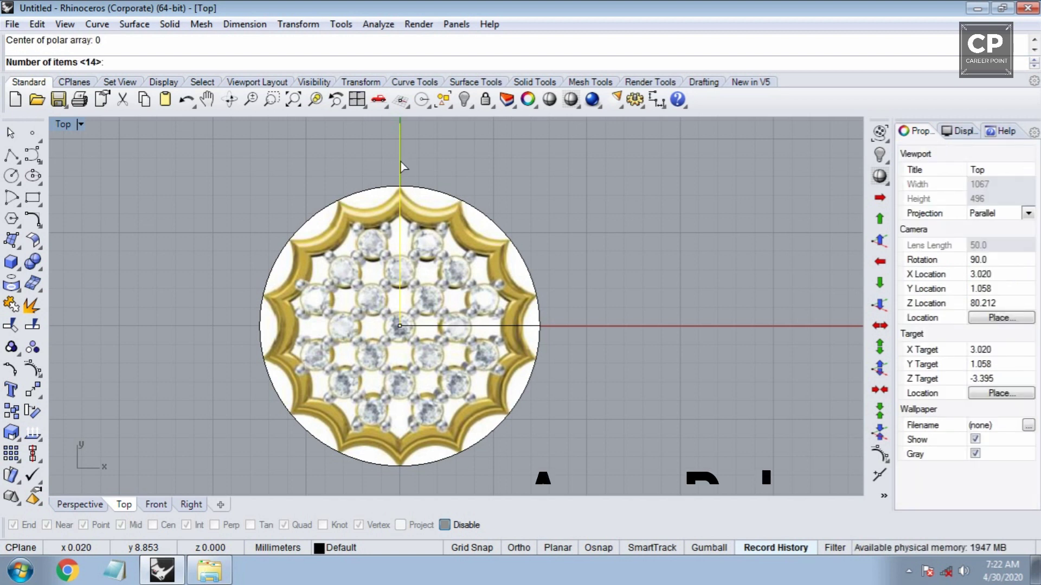
key(Return)
key(Return)
key(Return)
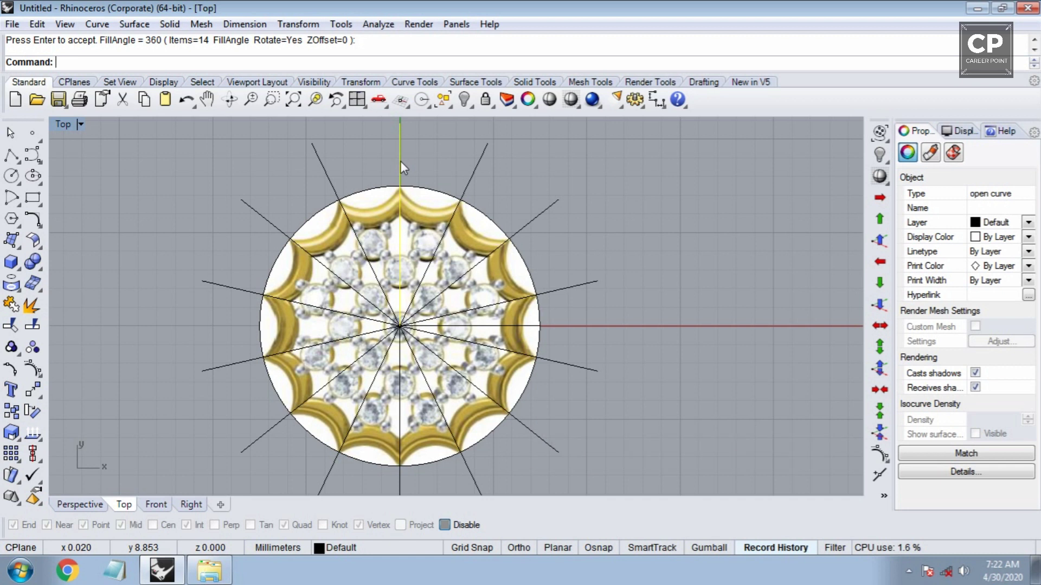
scroll(400, 163, up, 3)
scroll(400, 165, up, 3)
right_drag(474, 240, 415, 240)
click(98, 209)
Draw an inward-bowing scallop arc from the circle's top to the next radial line
click(20, 206)
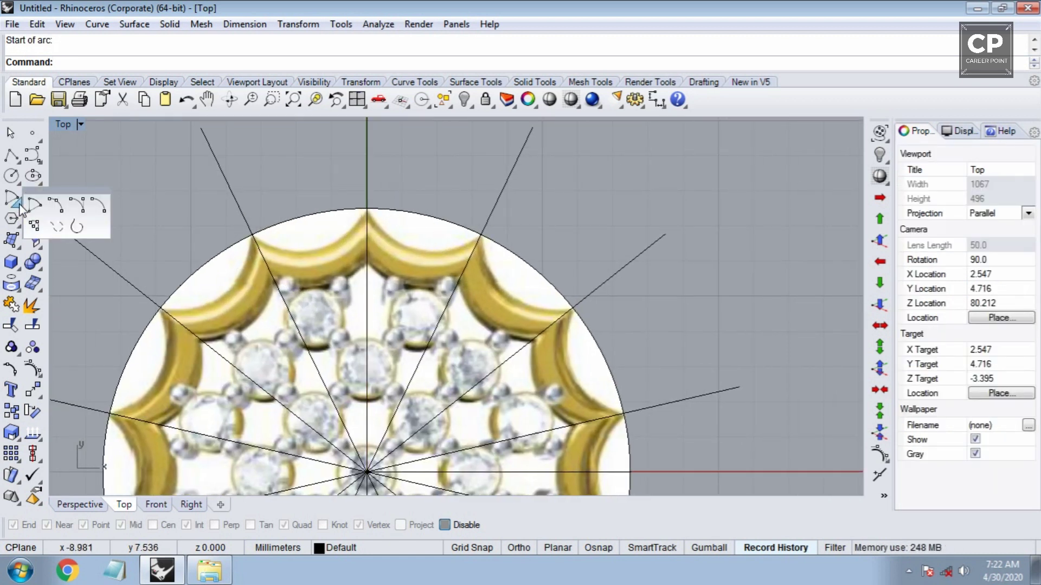
click(74, 205)
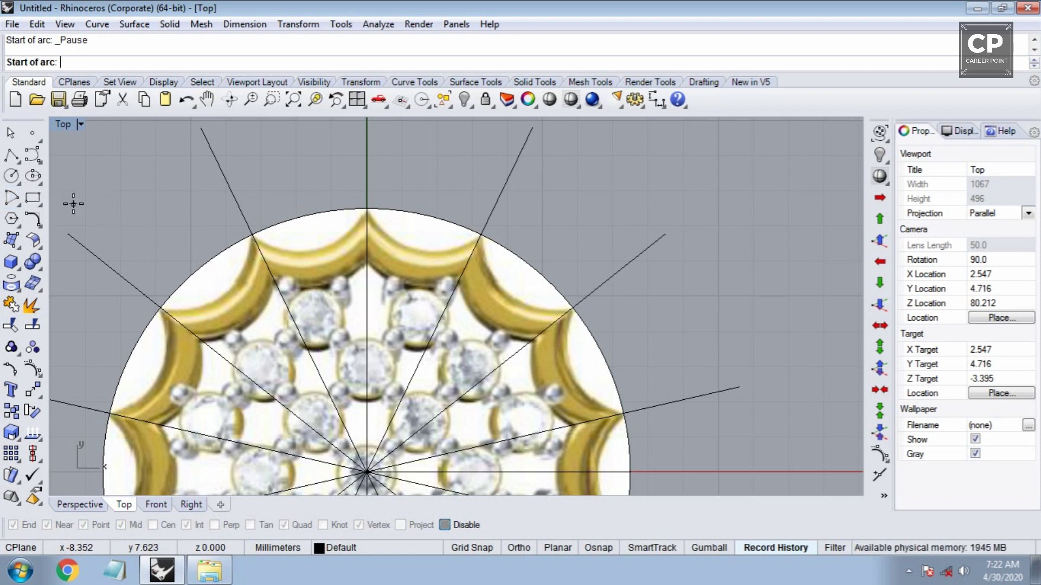
click(374, 211)
scroll(448, 237, up, 2)
scroll(502, 236, up, 2)
scroll(505, 225, up, 1)
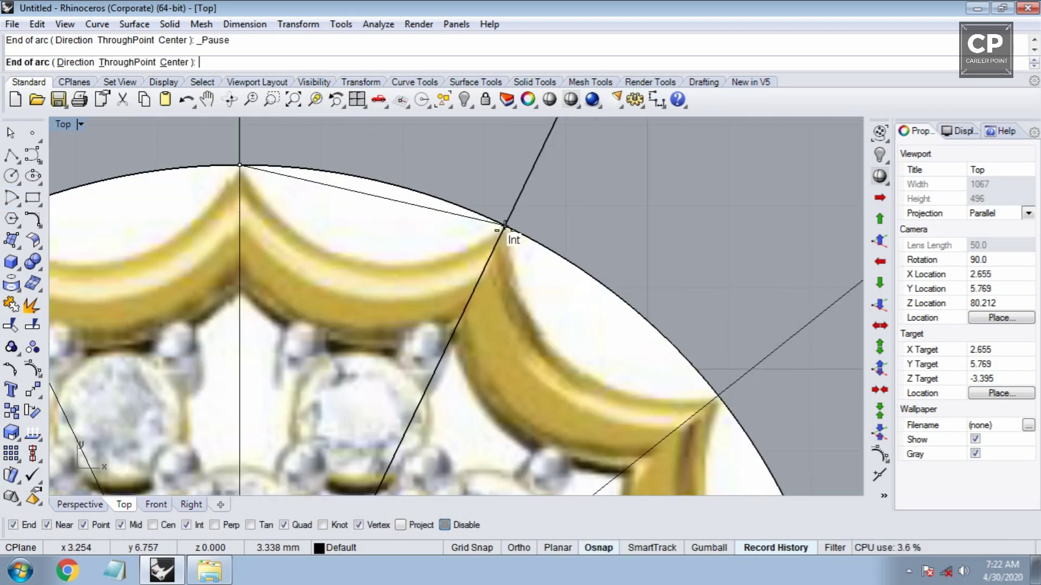
click(505, 224)
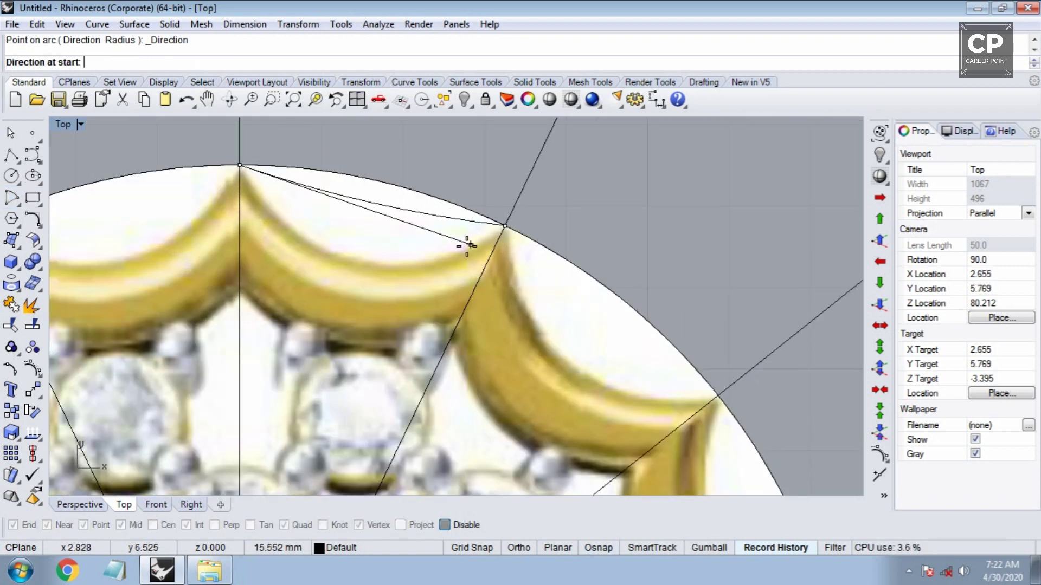
click(312, 312)
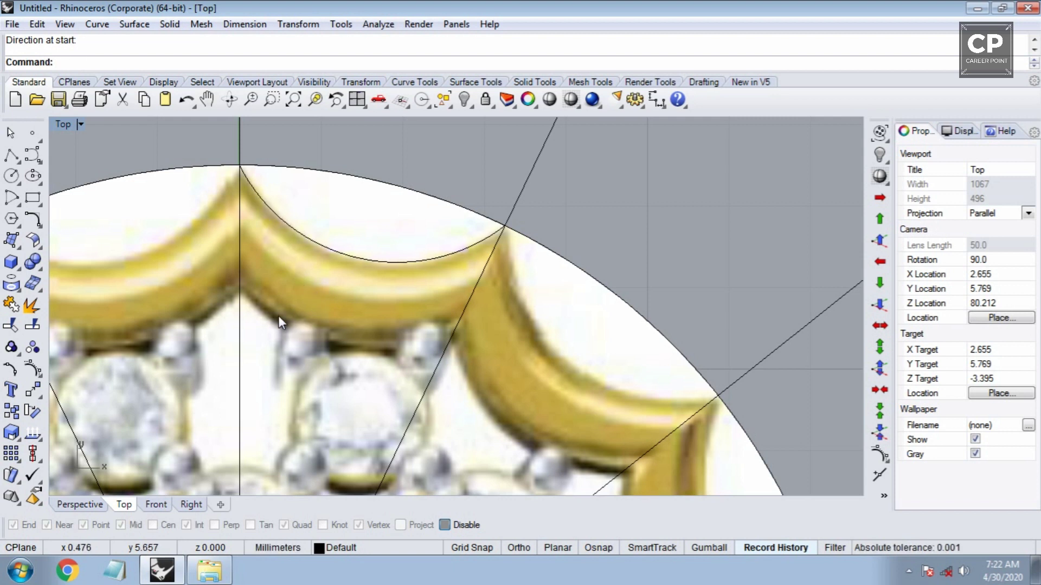
key(ctrl+z)
scroll(367, 261, down, 1)
Offset the scallop arc toward the inner side
click(367, 267)
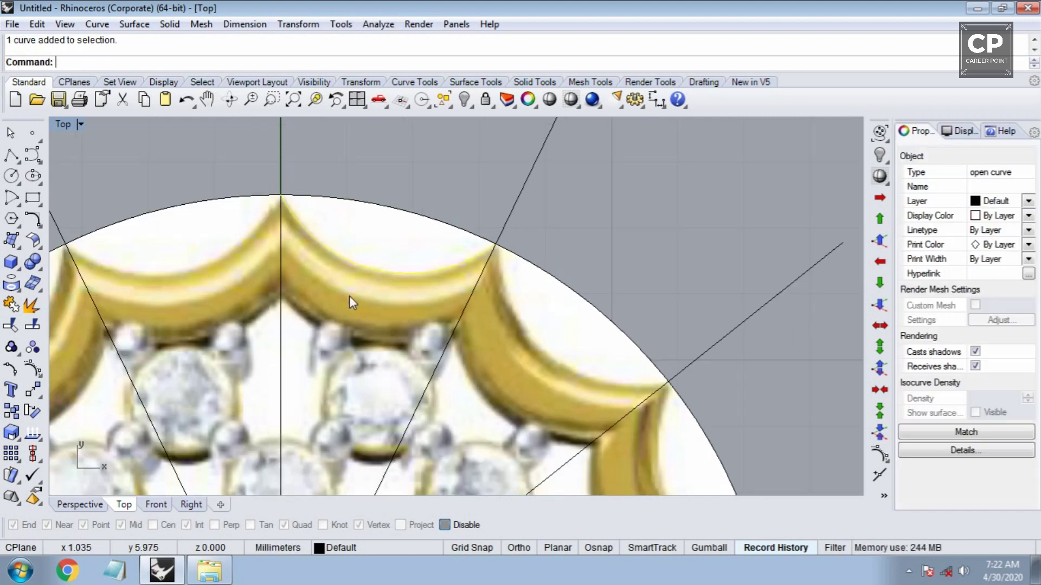
text(offset)
key(Return)
click(338, 328)
Trim the offset arc's overhangs back to the two radial lines
drag(493, 293, 318, 351)
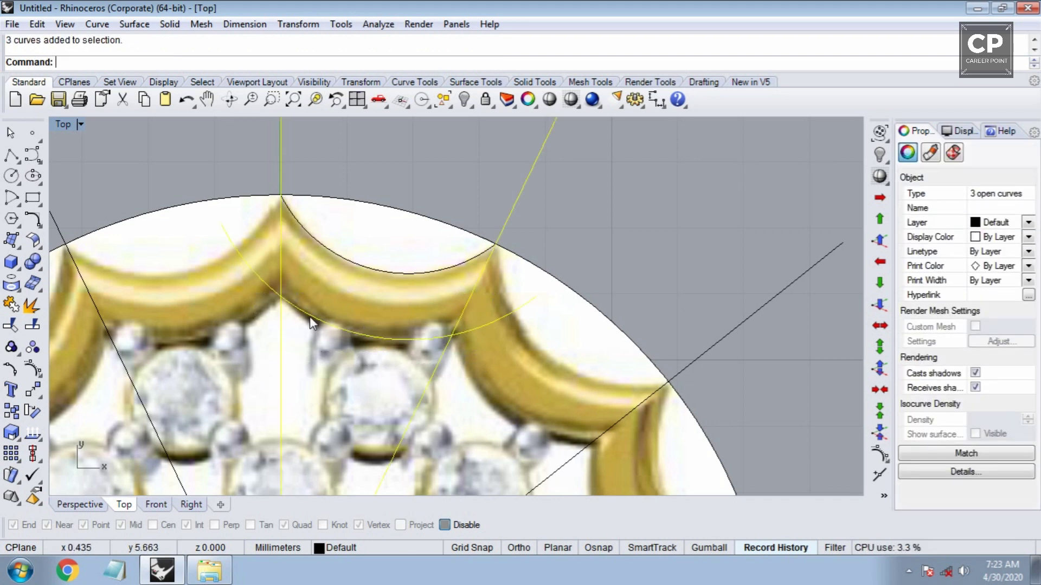
text(trim)
key(Return)
click(255, 280)
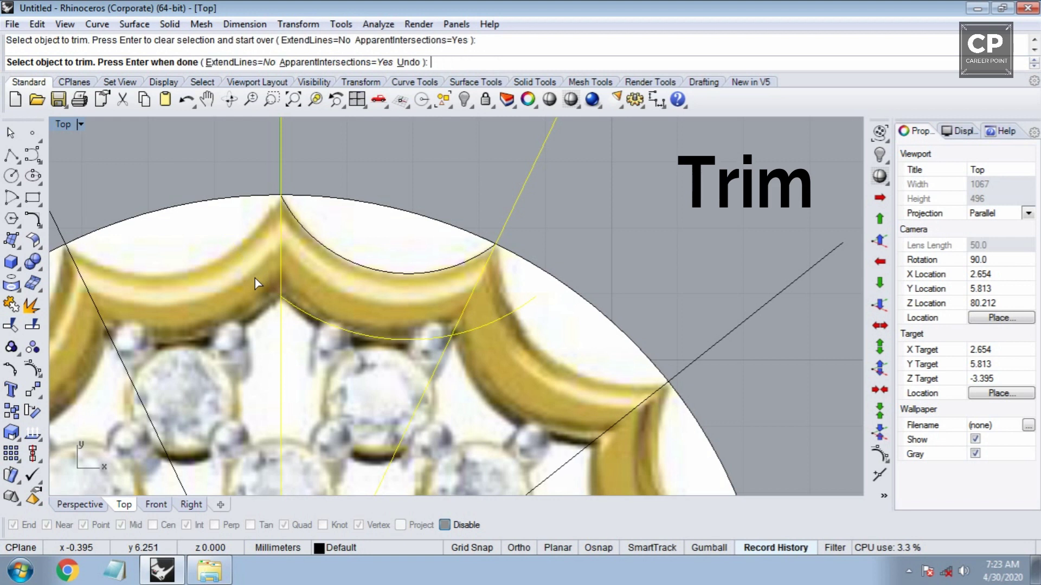
click(468, 328)
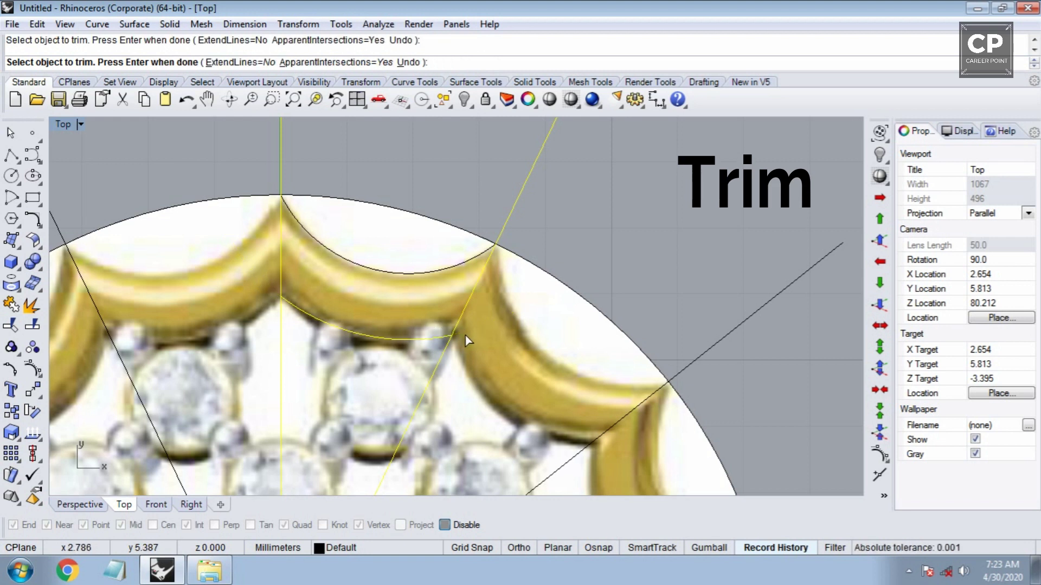
key(Return)
scroll(448, 346, down, 4)
scroll(436, 340, up, 2)
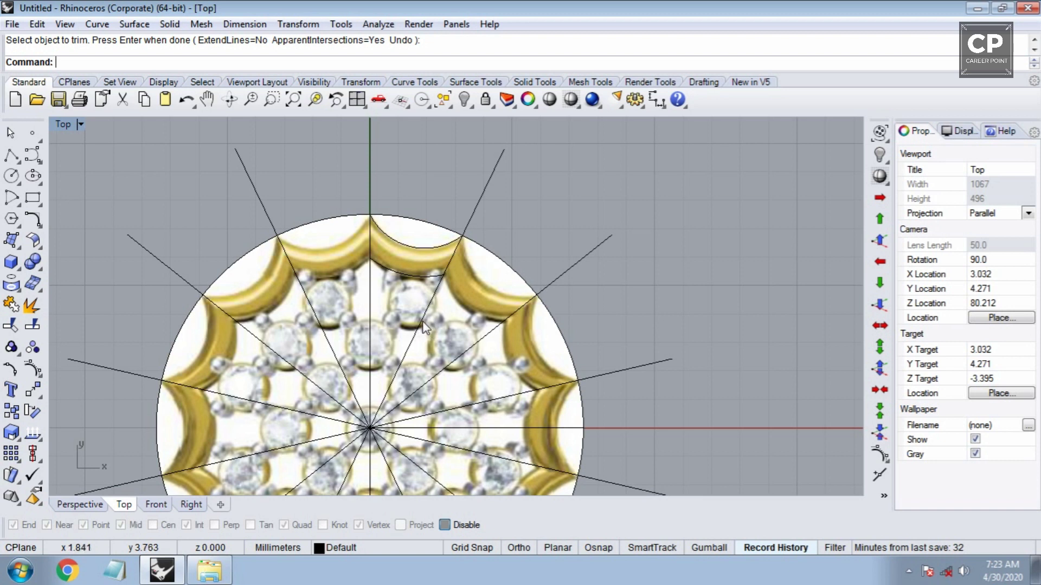
Draw an upright semicircular profile arc from the top cusp to the inner arc's end, using the Right view with Ortho off
click(19, 206)
click(77, 205)
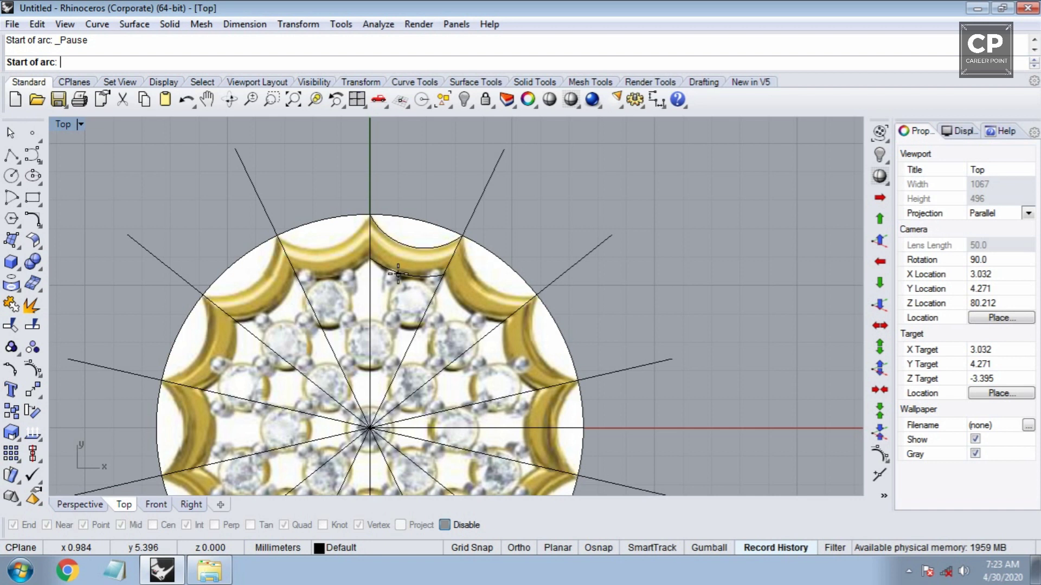
scroll(398, 274, up, 5)
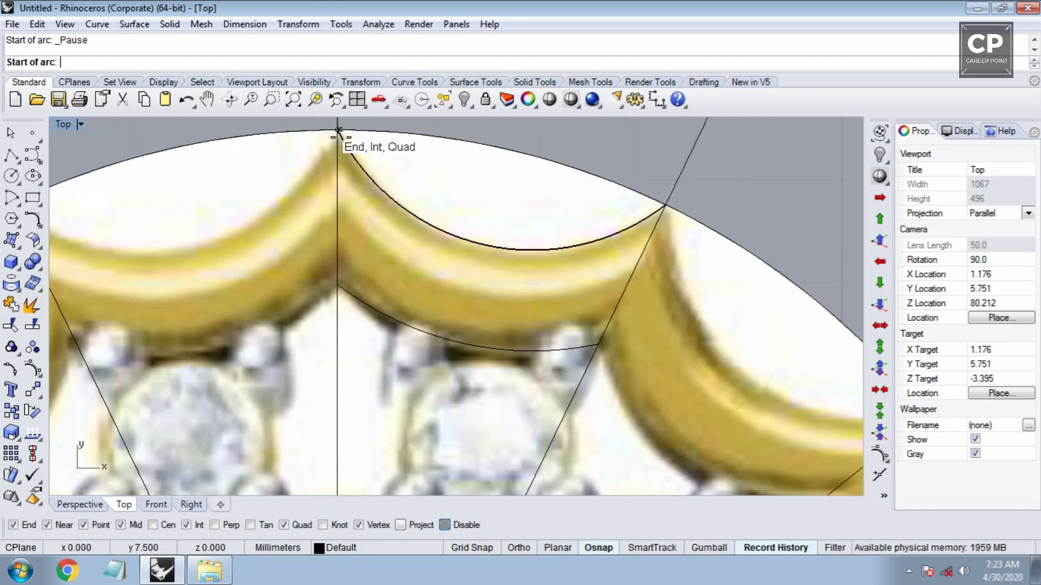
click(338, 131)
scroll(340, 277, up, 2)
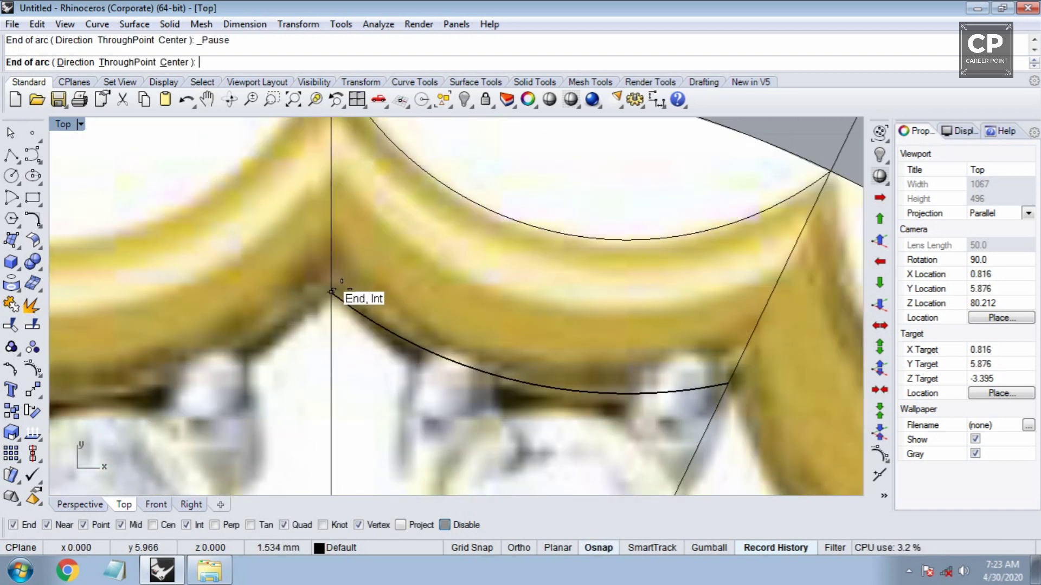
click(332, 291)
key(ctrl+F3)
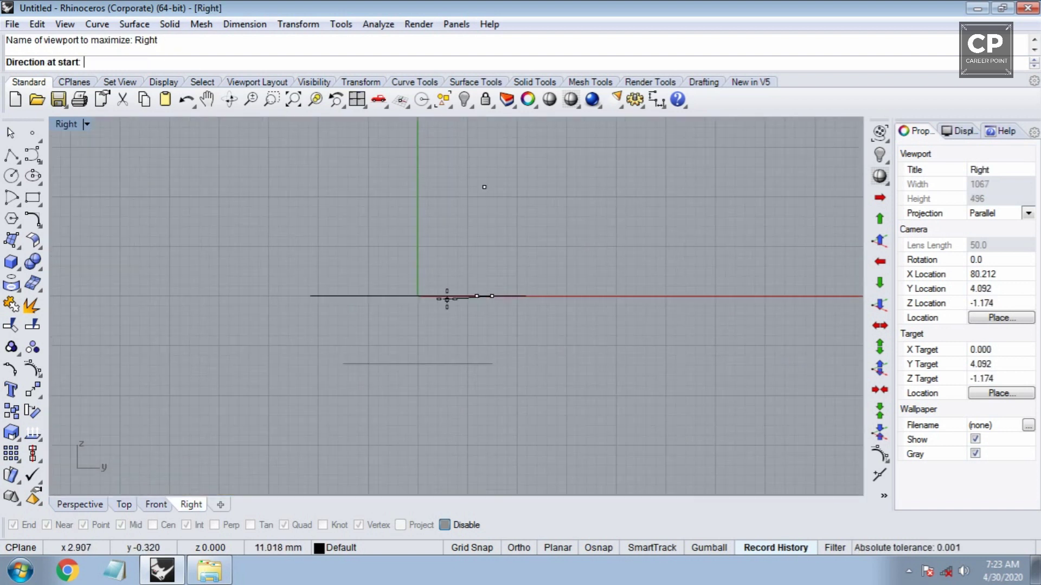
scroll(484, 268, up, 2)
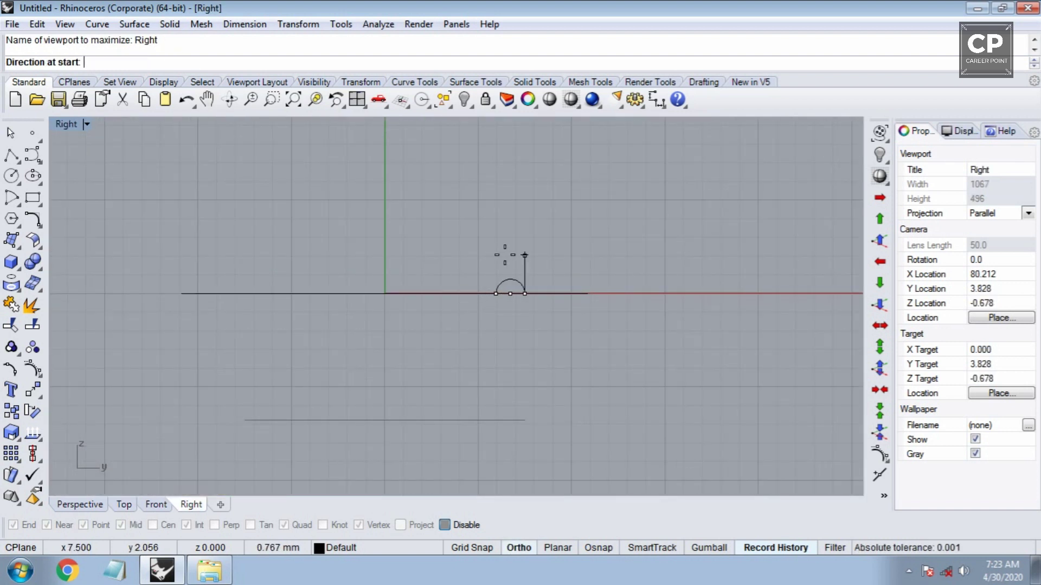
key(F8)
scroll(511, 265, up, 2)
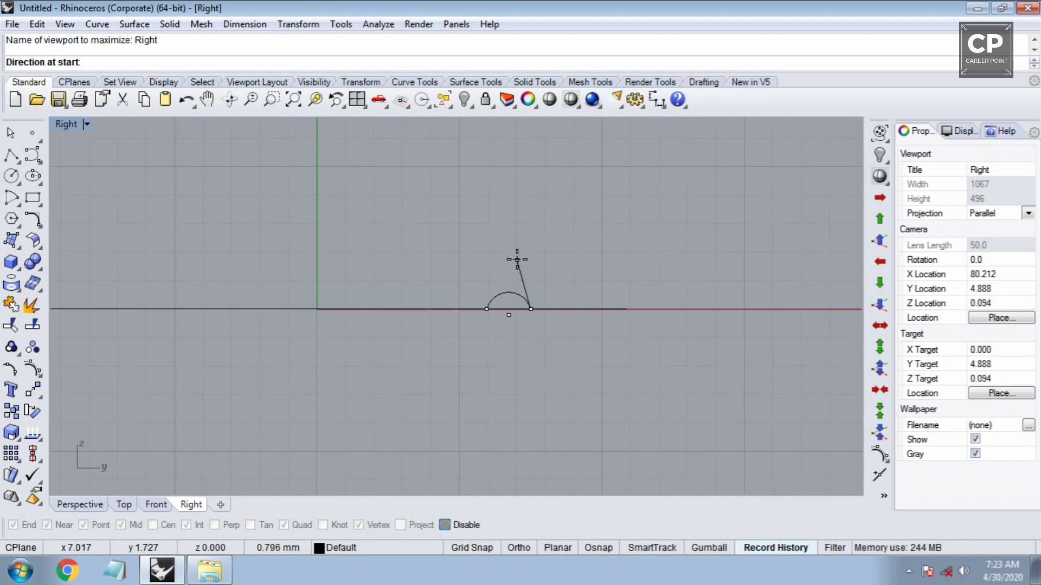
click(519, 260)
Sweep the half-round profile along the outer and inner scallop arcs with Sweep 2 Rails
key(ctrl+F4)
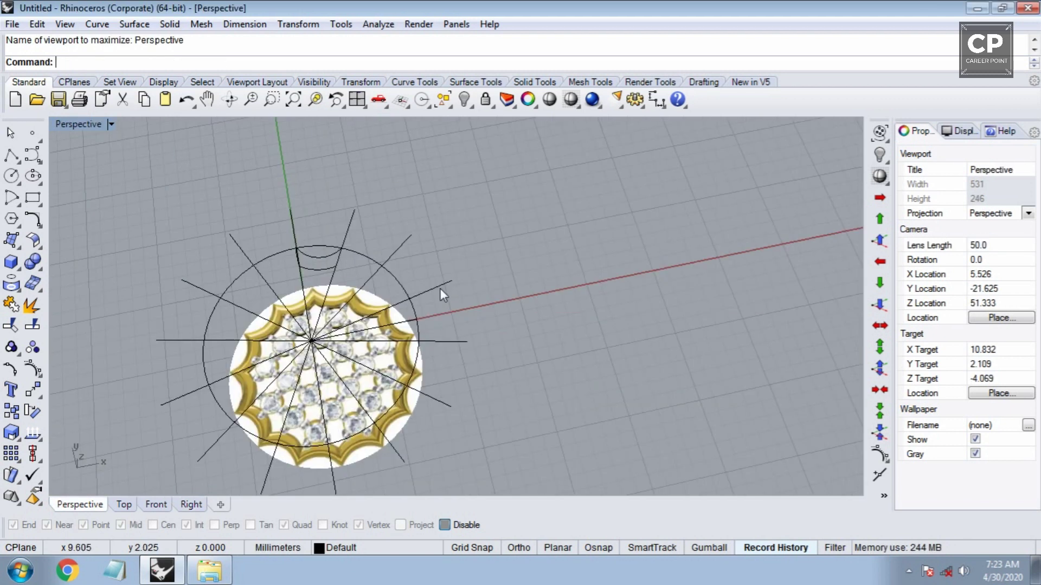
scroll(372, 274, up, 3)
scroll(336, 307, up, 2)
scroll(325, 269, up, 2)
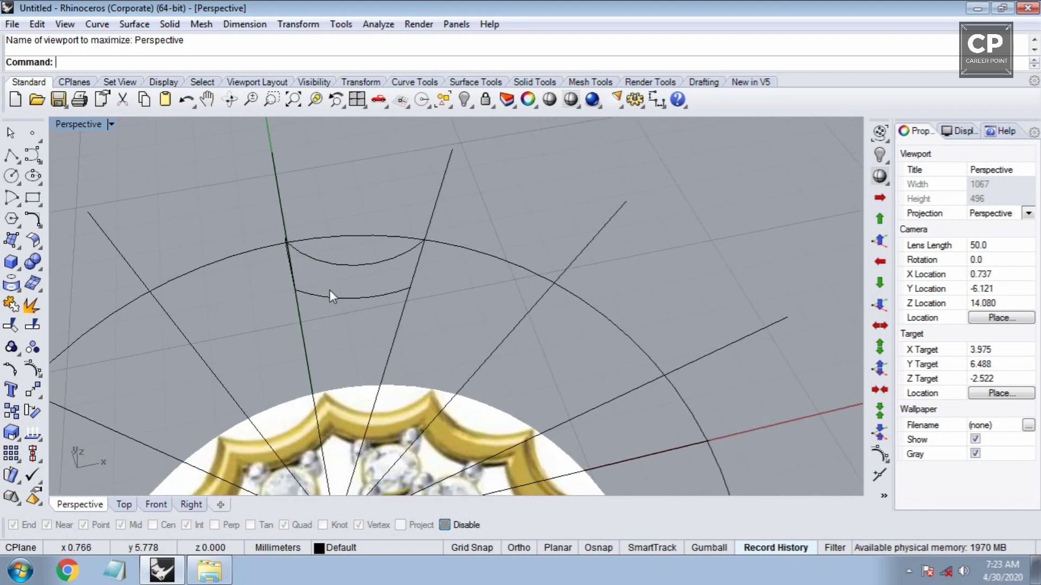
click(134, 24)
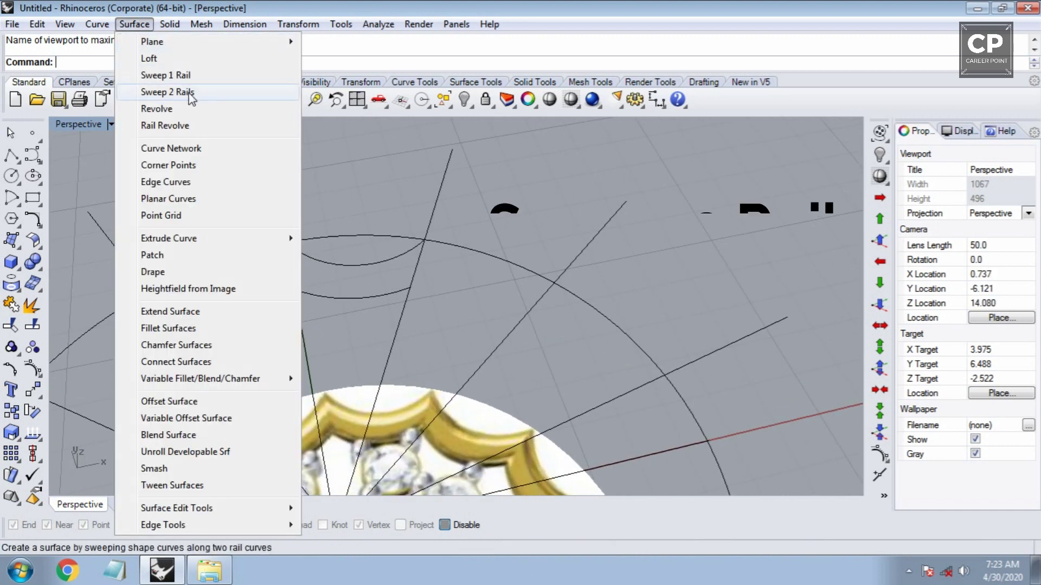
click(187, 93)
click(312, 259)
click(315, 297)
right_drag(314, 298, 300, 255)
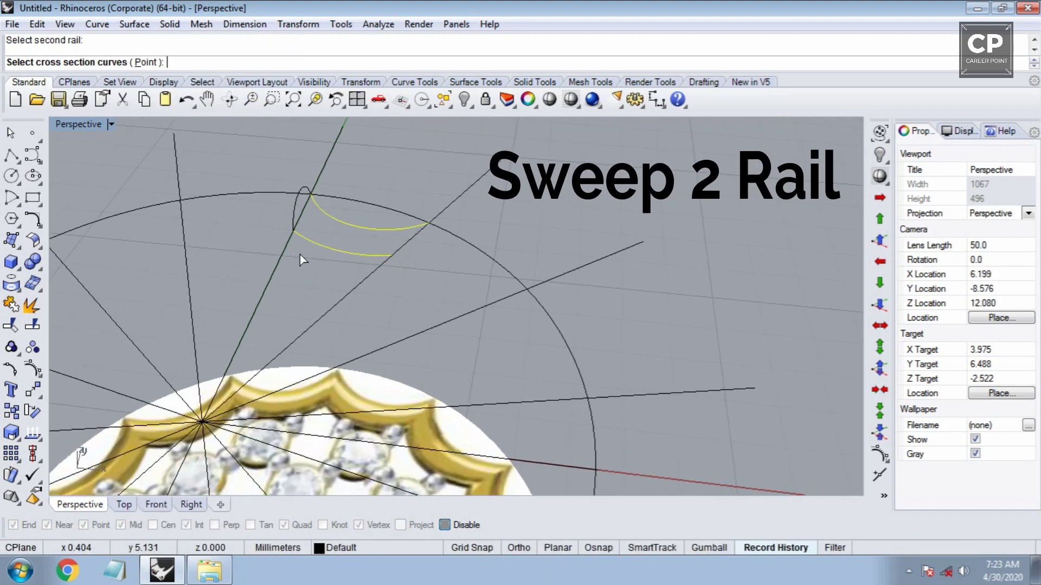
click(301, 215)
click(347, 188)
key(Return)
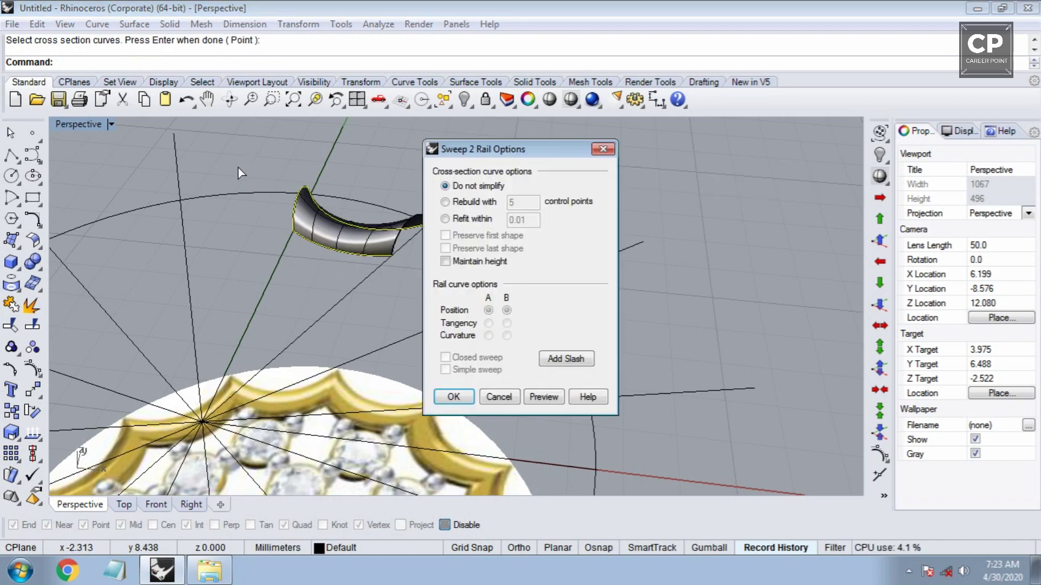
key(Return)
Loft between the sweep's edge curves, undo the result, and begin lofting the open end
mouse_move(243, 203)
right_down()
mouse_move(395, 283)
mouse_move(437, 277)
mouse_move(323, 292)
mouse_move(418, 283)
mouse_move(395, 299)
mouse_move(369, 354)
mouse_move(380, 325)
mouse_move(368, 349)
mouse_move(449, 347)
right_up()
click(437, 277)
click(464, 318)
shift+click(305, 295)
right_click(400, 295)
key(Return)
click(369, 354)
key(ctrl+z)
text(lo)
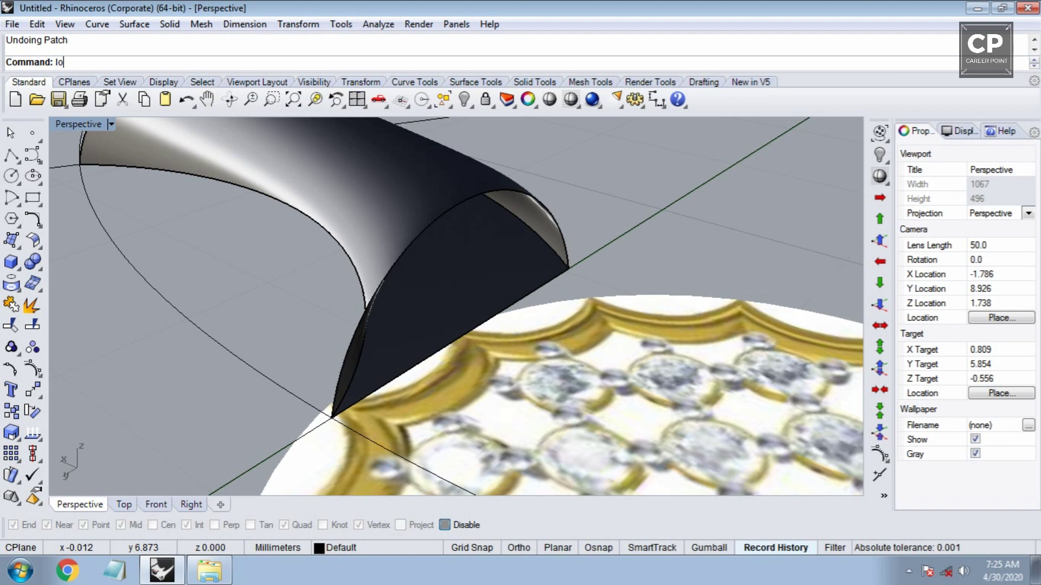
key(Return)
click(447, 352)
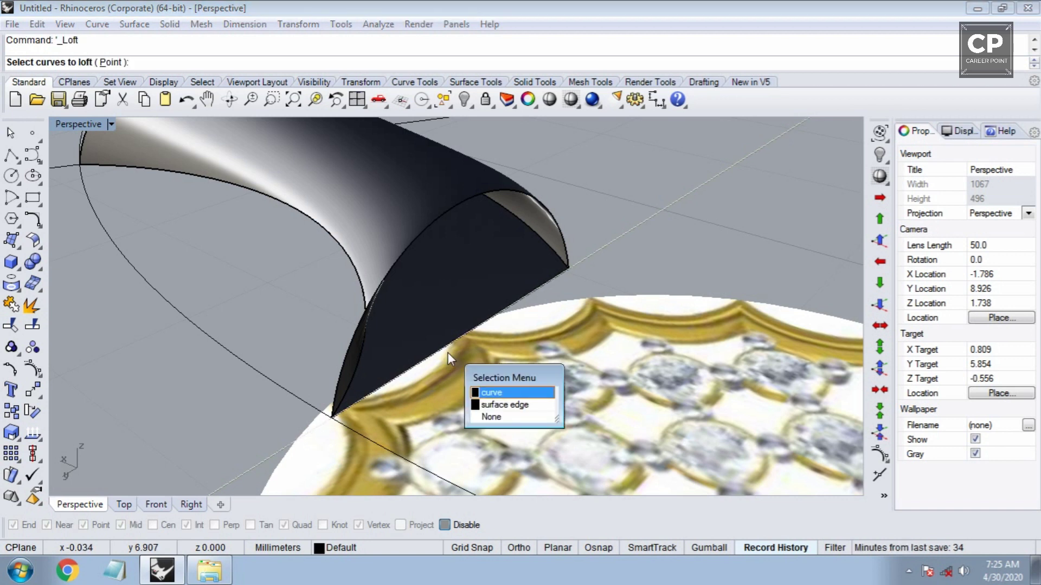
Cap the open end of the sweep with a lofted surface between its edges
click(490, 400)
click(418, 235)
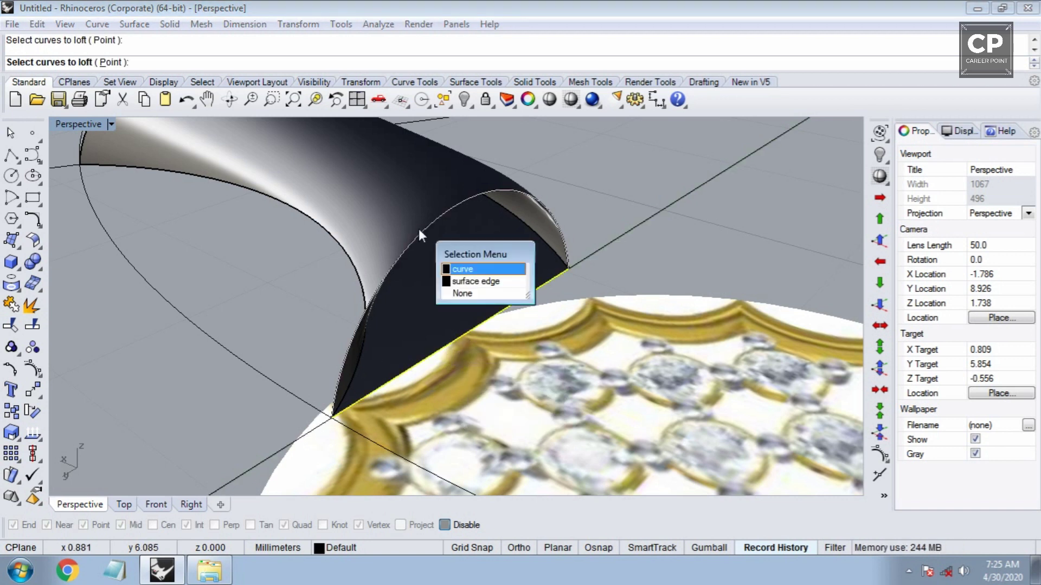
click(458, 281)
key(Return)
Loft a base surface between the outer and inner scallop arcs
scroll(425, 288, down, 3)
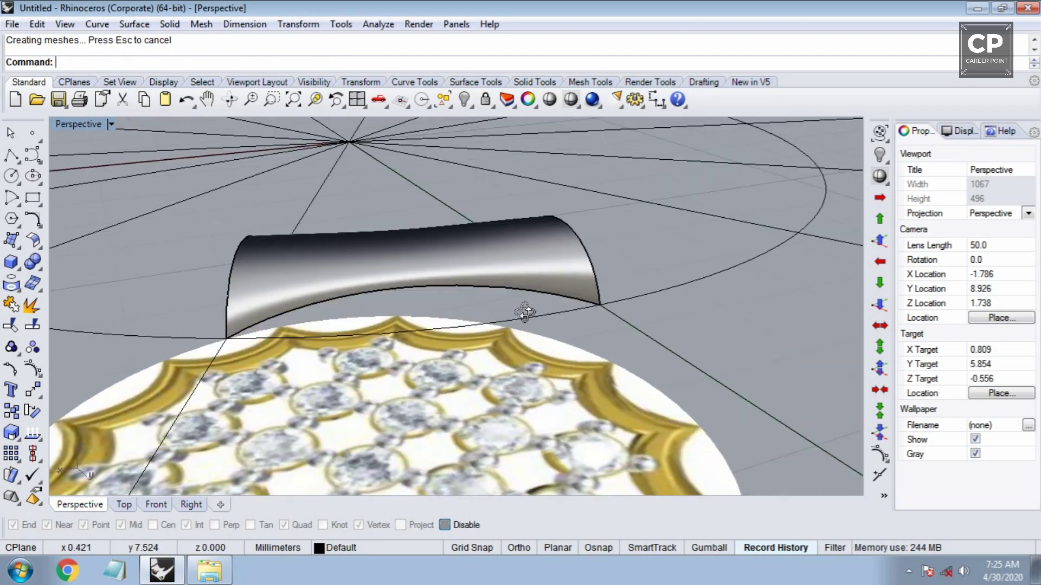
right_drag(528, 309, 419, 366)
right_click(418, 366)
drag(278, 385, 571, 249)
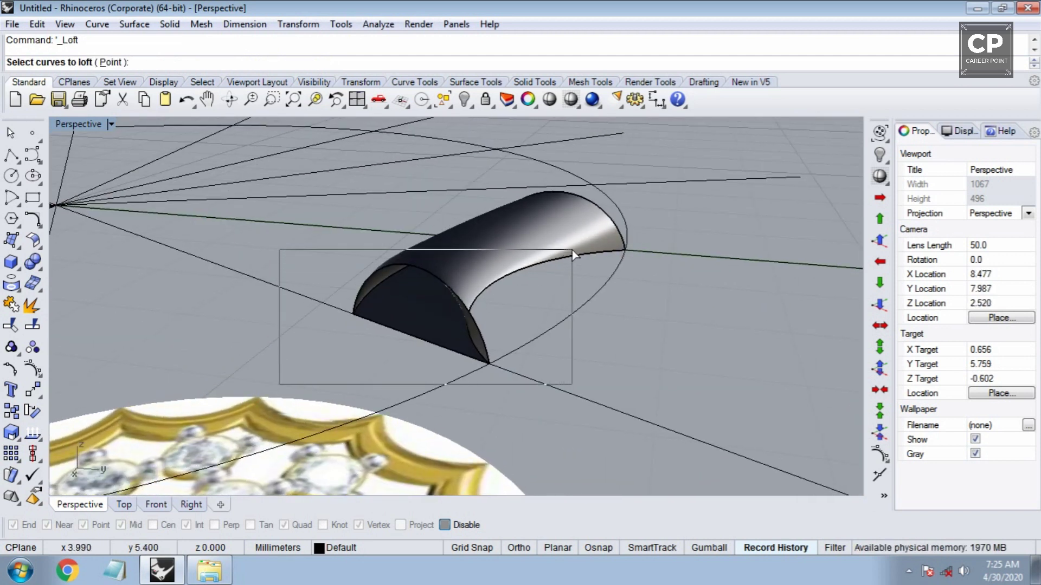
key(Return)
key(Return)
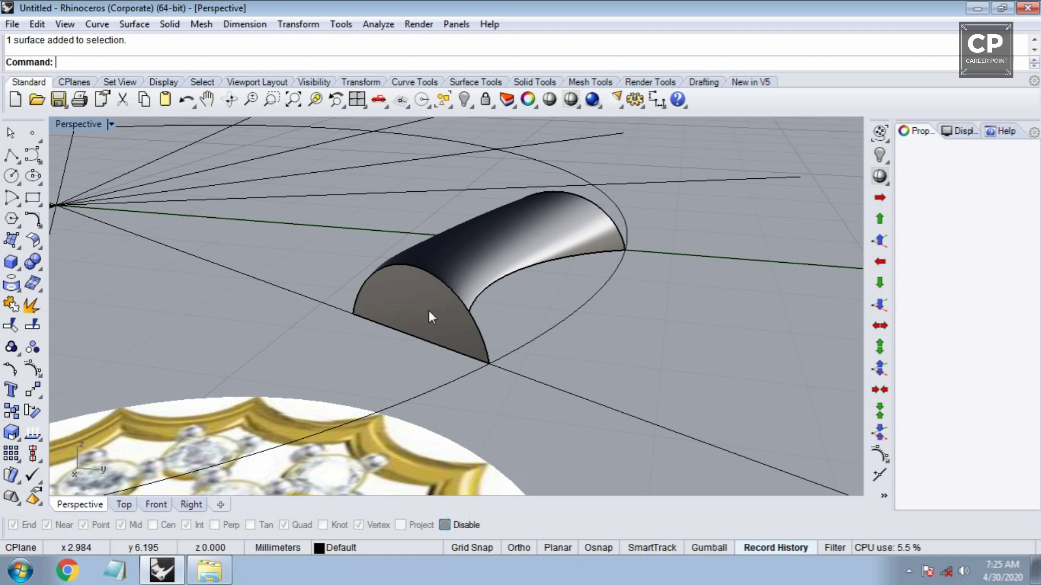
mouse_move(425, 310)
right_down()
mouse_move(467, 293)
mouse_move(408, 320)
mouse_move(455, 295)
mouse_move(430, 271)
right_up()
Join the four surfaces into one closed solid and measure its volume: 1.101543 mm³
shift+click(443, 265)
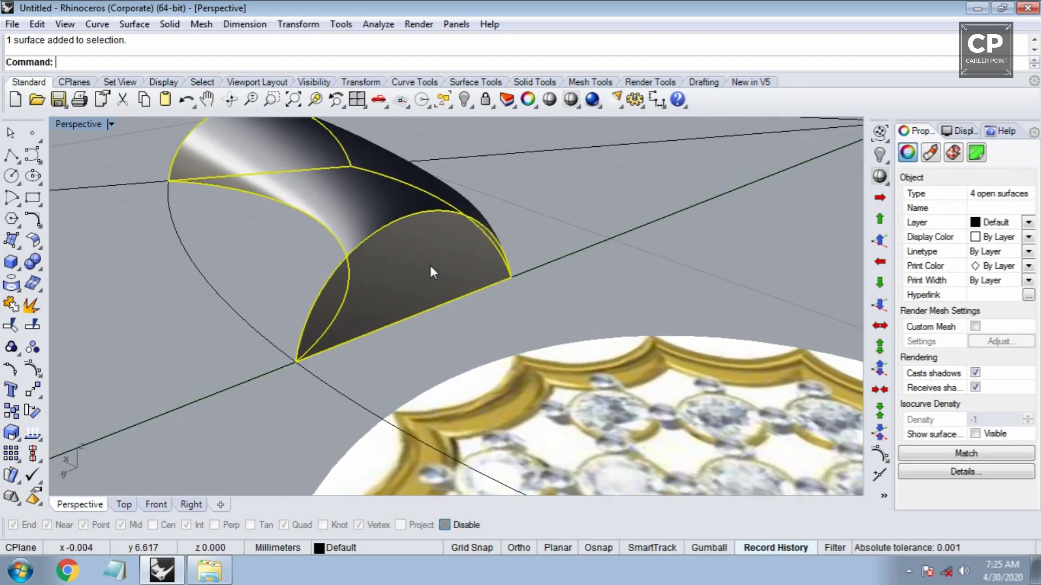
key(ctrl+j)
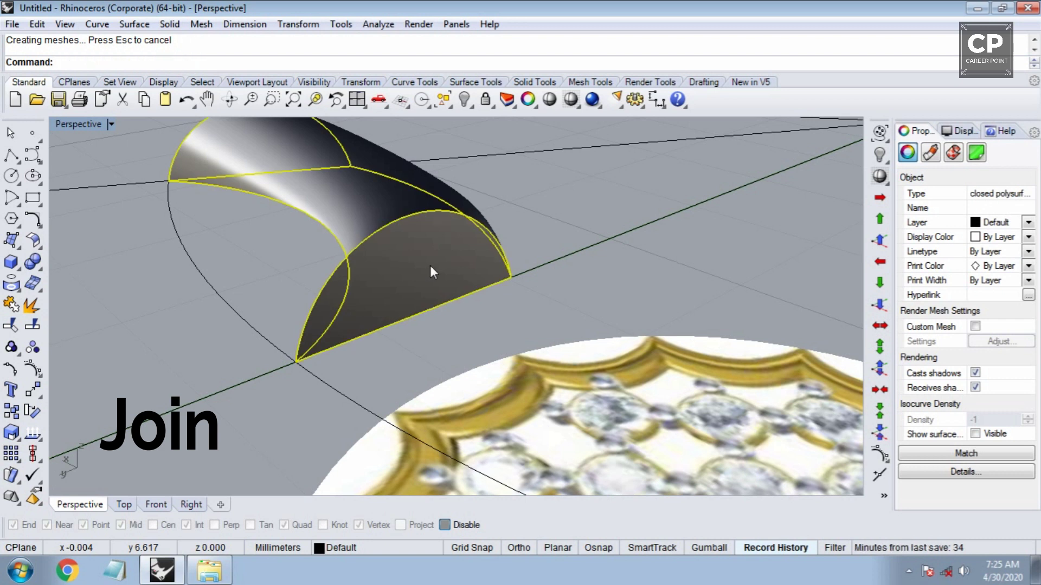
click(409, 274)
text(V)
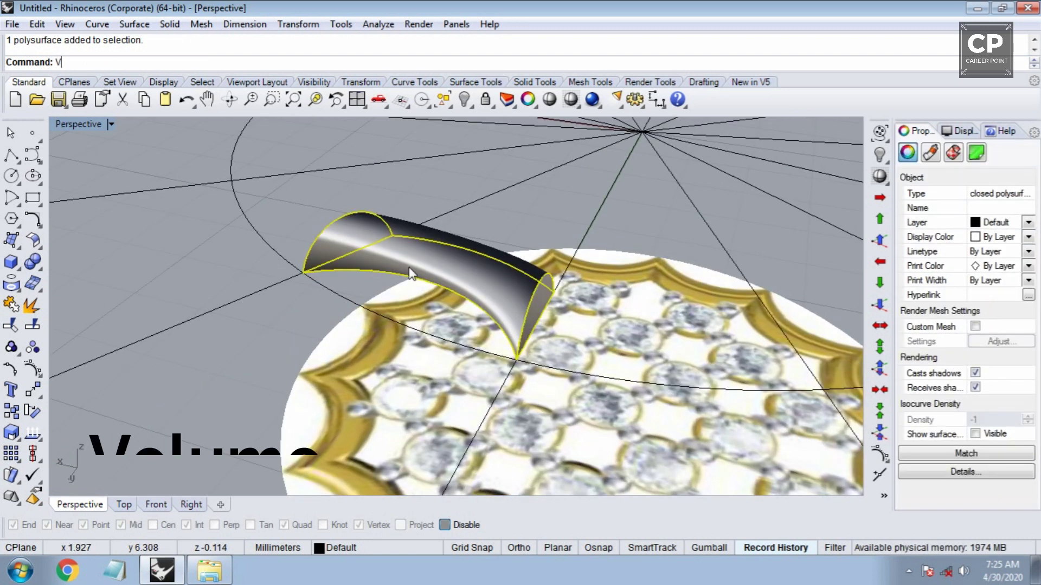
text(olume)
key(Return)
scroll(415, 266, down, 3)
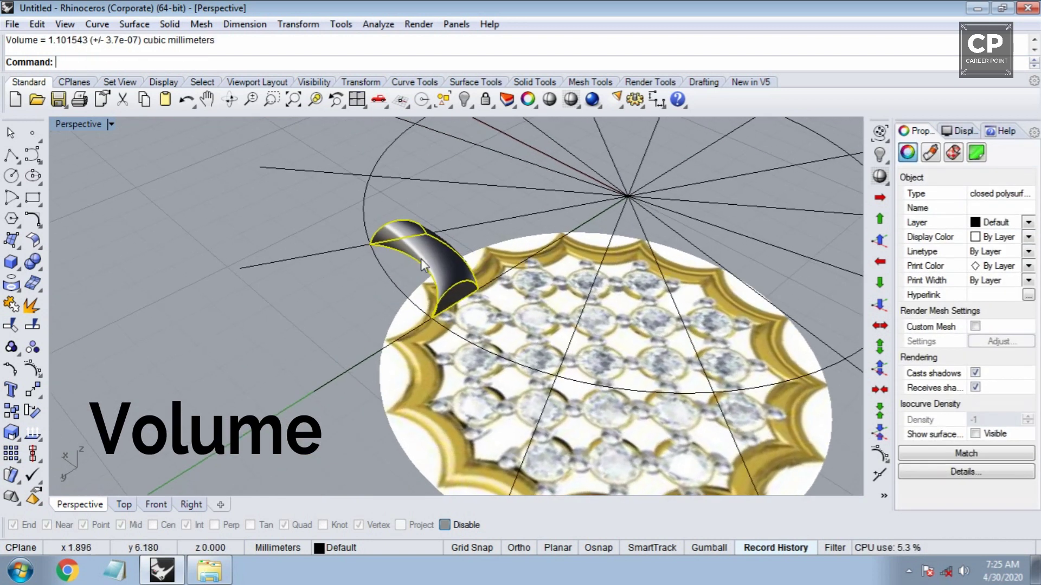
scroll(428, 255, up, 3)
click(440, 252)
scroll(455, 266, up, 3)
scroll(453, 266, up, 3)
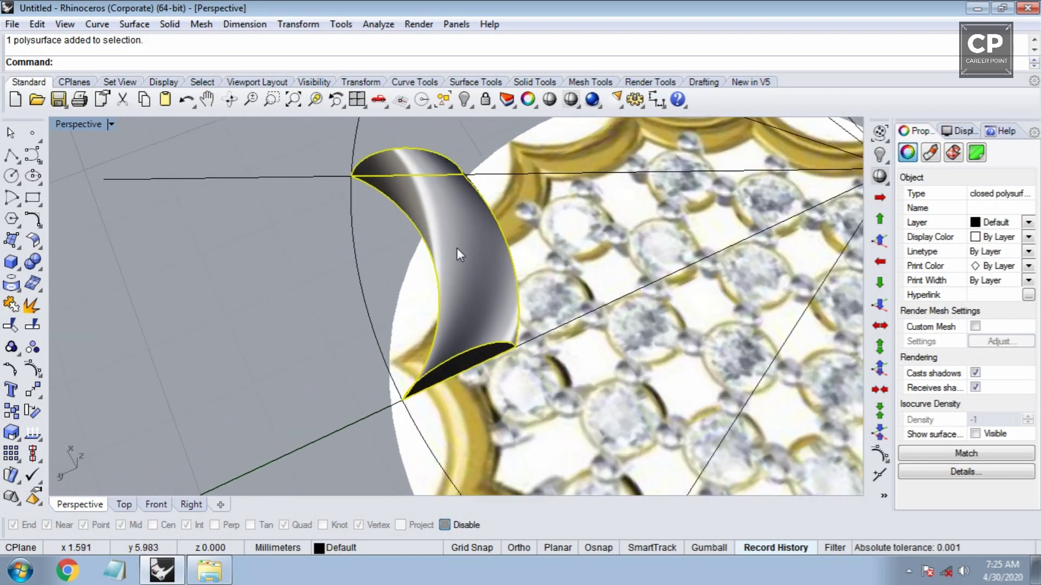
right_drag(456, 246, 432, 290)
Delete the radial guide curves in Top view and switch to Shaded display
key(ctrl+F1)
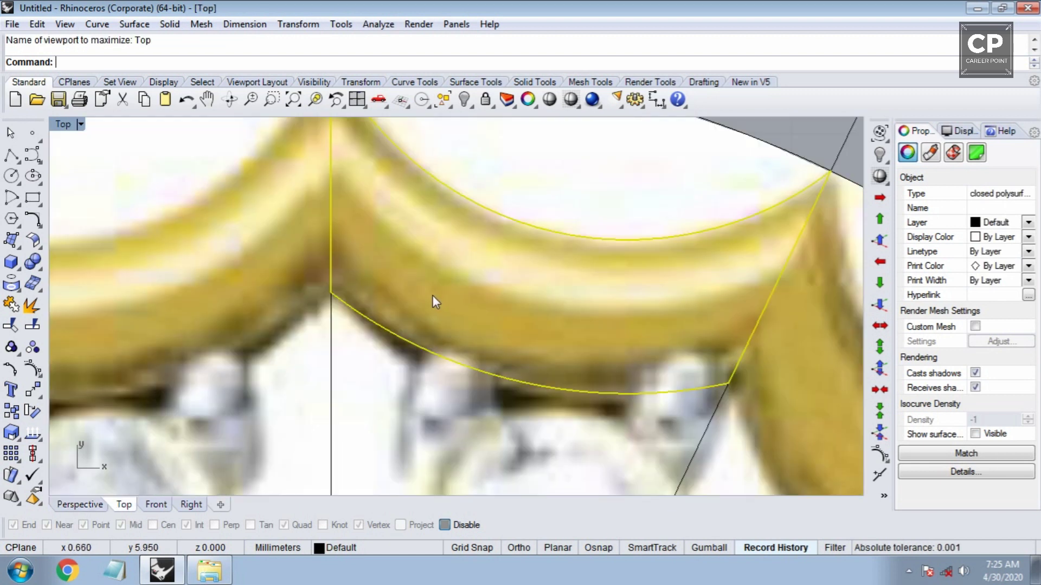
scroll(432, 295, down, 3)
scroll(420, 286, down, 3)
click(437, 311)
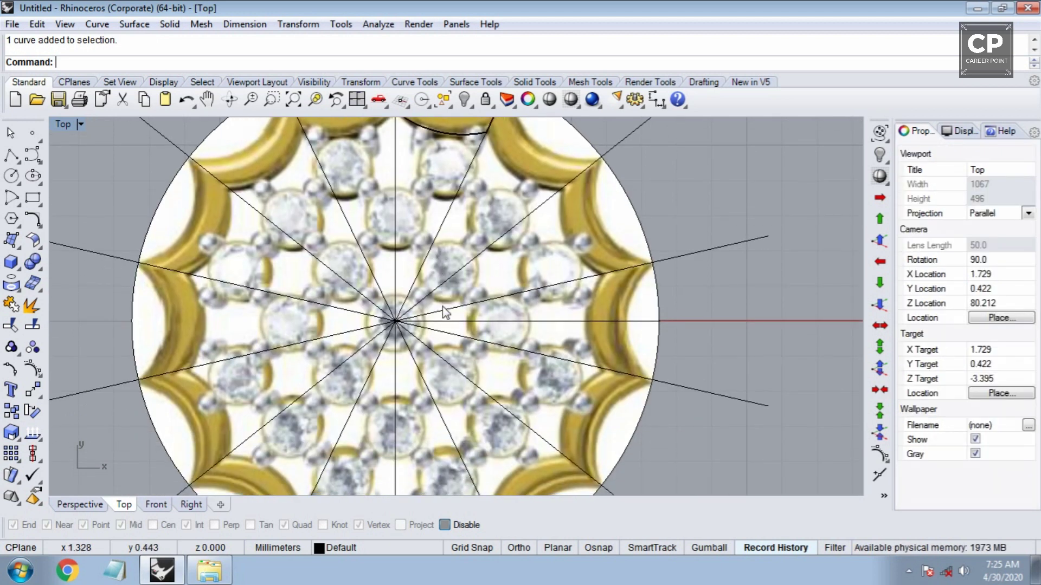
scroll(445, 311, up, 2)
drag(308, 377, 308, 377)
scroll(320, 342, down, 3)
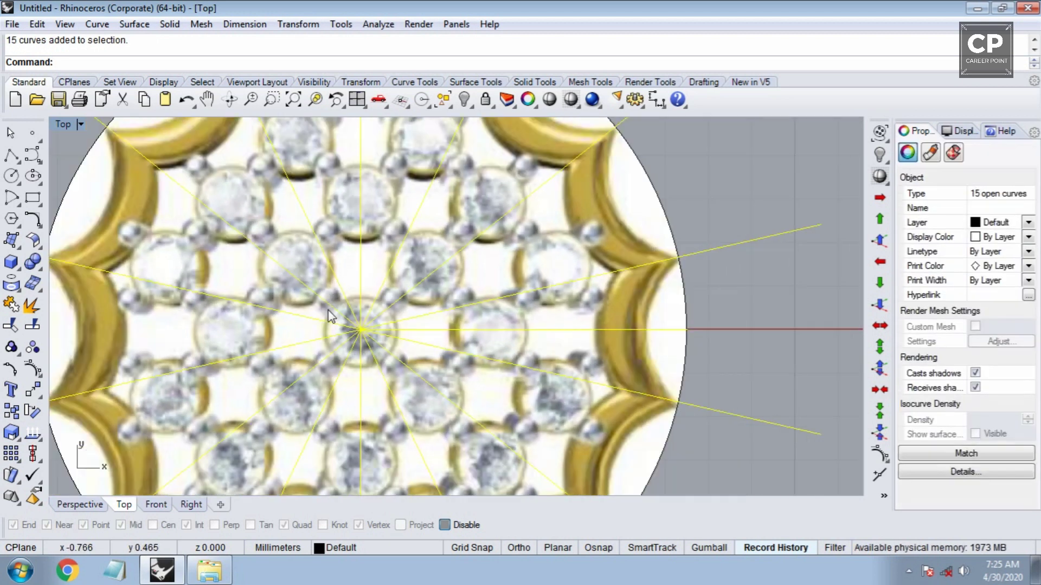
key(Delete)
scroll(364, 307, down, 2)
scroll(375, 249, up, 2)
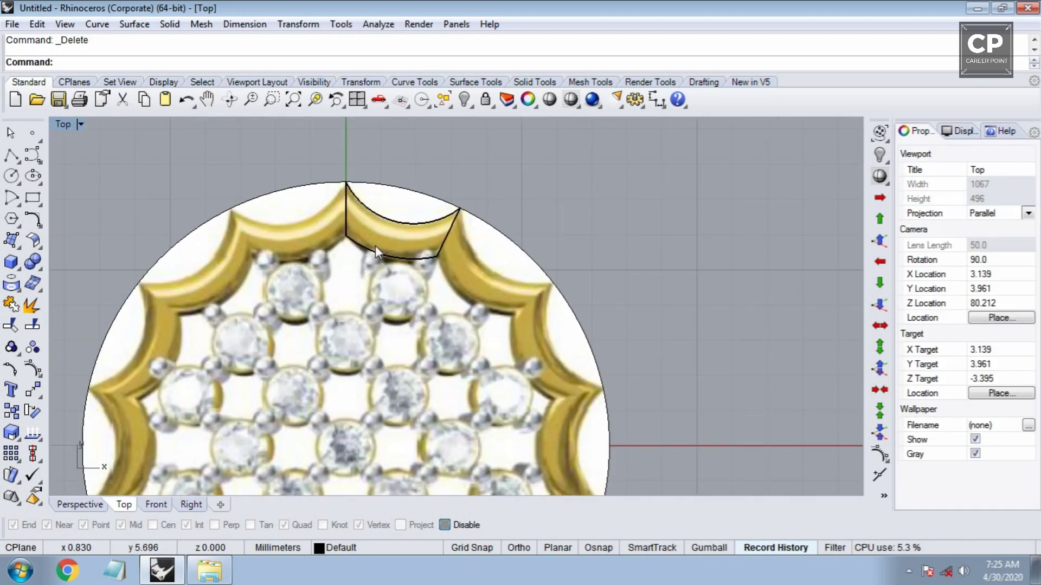
key(ctrl+alt+s)
Polar-array the scallop cutter 14 times over 360° with ArrayPolar, viewed in Perspective
scroll(373, 249, up, 2)
scroll(377, 242, up, 1)
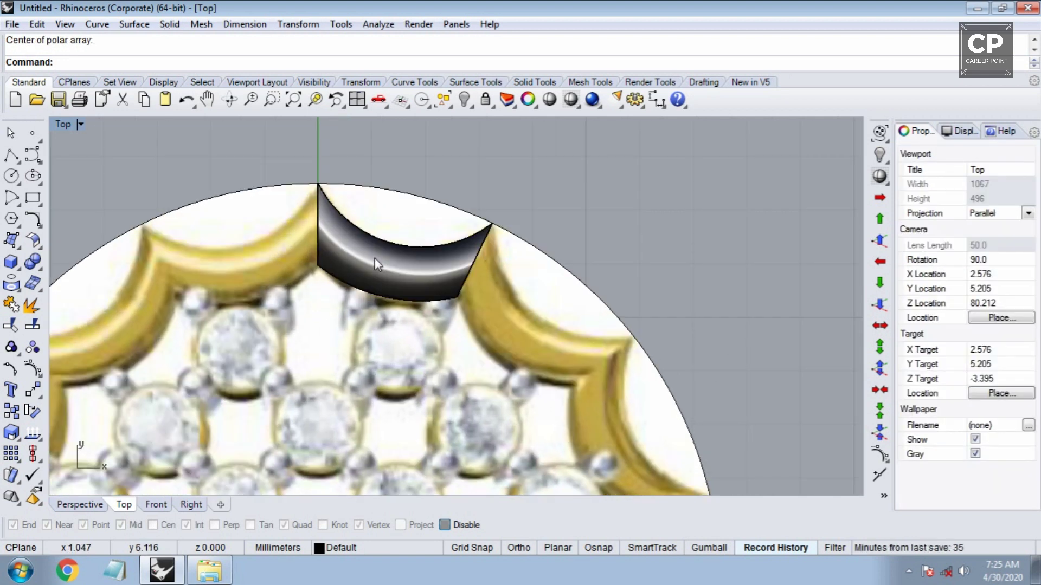
click(374, 258)
text(ArrayPolar)
key(Return)
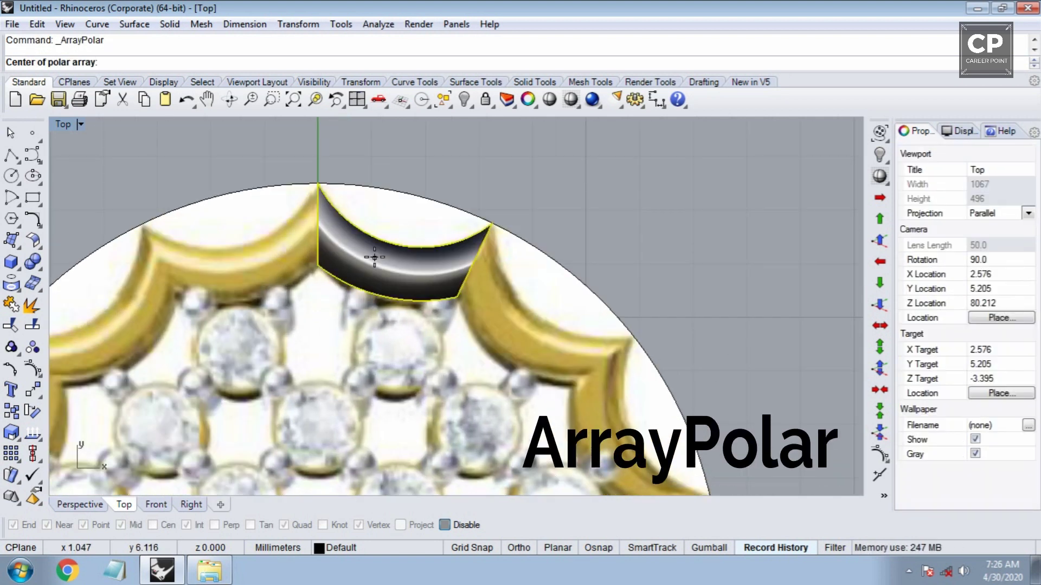
text(0)
key(Return)
key(Return)
key(Return)
key(Return)
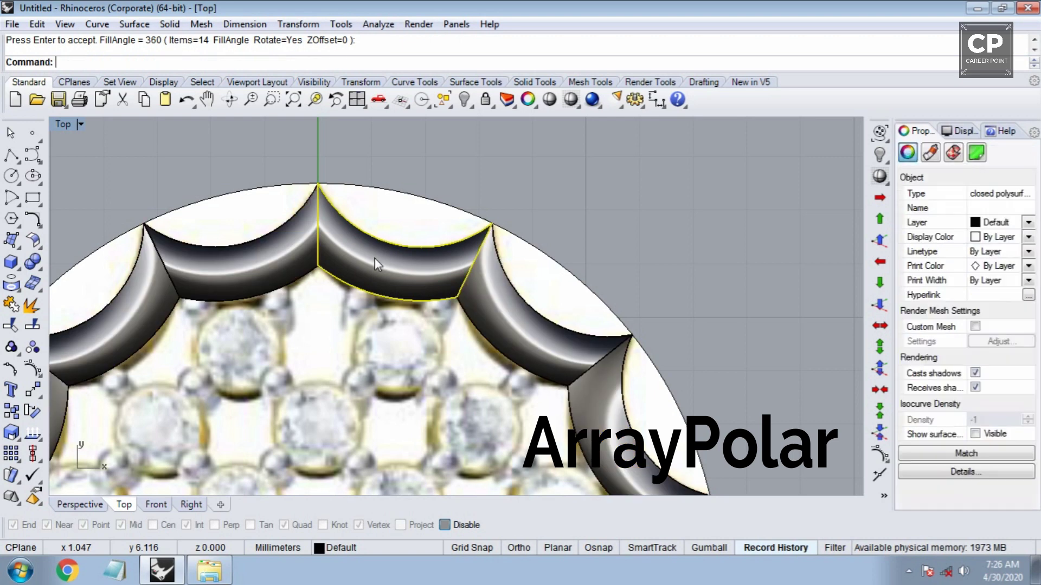
scroll(374, 258, down, 3)
key(ctrl+Tab)
mouse_move(372, 302)
right_down()
mouse_move(518, 368)
mouse_move(342, 249)
mouse_move(297, 205)
mouse_move(382, 234)
right_up()
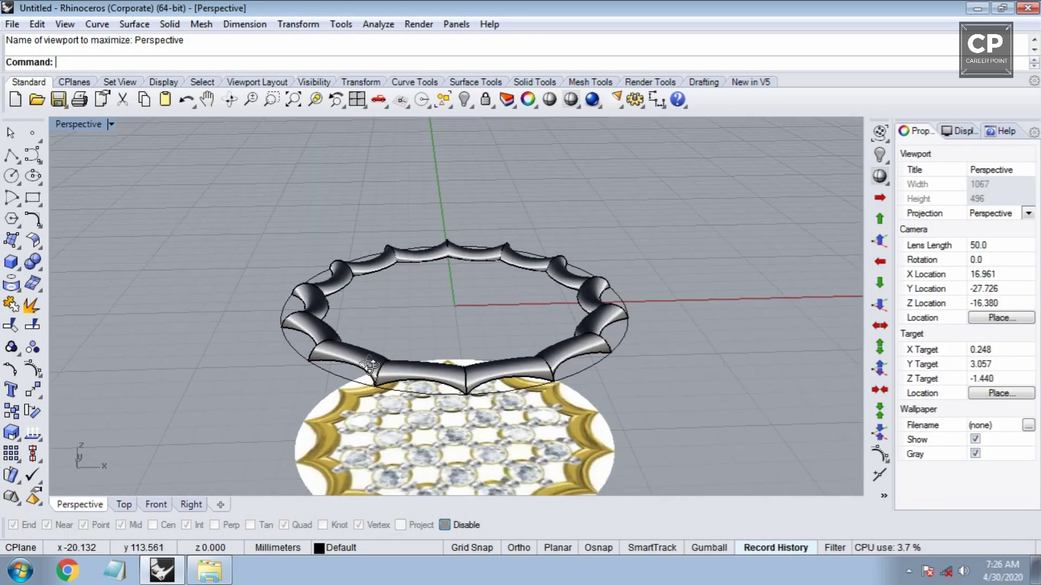
Extract the top face of one cutter as a separate surface
key(ctrl+z)
scroll(383, 234, up, 5)
key(Return)
click(383, 234)
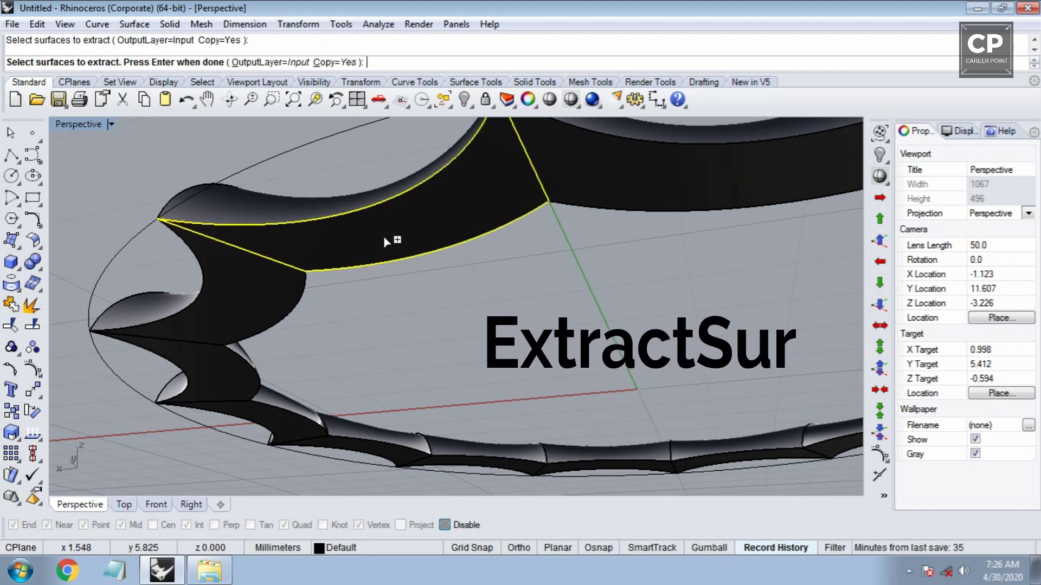
key(Return)
key(ctrl+z)
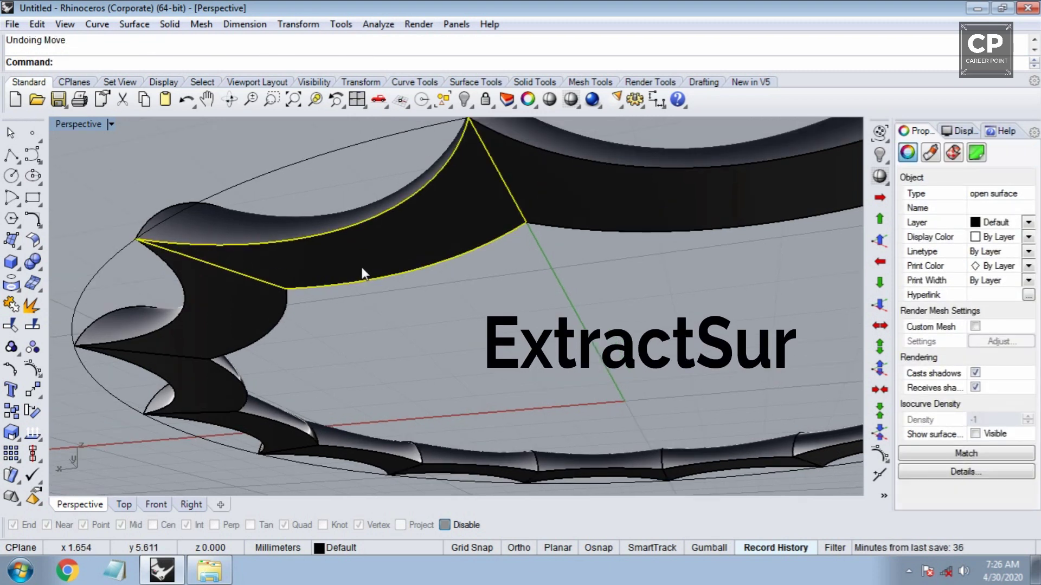
Offset the extracted face into a 0.5-thick slab with OffsetSrf
text(offsetsrf)
key(Return)
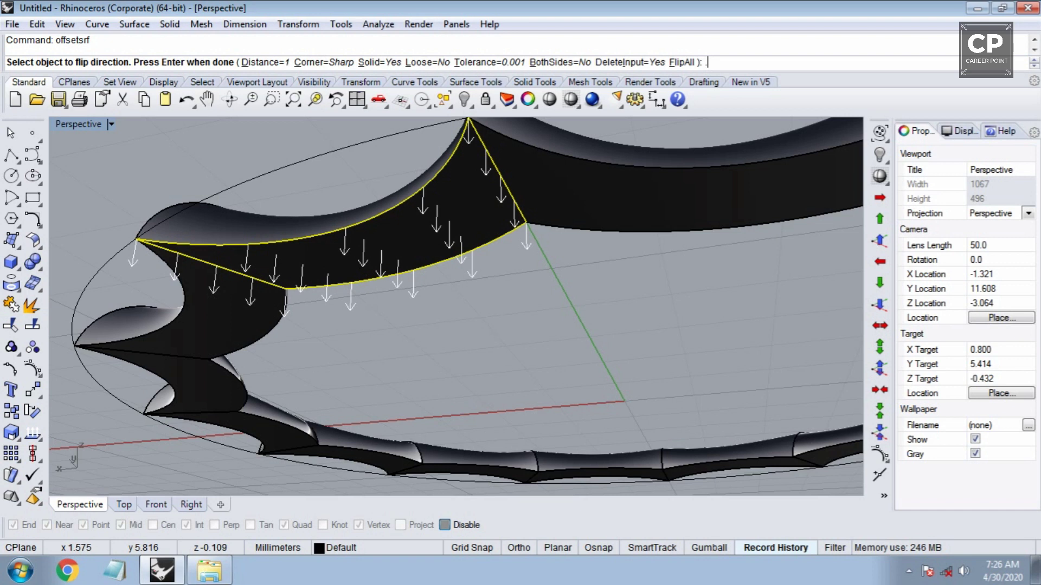
text(.5)
key(Return)
key(Return)
mouse_move(349, 281)
right_down()
mouse_move(370, 270)
mouse_move(376, 307)
mouse_move(454, 324)
right_up()
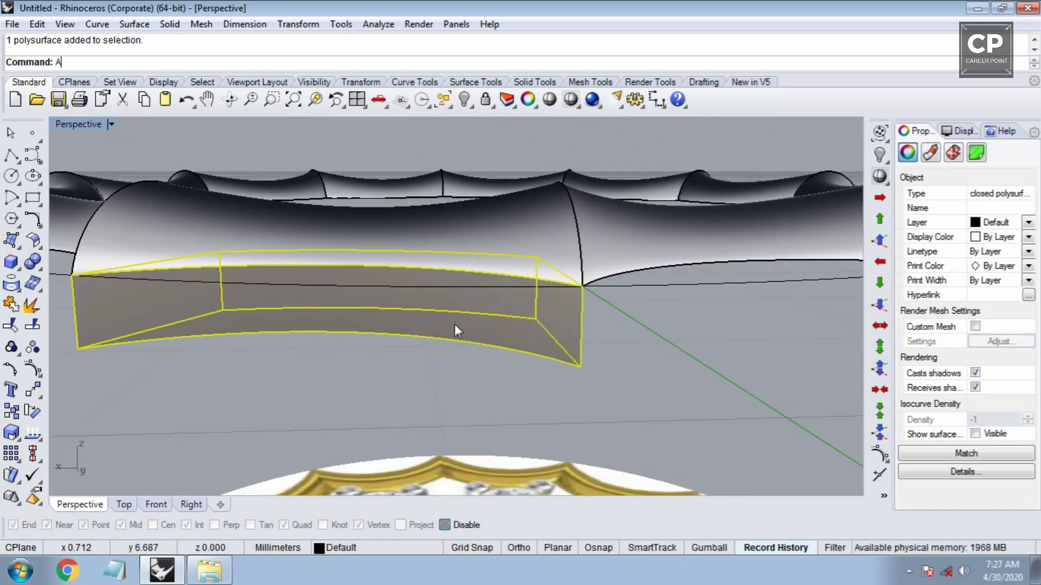
Polar-array the slab 14 times around the origin
text(rraypolar)
key(Return)
text(0)
key(Return)
key(Return)
key(Return)
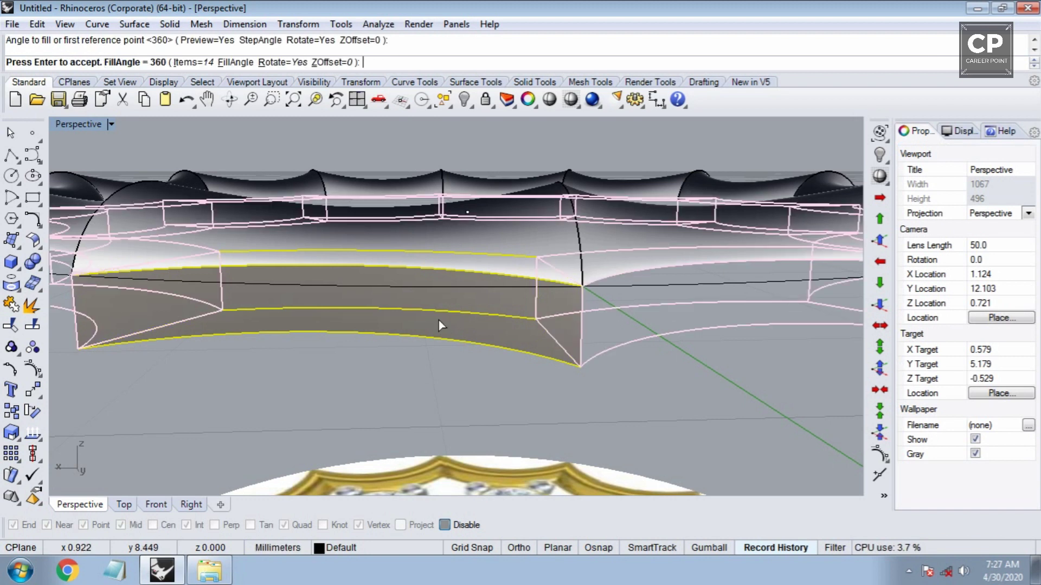
scroll(440, 325, down, 3)
key(Return)
key(Escape)
Window-select the ring's pieces and group them together
mouse_move(502, 320)
right_down()
mouse_move(396, 316)
mouse_move(253, 399)
right_up()
drag(252, 399, 578, 213)
scroll(336, 336, up, 5)
ctrl+drag(335, 336, 259, 423)
key(ctrl+g)
mouse_move(259, 423)
right_down()
mouse_move(329, 309)
mouse_move(388, 327)
right_up()
key(Escape)
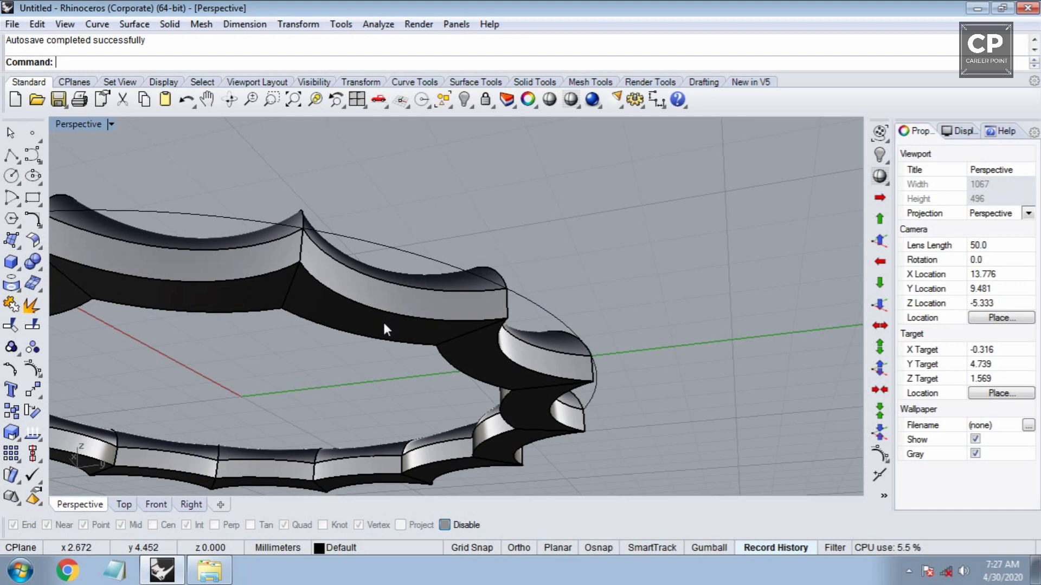
Extract the inner lower face of one ring piece
text(e)
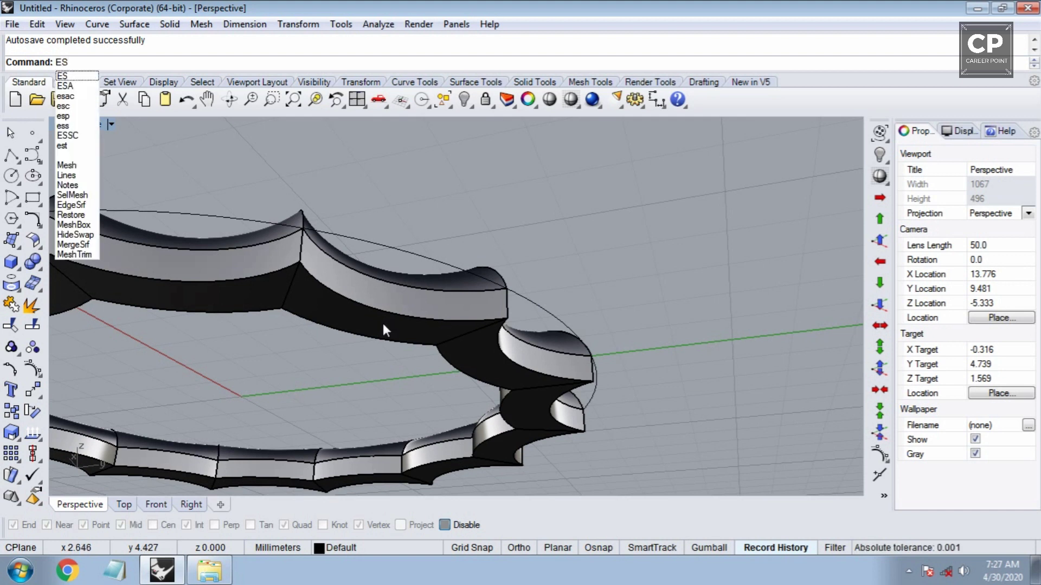
key(Return)
click(377, 323)
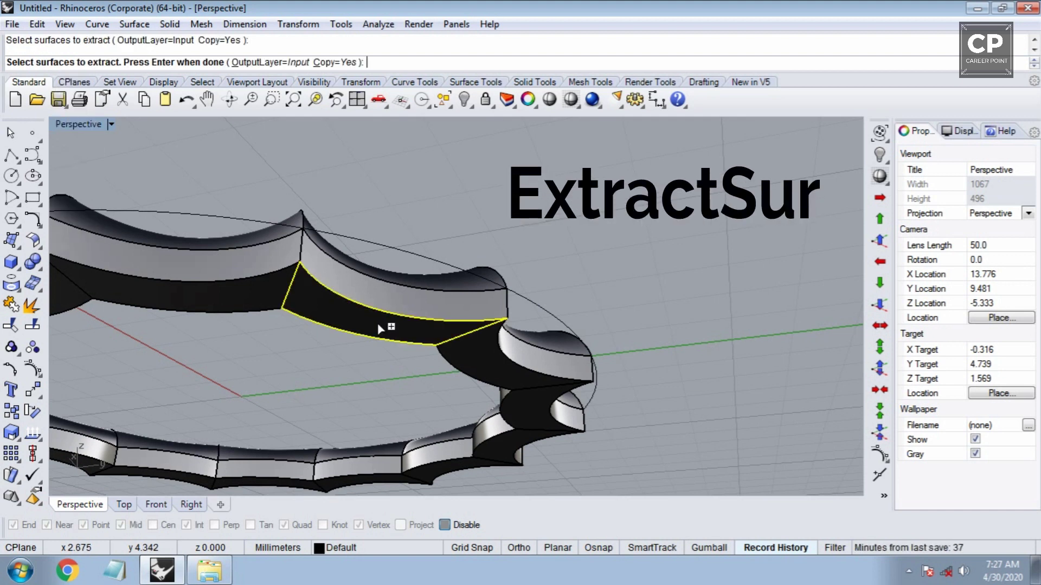
key(Return)
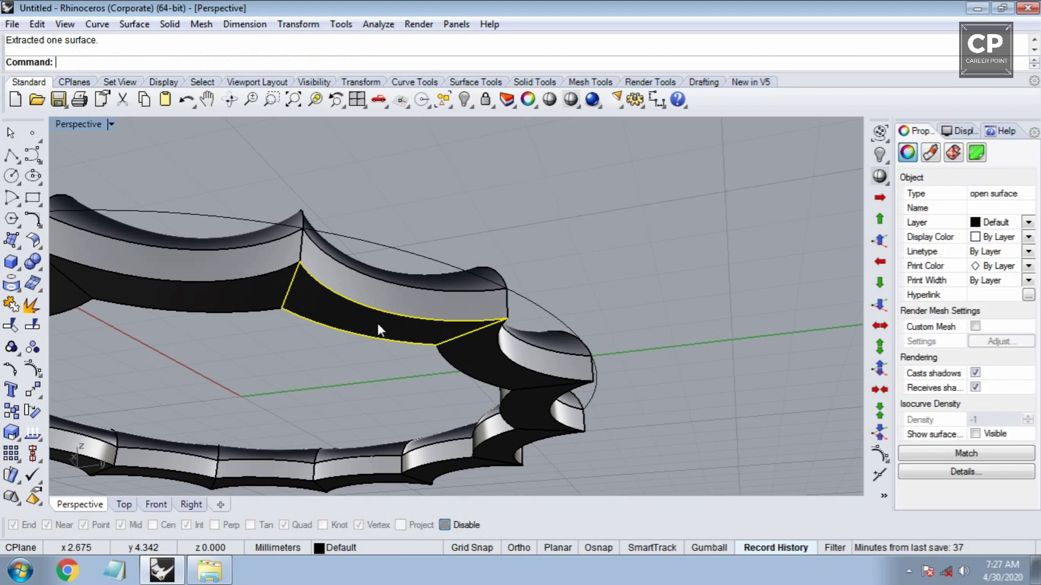
Move the extracted face 0.8 lower in the Front view
key(ctrl+F2)
text(m)
key(Return)
click(368, 304)
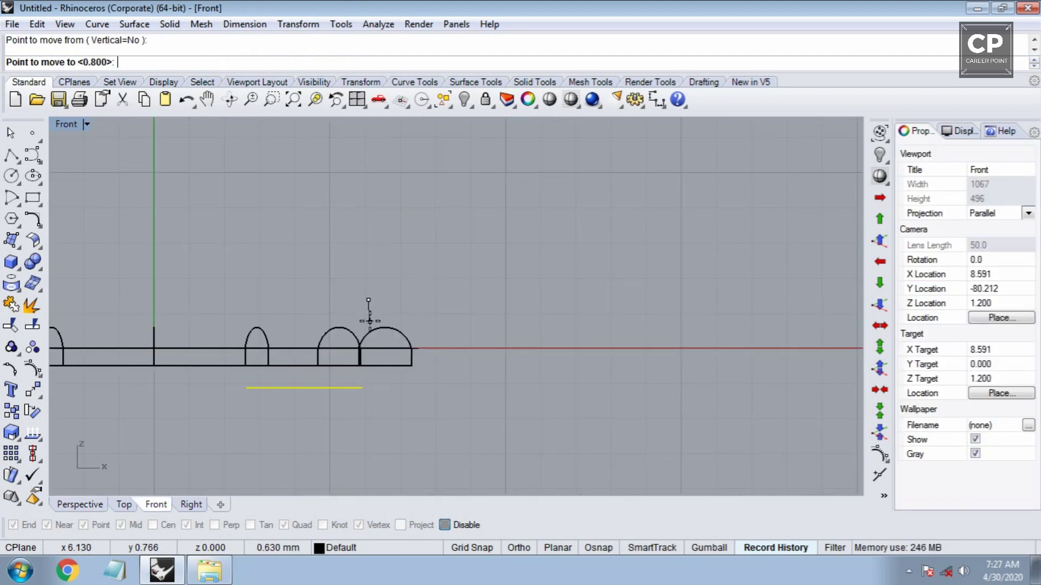
text(8)
key(Return)
click(380, 398)
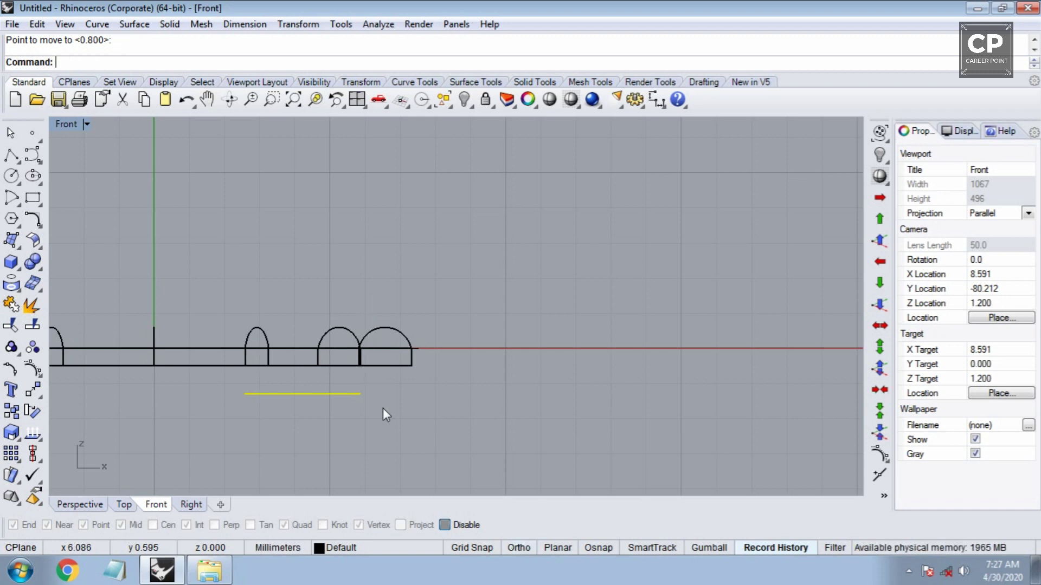
key(ctrl+F4)
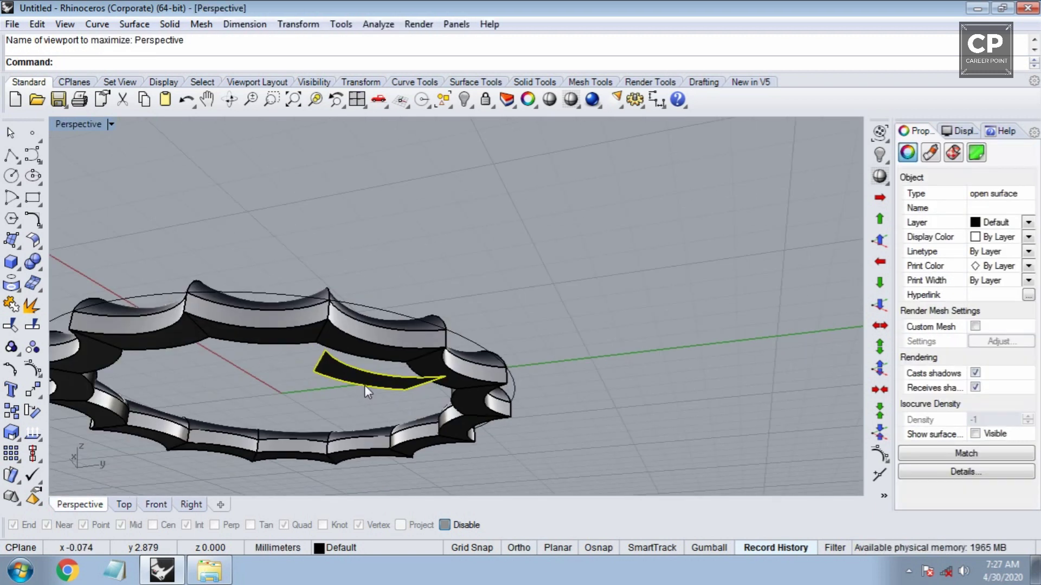
Offset the lowered face into a thin 0.5 slab
text(offsetsrf)
key(Return)
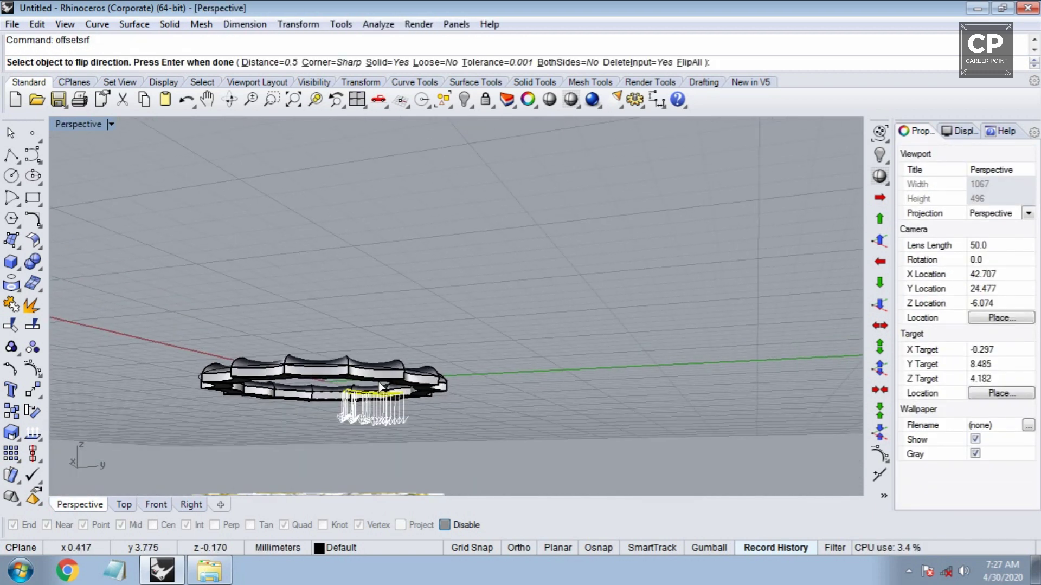
key(Return)
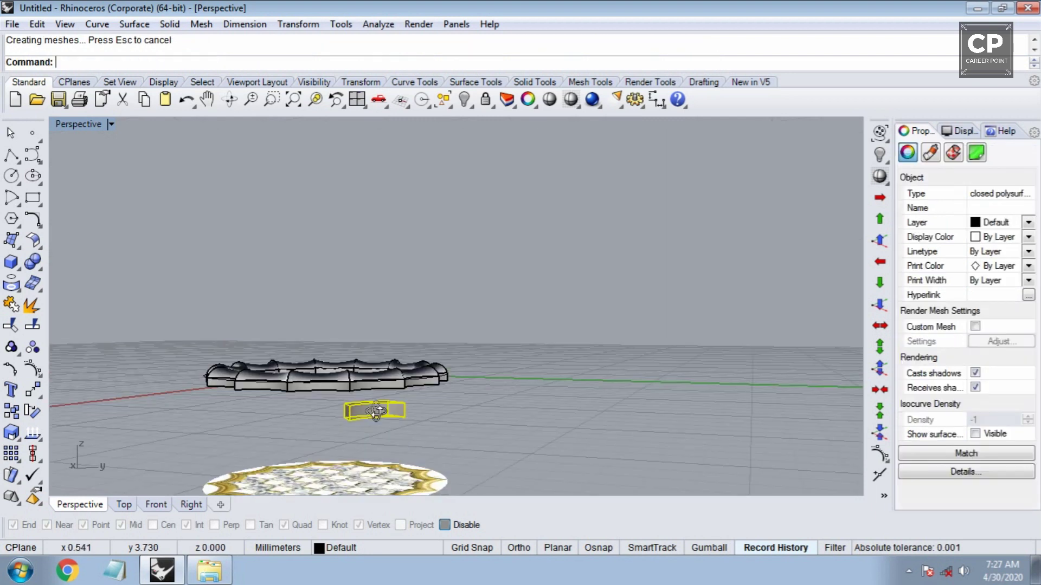
scroll(375, 411, up, 1)
scroll(380, 417, up, 2)
scroll(378, 440, up, 2)
scroll(379, 424, up, 2)
Polar-array the lower slab 14 times around the origin
click(382, 417)
text(ap)
key(Return)
text(0)
key(Return)
key(Return)
key(Return)
key(Return)
right_drag(382, 414, 342, 400)
key(Return)
scroll(325, 428, down, 3)
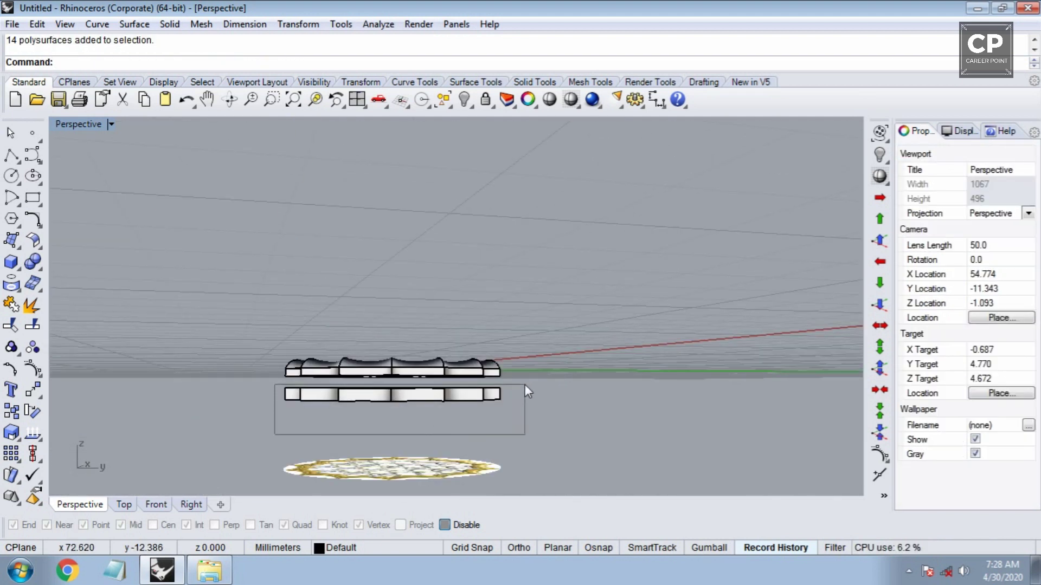
Select the 14 lower slabs and group them
drag(489, 404, 525, 385)
key(ctrl+g)
right_drag(462, 385, 431, 432)
scroll(431, 432, up, 3)
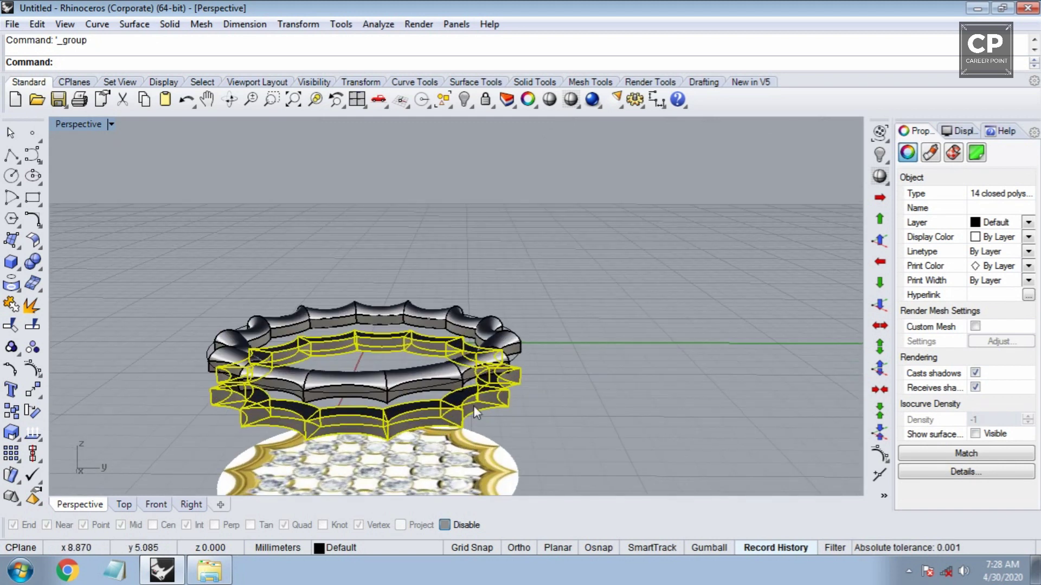
scroll(473, 405, up, 3)
key(Escape)
Extract a face from the upper ring, then hide both ring groups
text(ex)
key(Return)
click(535, 340)
key(Return)
click(534, 254)
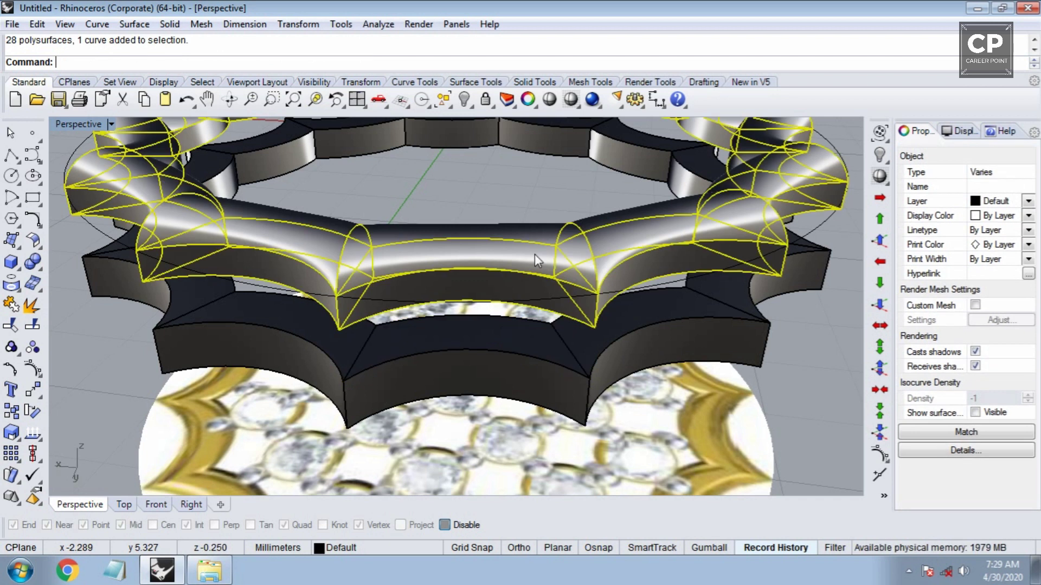
shift+click(607, 347)
text(h)
key(Return)
click(516, 355)
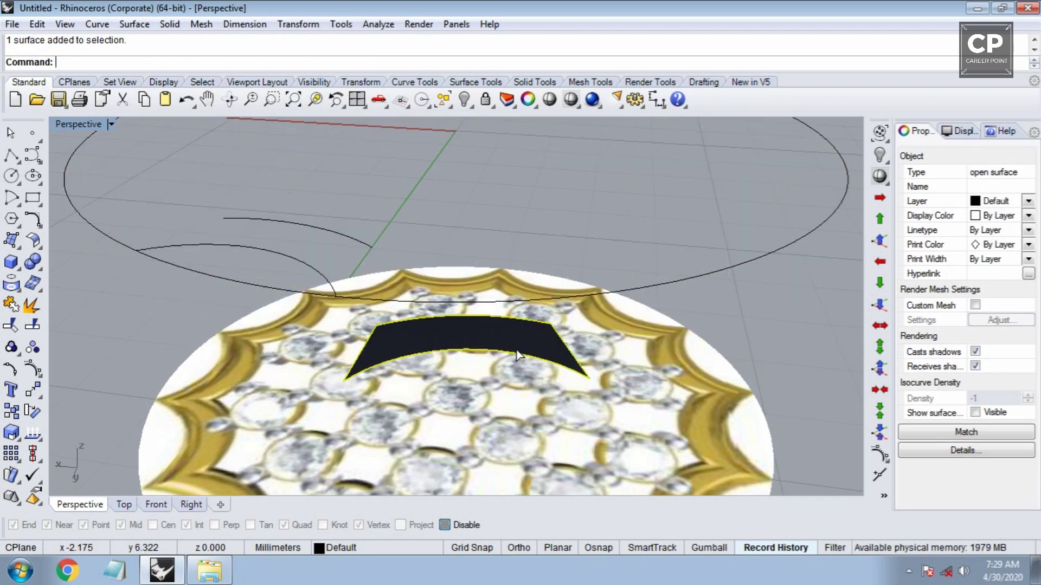
Mirror the extracted face across the Y axis in Top view
key(ctrl+F1)
scroll(488, 336, down, 5)
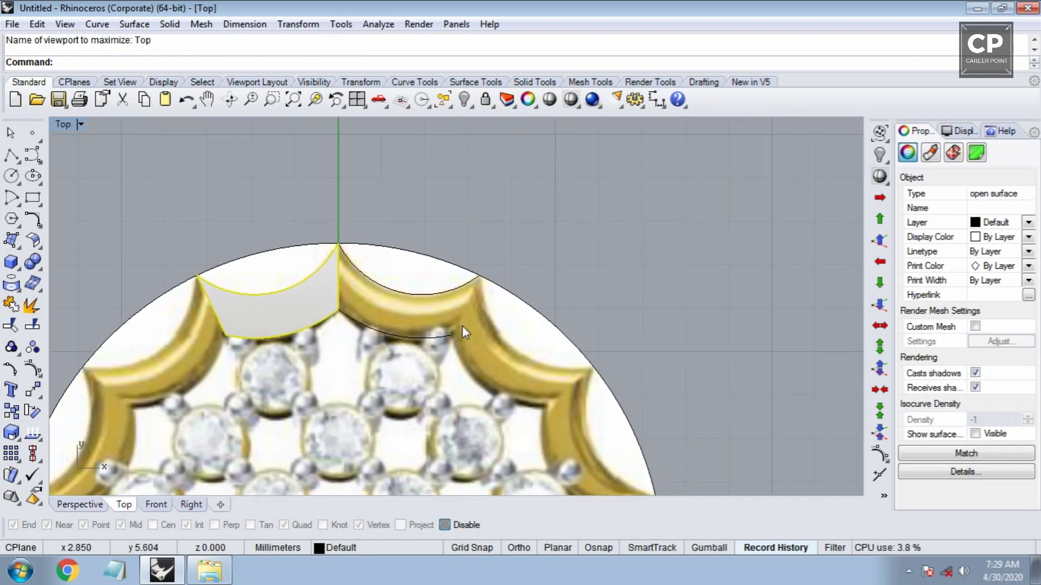
text(mi)
key(Return)
click(338, 244)
shift+click(392, 307)
key(Escape)
Draw a vertical centre line from the origin and offset copies to left and right
click(12, 156)
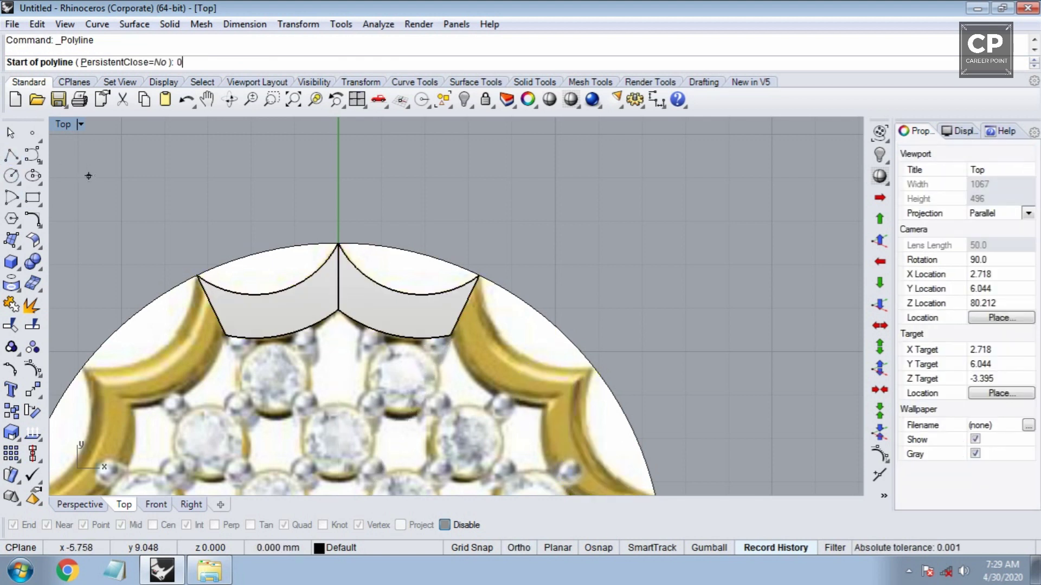
key(Return)
shift+click(203, 168)
key(Return)
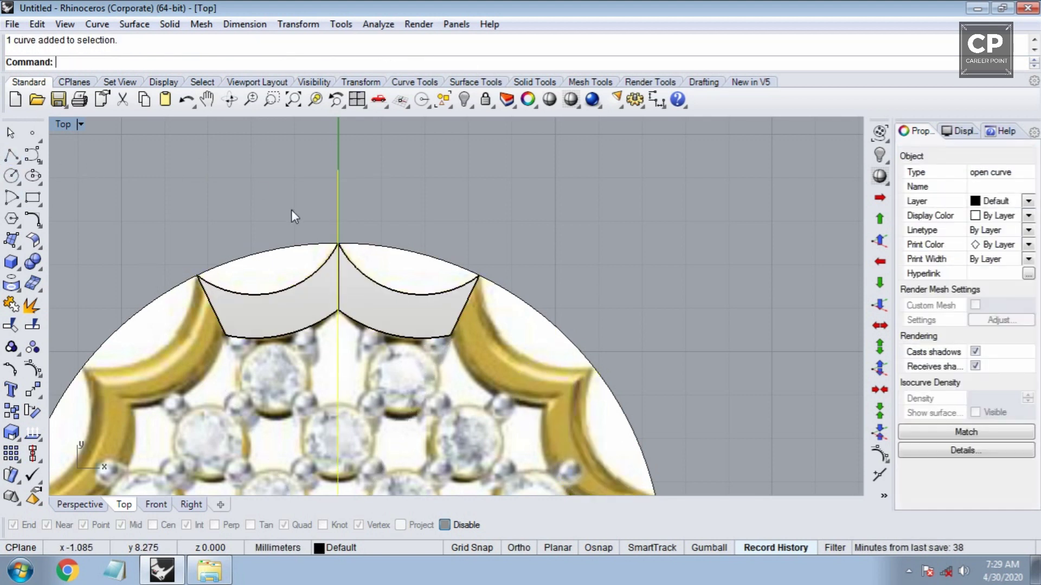
text(o)
key(Return)
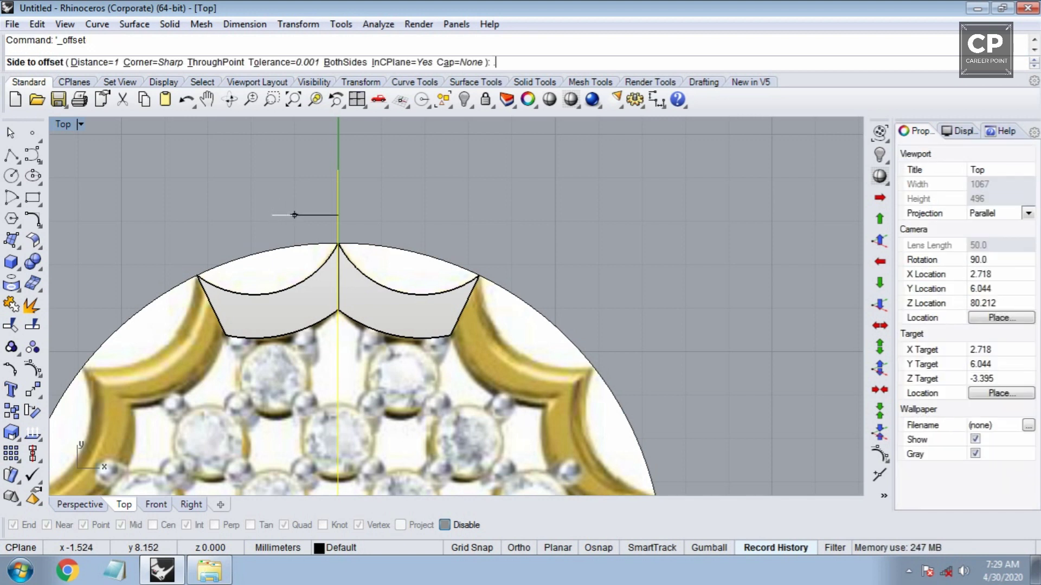
click(275, 214)
key(Return)
click(350, 212)
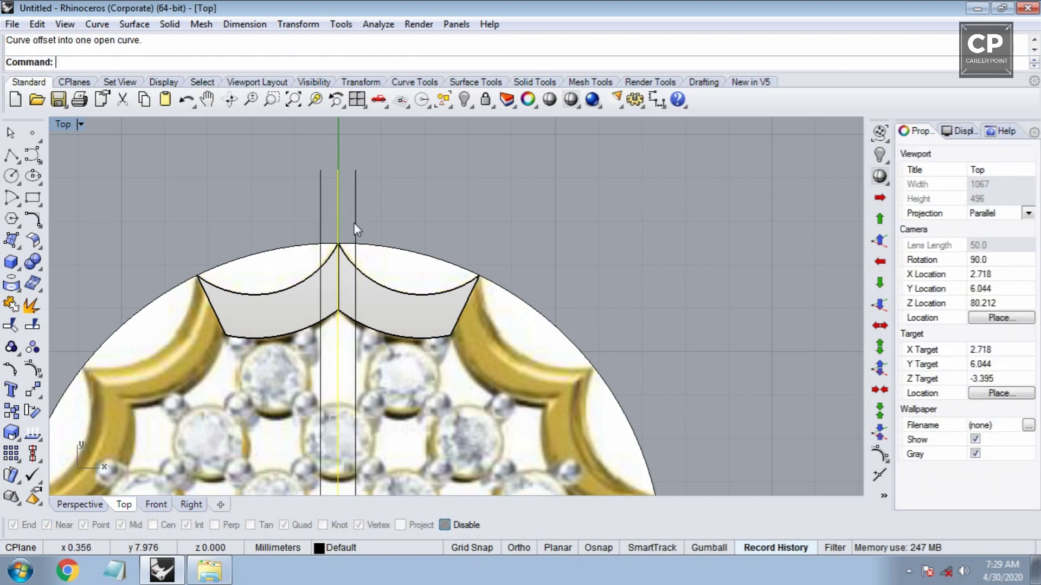
scroll(343, 265, up, 4)
Trim the two divider surfaces back to the offset lines
click(368, 184)
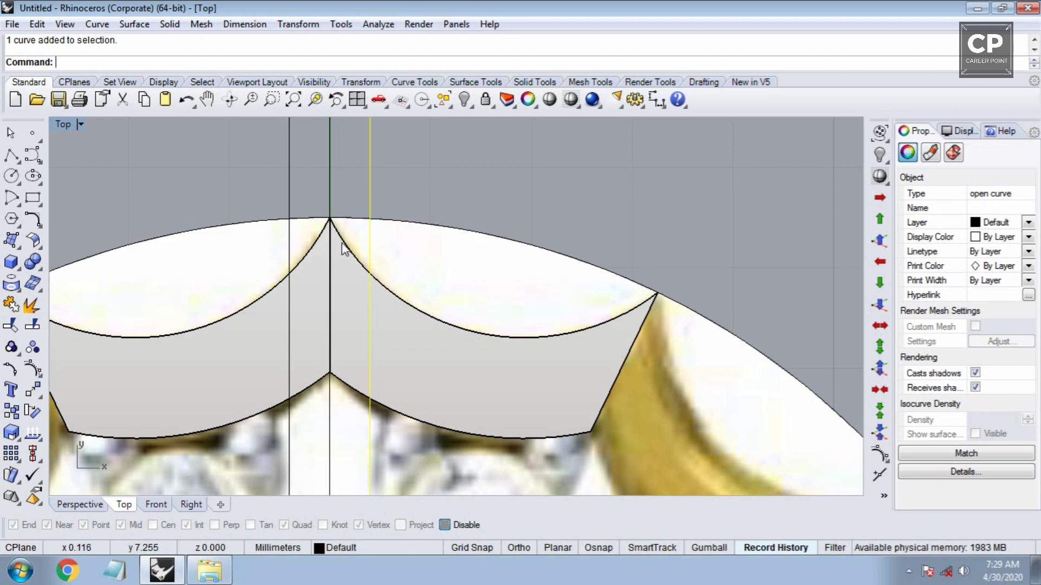
shift+click(290, 201)
shift+click(369, 301)
shift+click(253, 337)
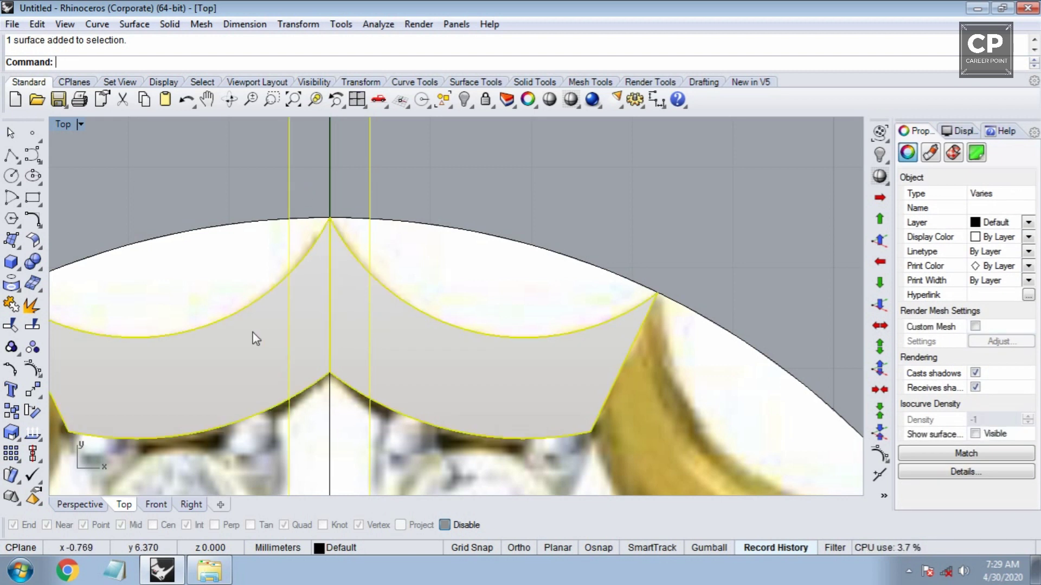
text(trim)
key(Return)
click(414, 377)
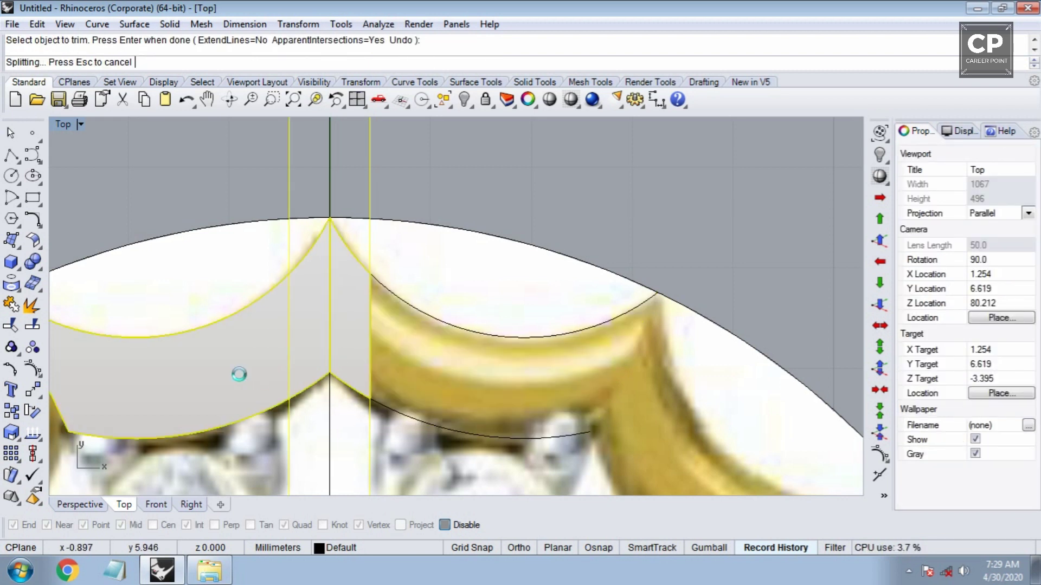
key(Return)
Delete the two leftover offset lines
click(369, 163)
shift+click(289, 187)
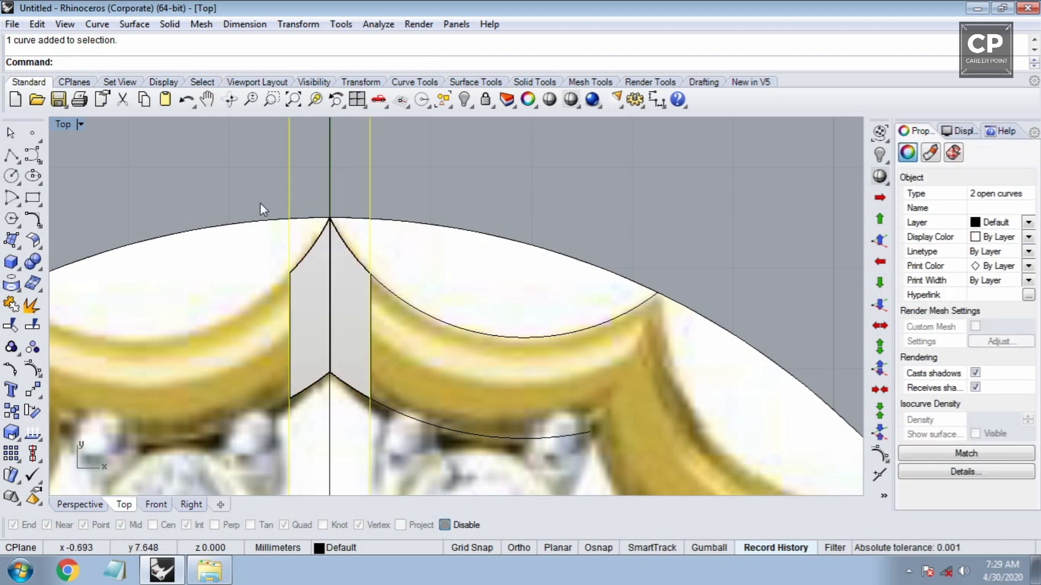
key(Delete)
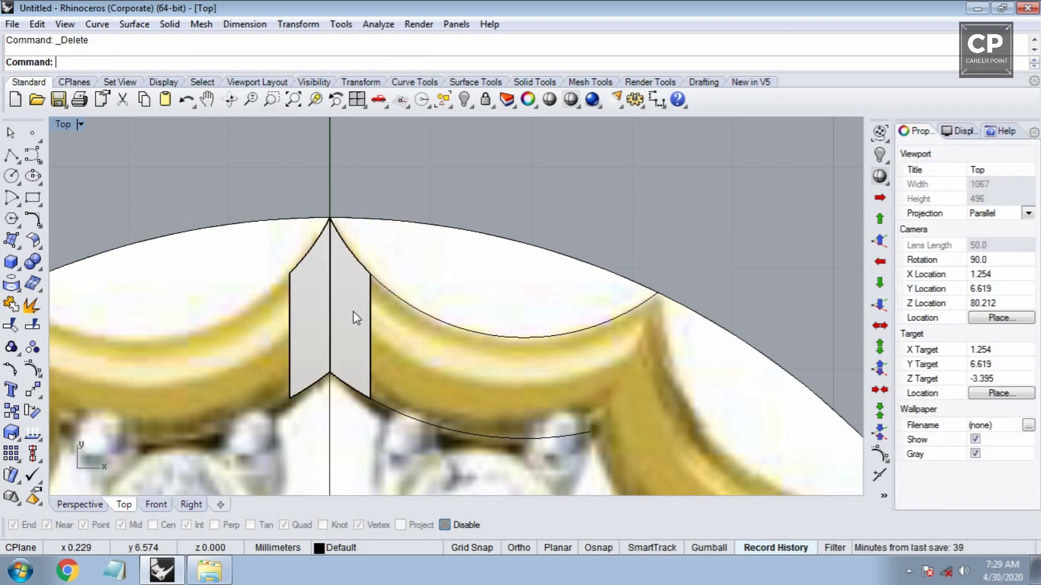
scroll(333, 301, down, 3)
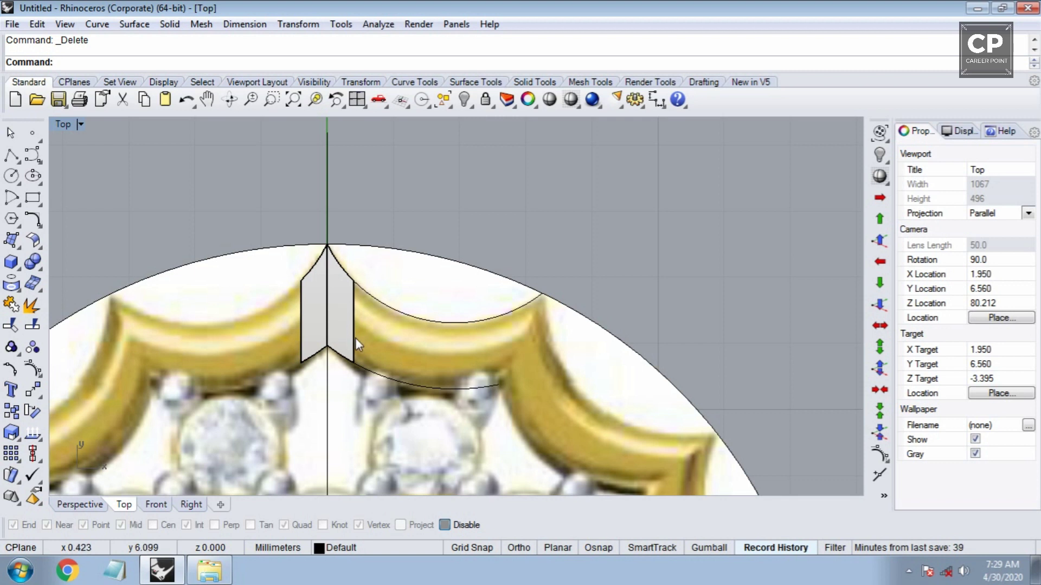
Group the two trimmed divider surfaces into one piece
click(332, 311)
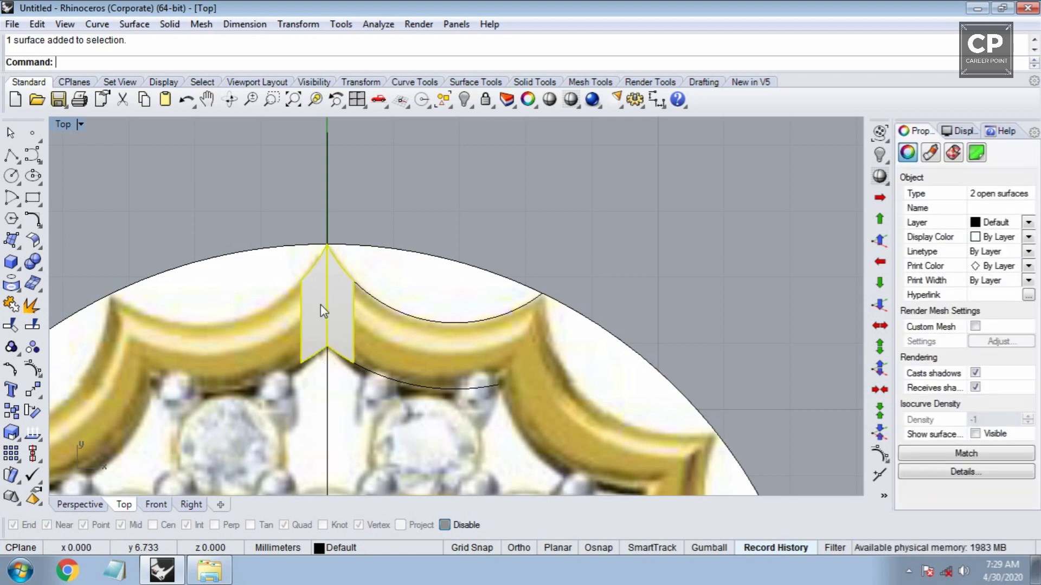
scroll(323, 309, up, 2)
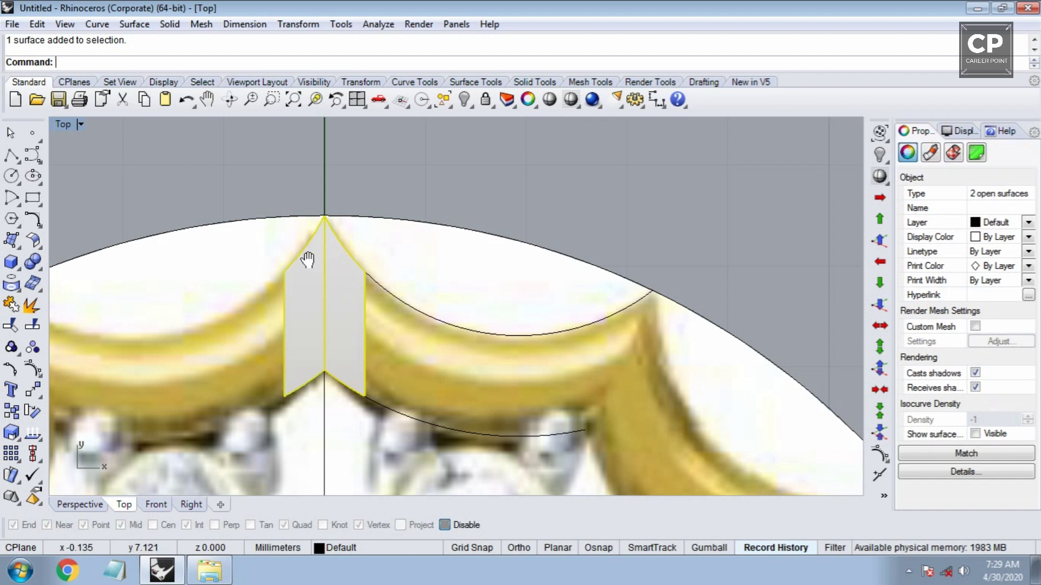
right_drag(308, 260, 311, 271)
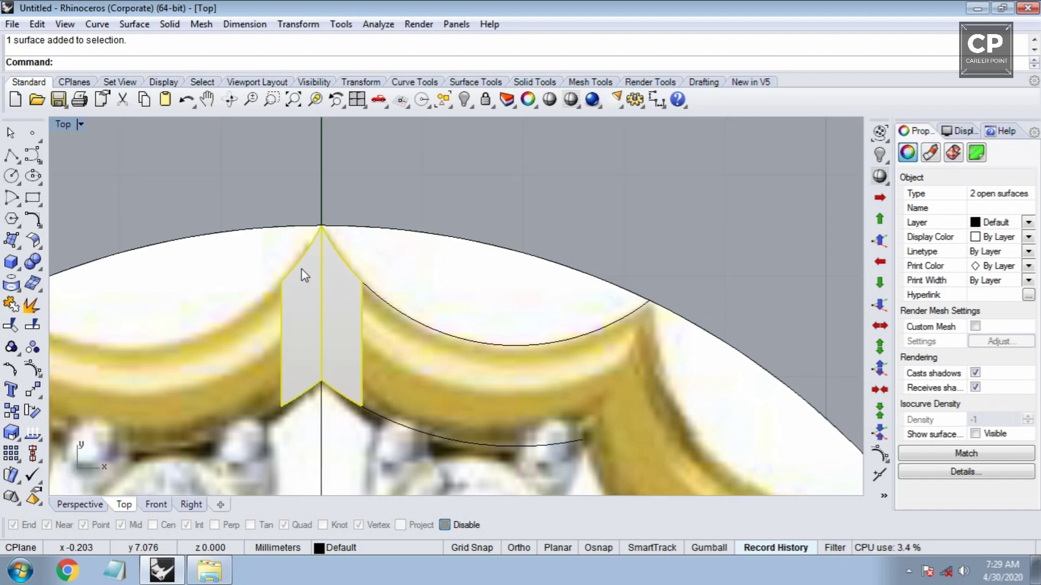
click(306, 291)
shift+click(337, 315)
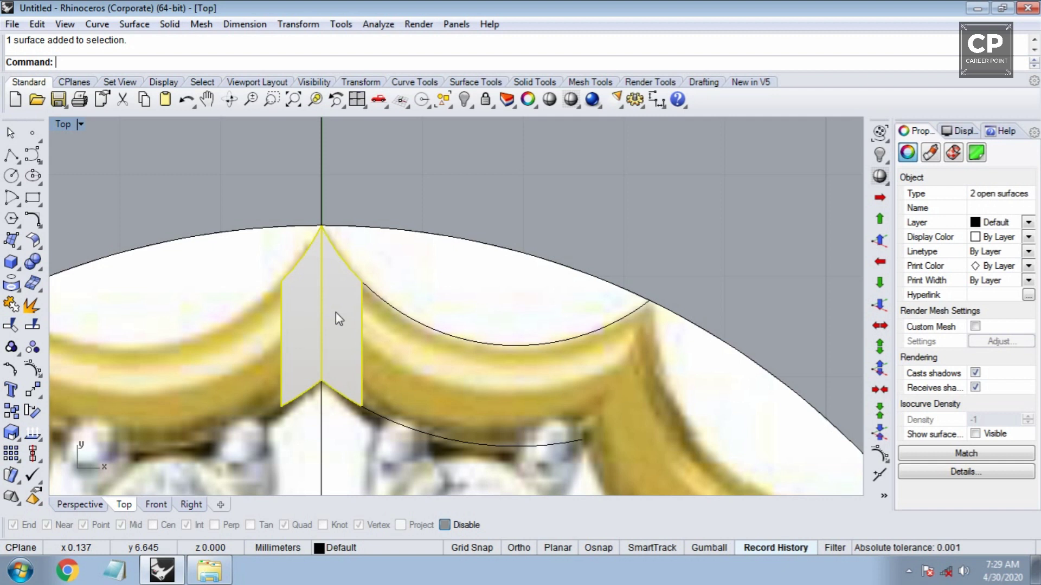
key(ctrl+g)
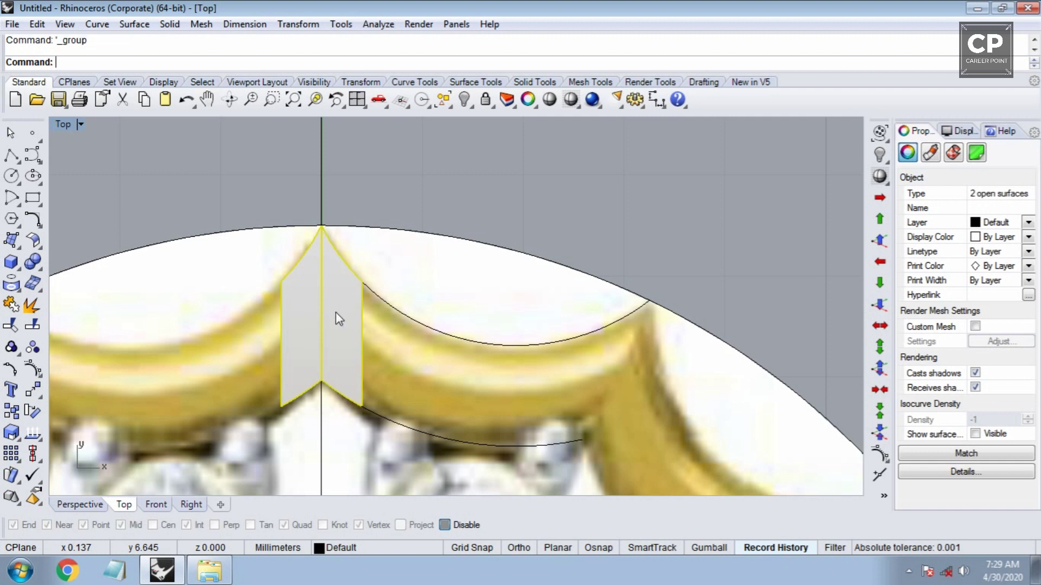
key(ctrl+F4)
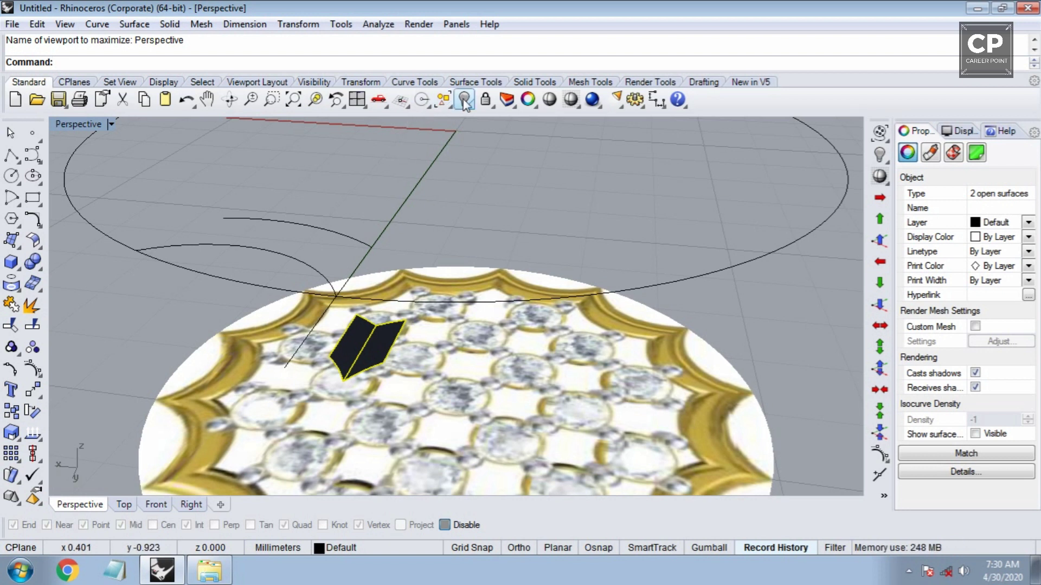
Polar-array the divider piece 14 times around the origin over 360°
key(Escape)
click(370, 347)
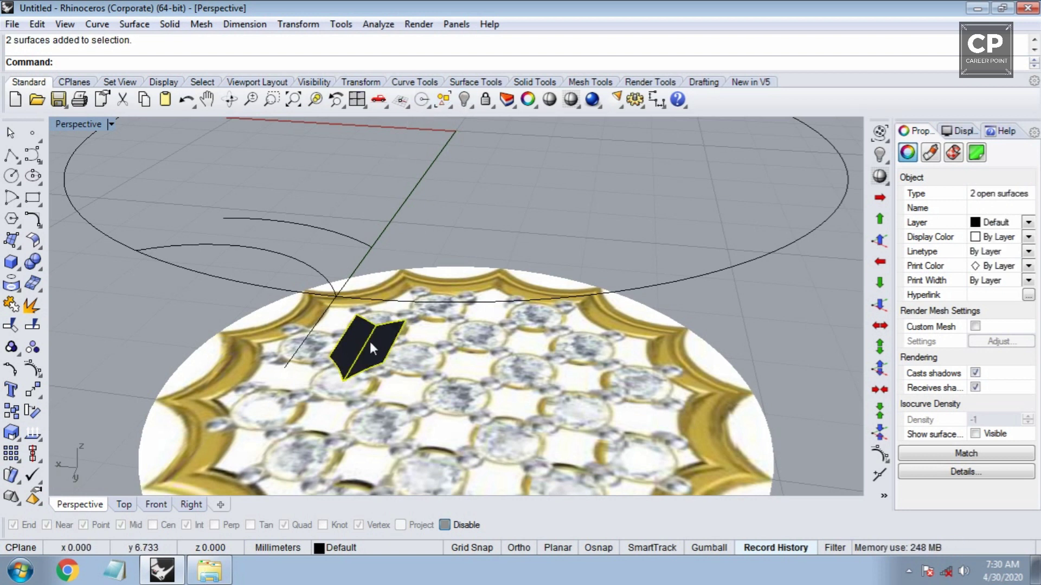
text(arraypolar)
key(Return)
text(0)
key(Return)
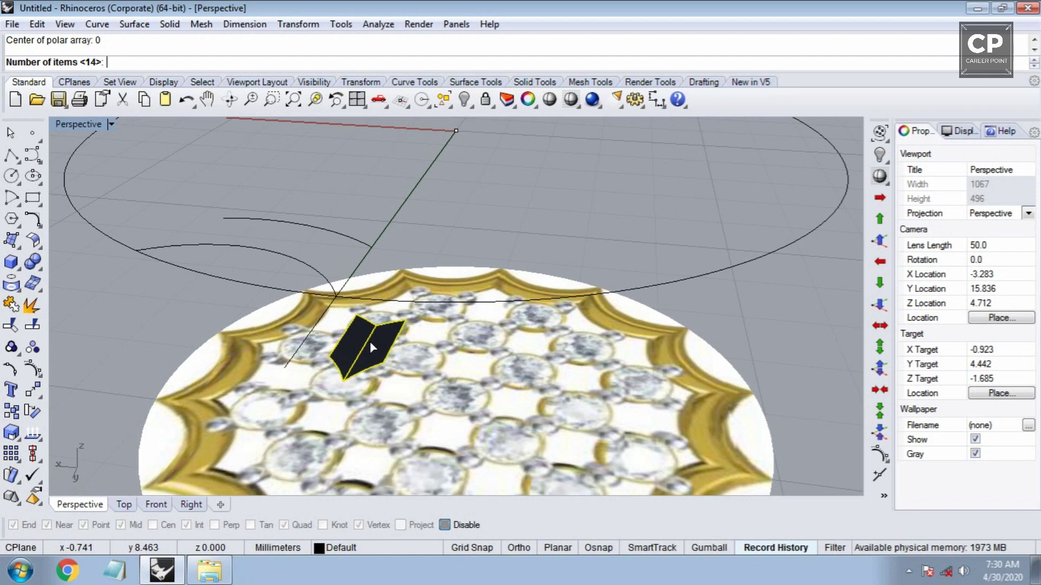
key(Return)
key(Return)
key(Return)
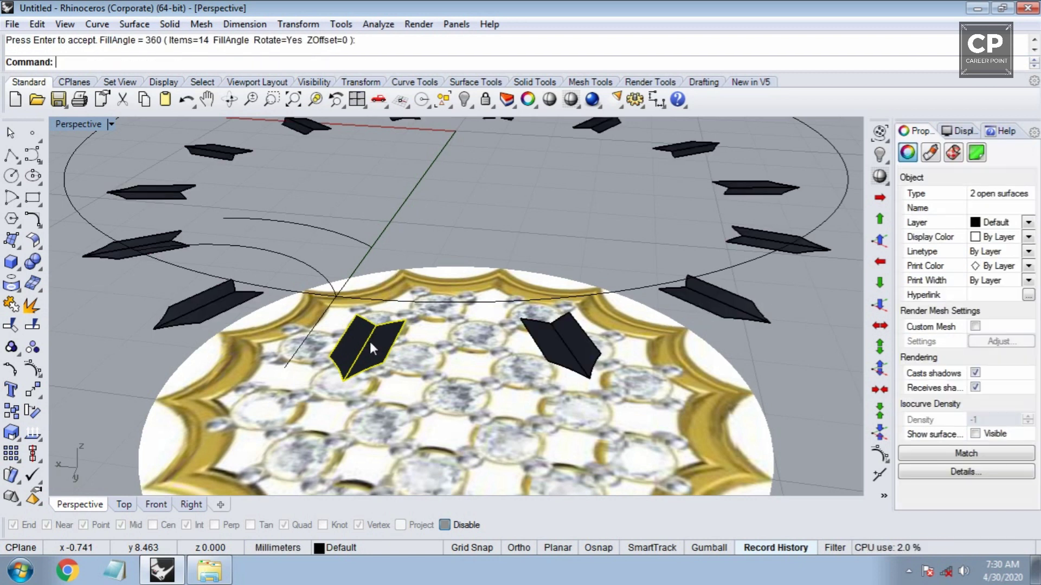
Group all 28 divider surfaces and show the hidden objects again
scroll(368, 343, down, 5)
click(267, 367)
scroll(330, 365, down, 3)
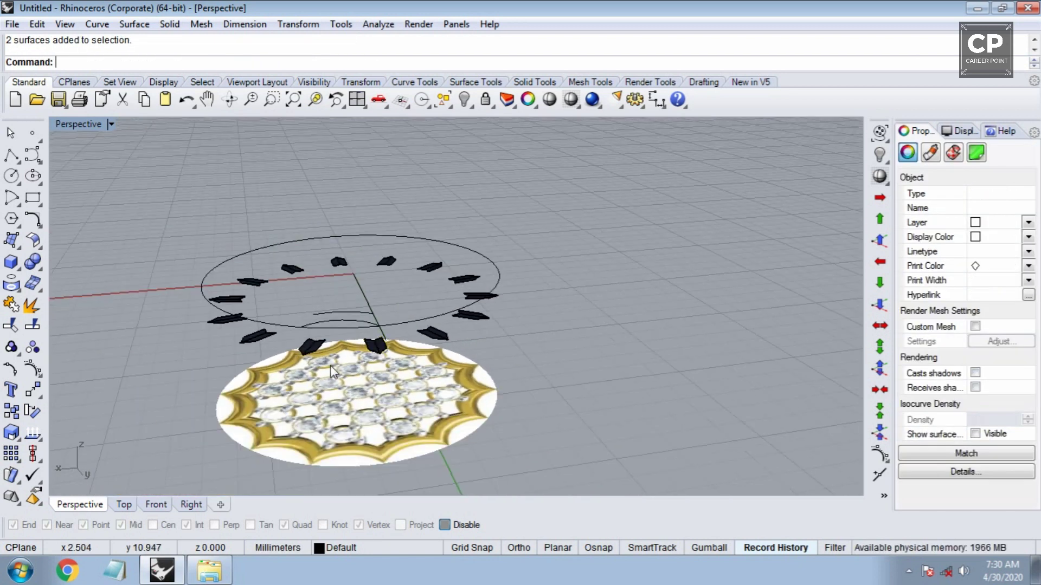
click(150, 380)
drag(149, 380, 482, 231)
scroll(363, 301, up, 3)
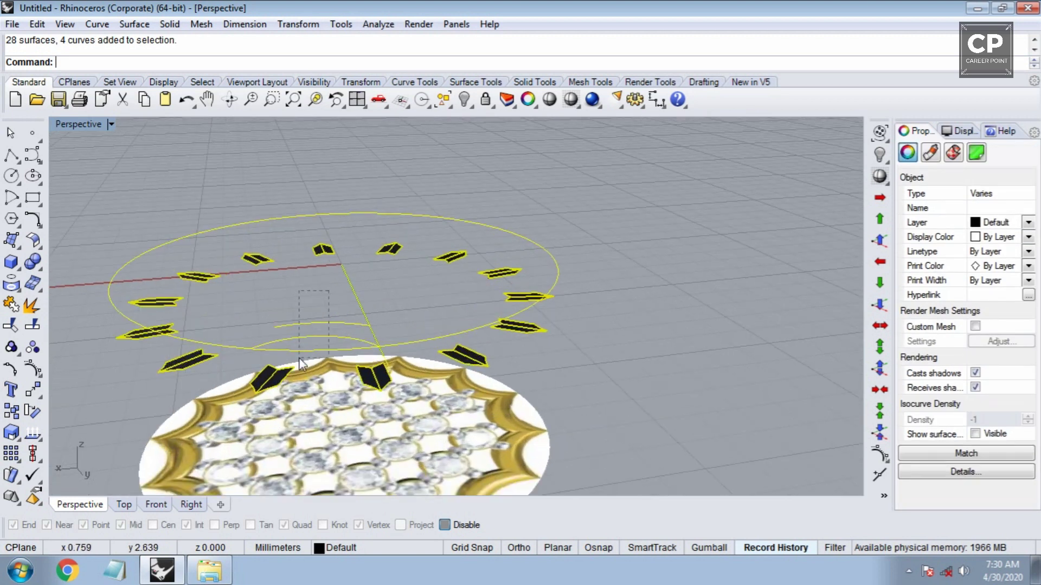
ctrl+drag(298, 358, 298, 359)
ctrl+click(356, 299)
shift+click(285, 373)
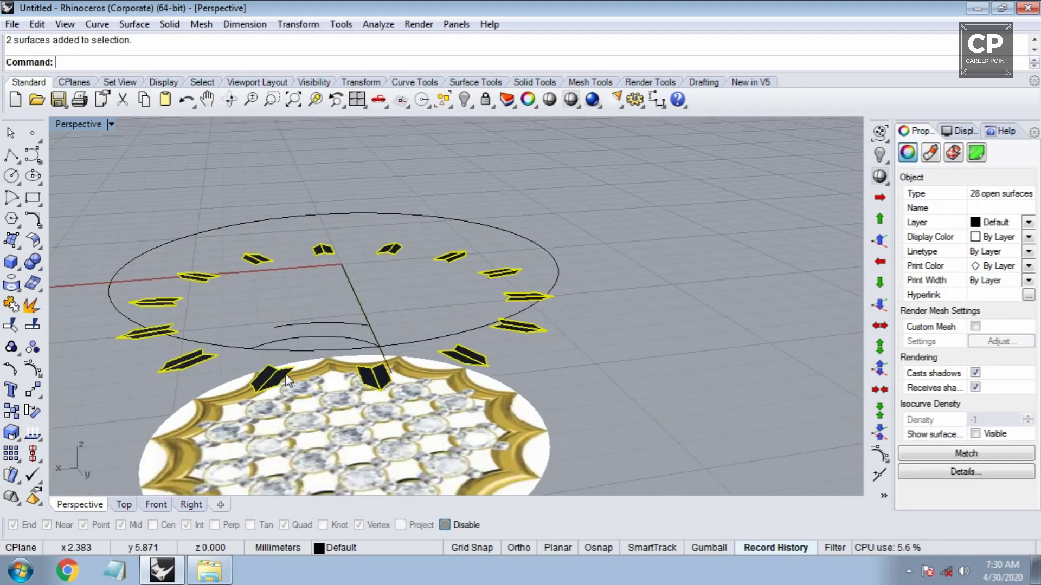
key(ctrl+g)
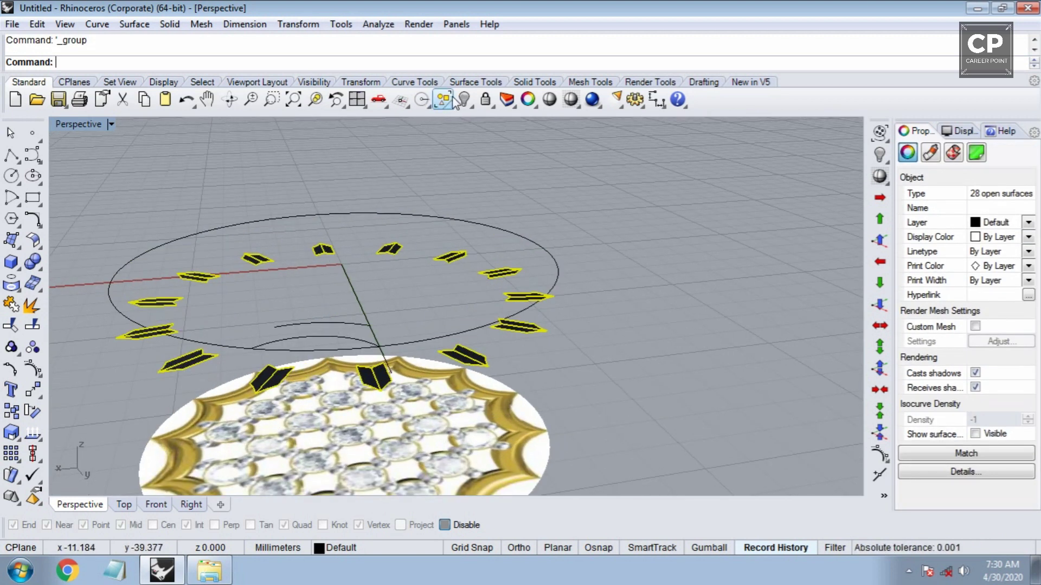
right_click(463, 100)
mouse_move(404, 293)
right_down()
mouse_move(408, 365)
mouse_move(365, 353)
mouse_move(738, 342)
right_up()
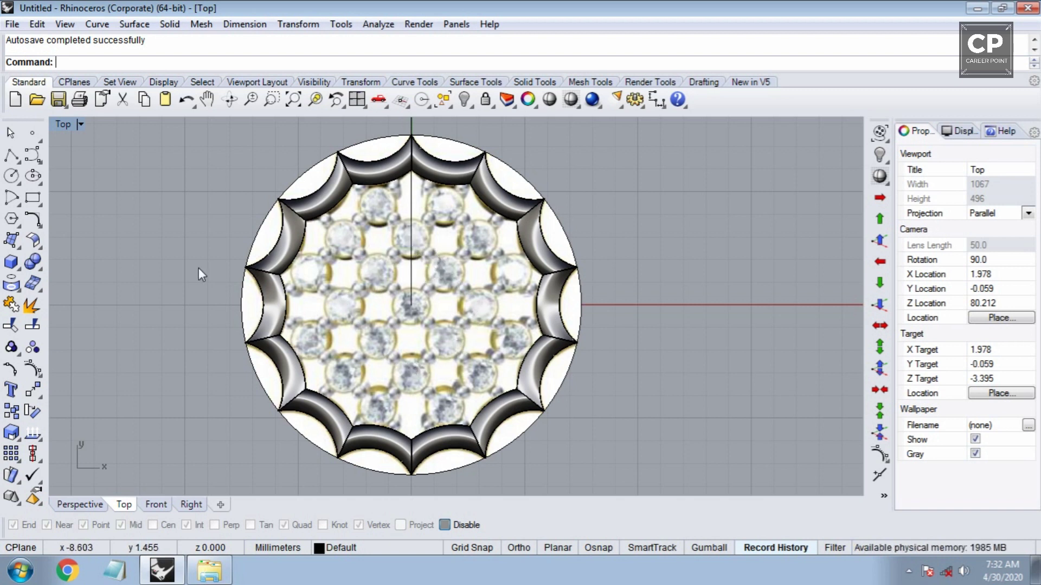
Draw a 1.69 diameter circle at the origin outlining the centre stone
click(11, 176)
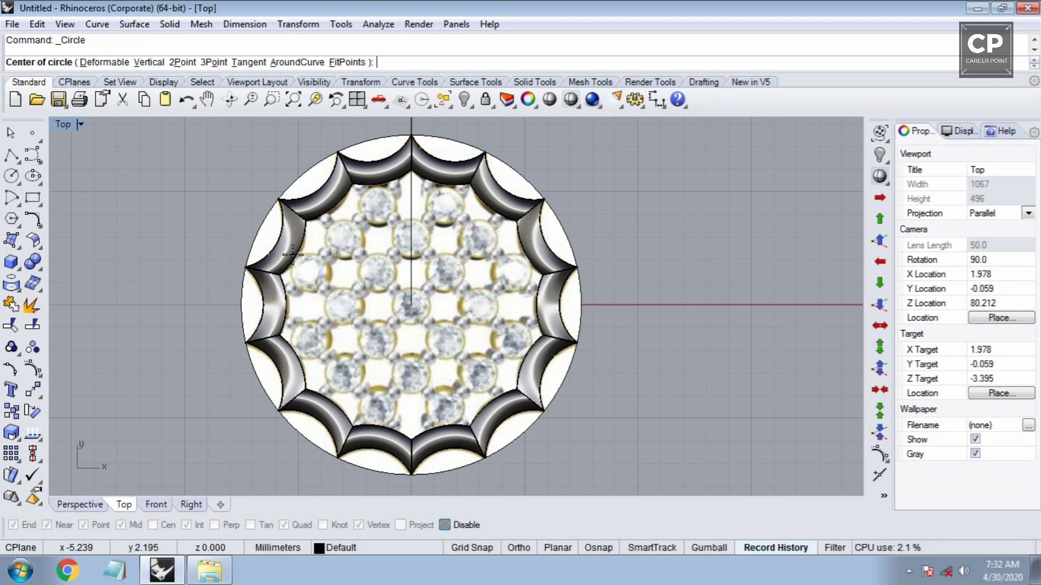
text(0)
click(411, 305)
scroll(412, 304, up, 2)
scroll(412, 303, up, 3)
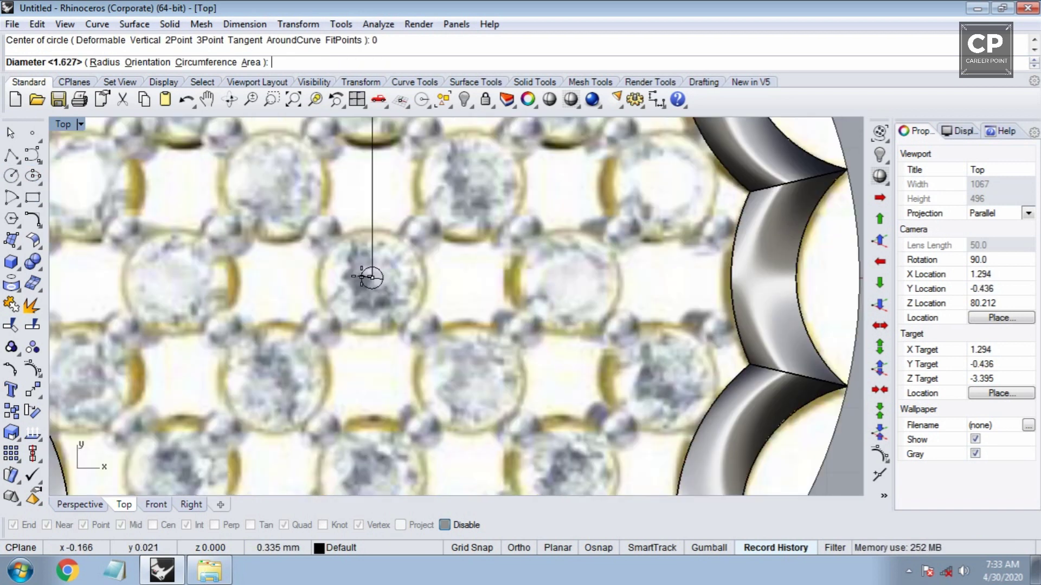
click(319, 260)
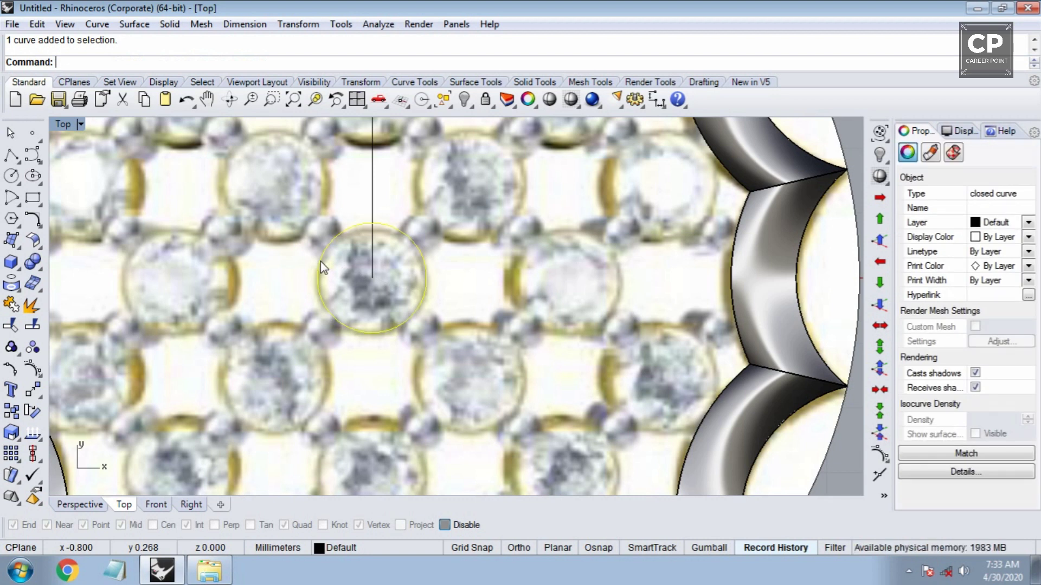
scroll(320, 260, down, 5)
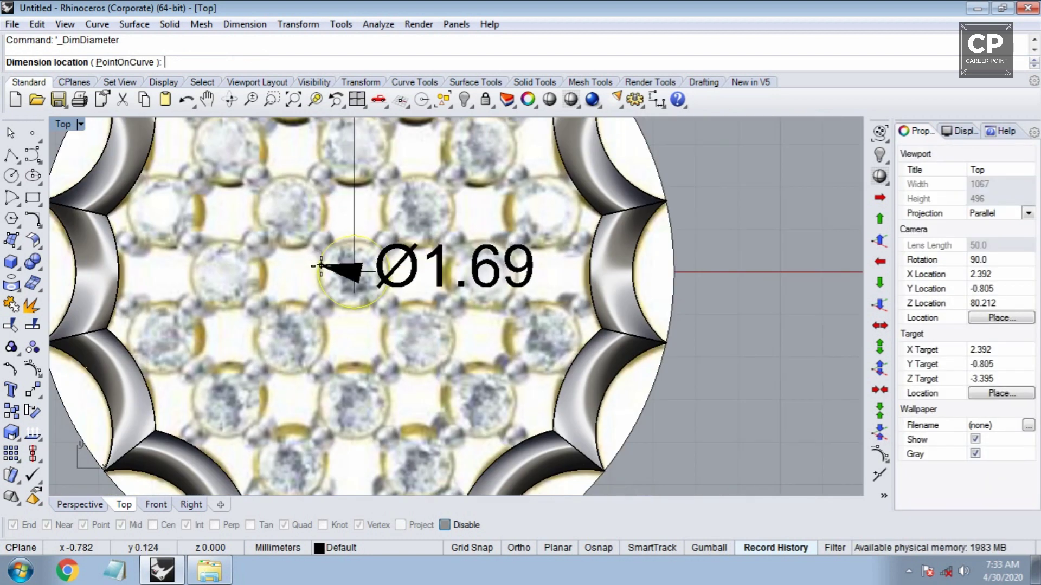
scroll(341, 217, up, 6)
key(Escape)
Offset the circle 0.5 toward its inside
key(ctrl+shift+o)
text(.5)
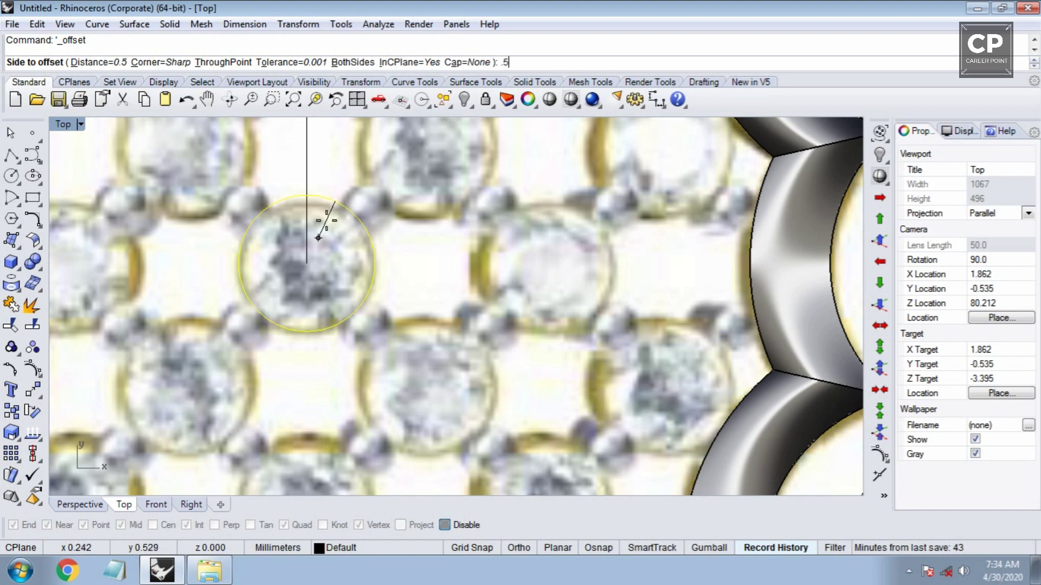
key(Return)
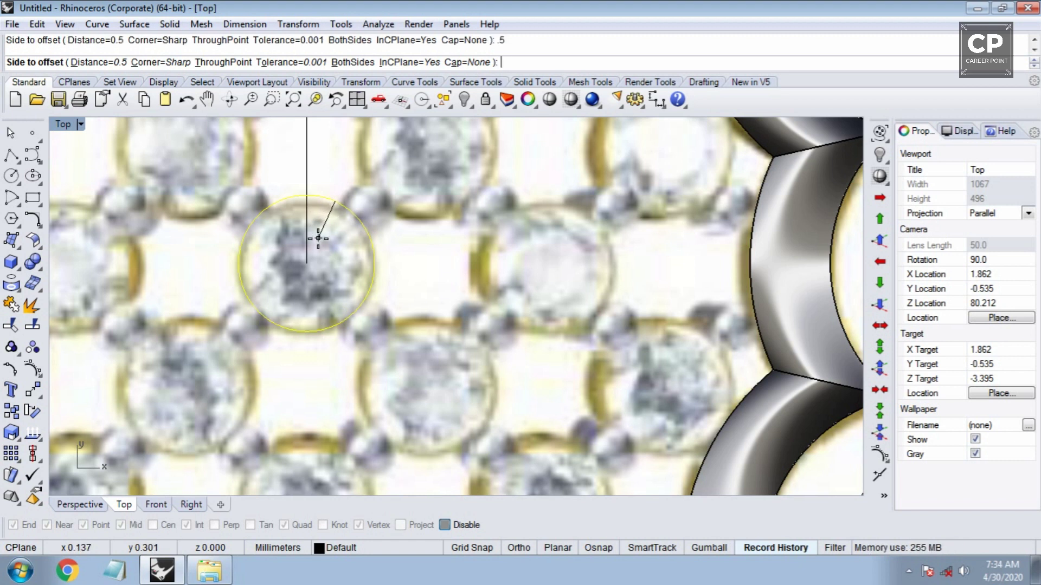
click(318, 239)
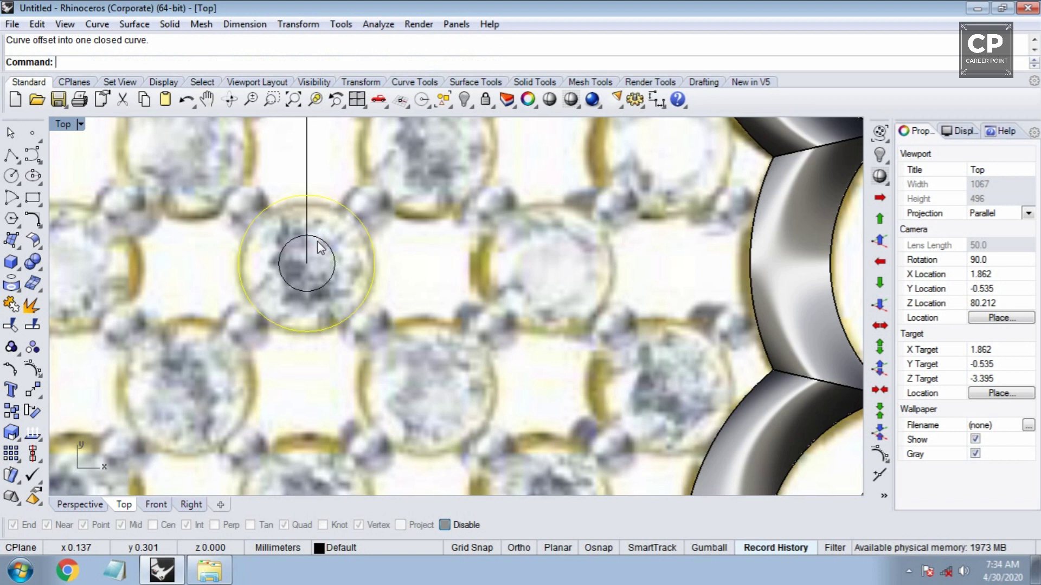
right_drag(325, 244, 382, 257)
Draw a 0.65 circle at the origin and copy it straight up above the stone
click(11, 175)
text(0)
key(Return)
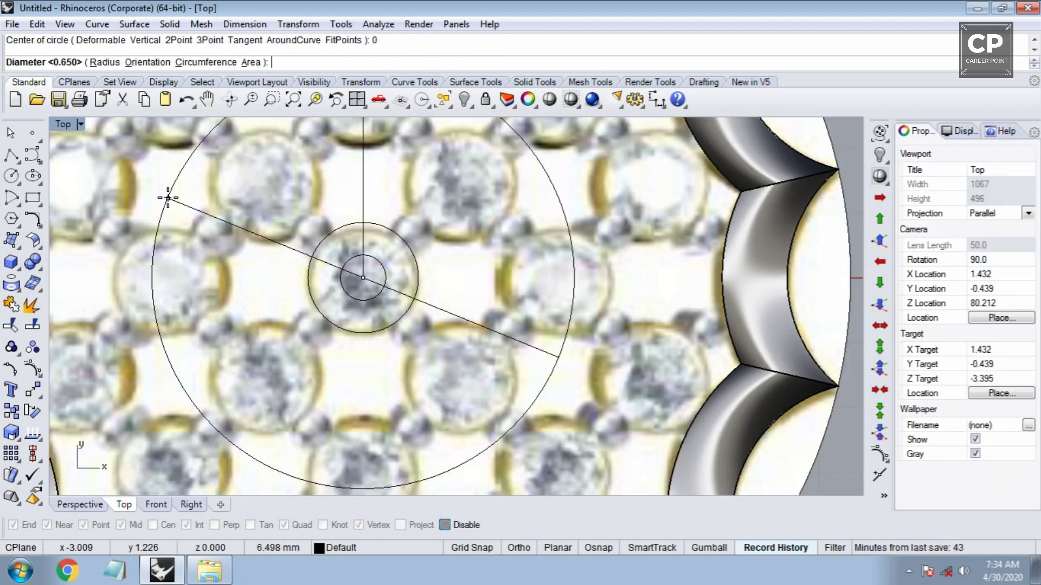
key(Return)
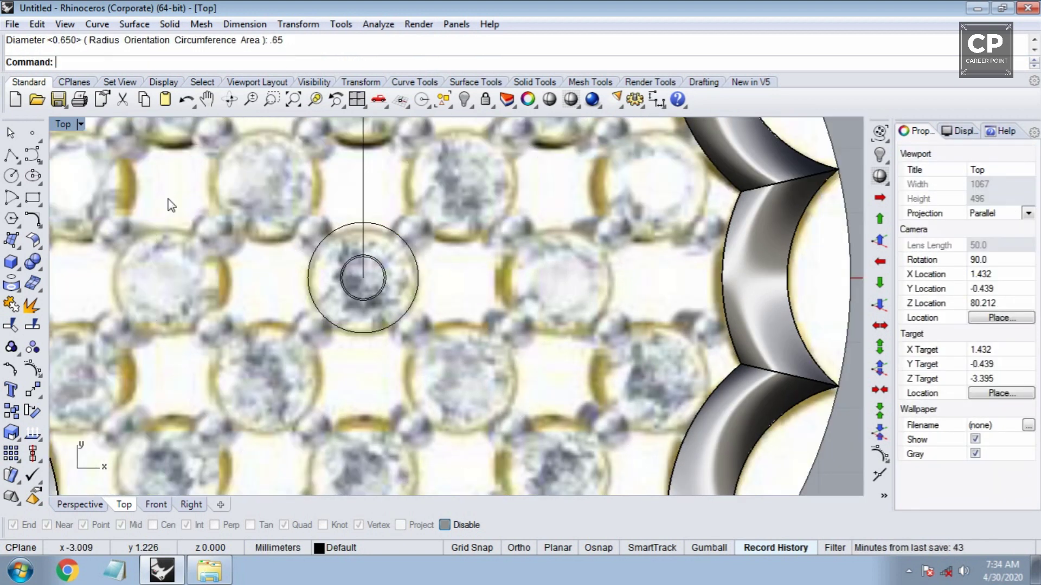
scroll(358, 263, up, 3)
click(336, 260)
scroll(336, 259, down, 3)
drag(335, 259, 334, 157)
click(428, 236)
Select the outer and inner circles and switch to the perspective view
drag(383, 293, 372, 304)
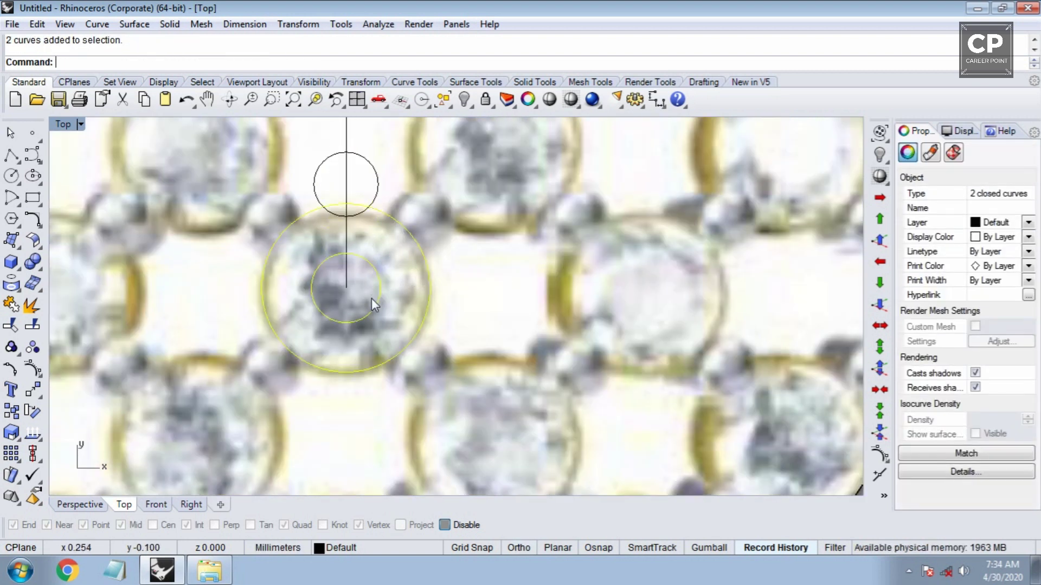
key(ctrl+F4)
click(163, 27)
mouse_move(223, 294)
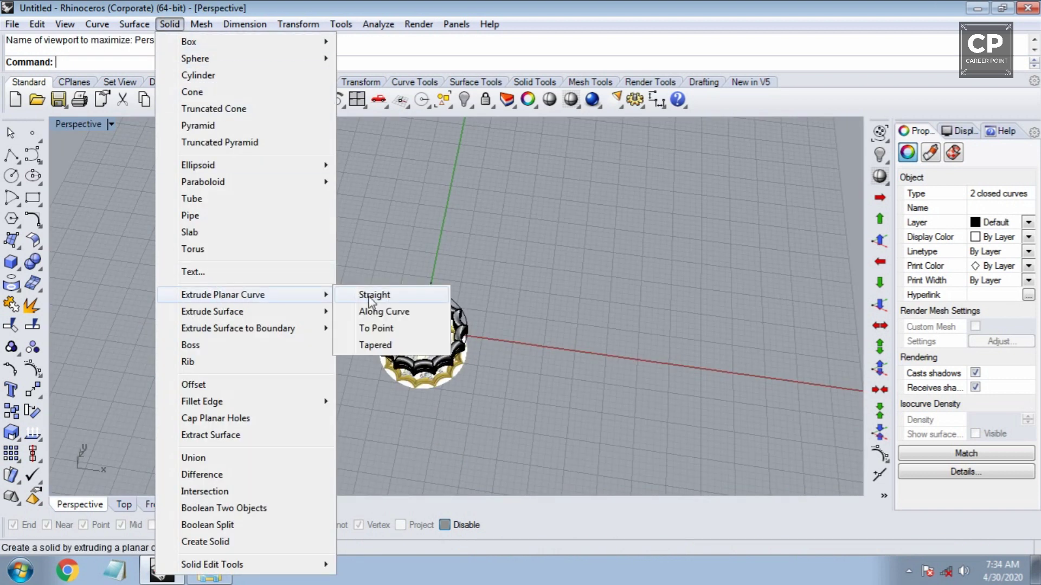
Extrude the two circles straight into a tube and delete the leftover curves
click(371, 297)
text(-1.4)
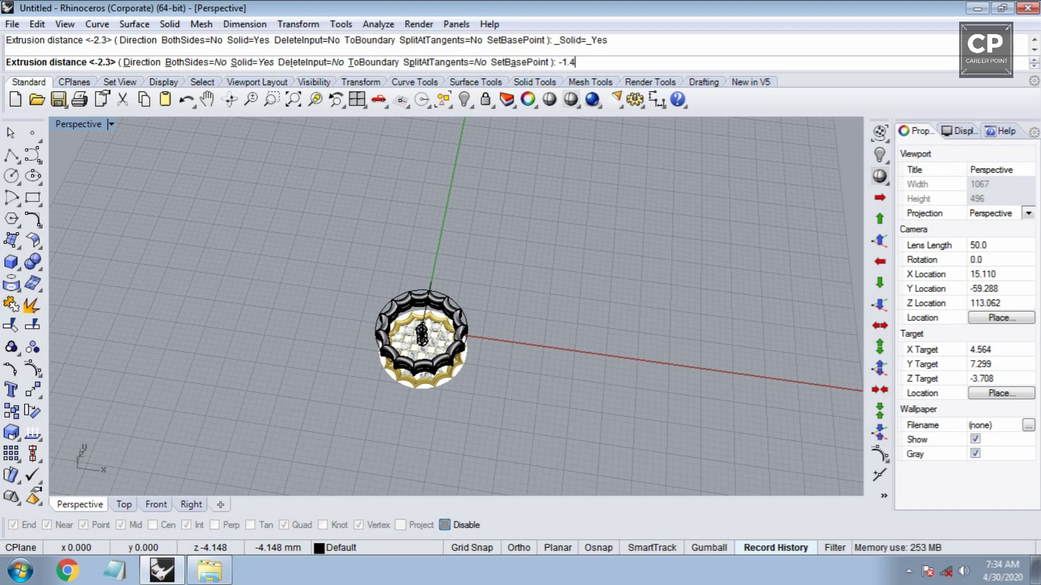
key(Return)
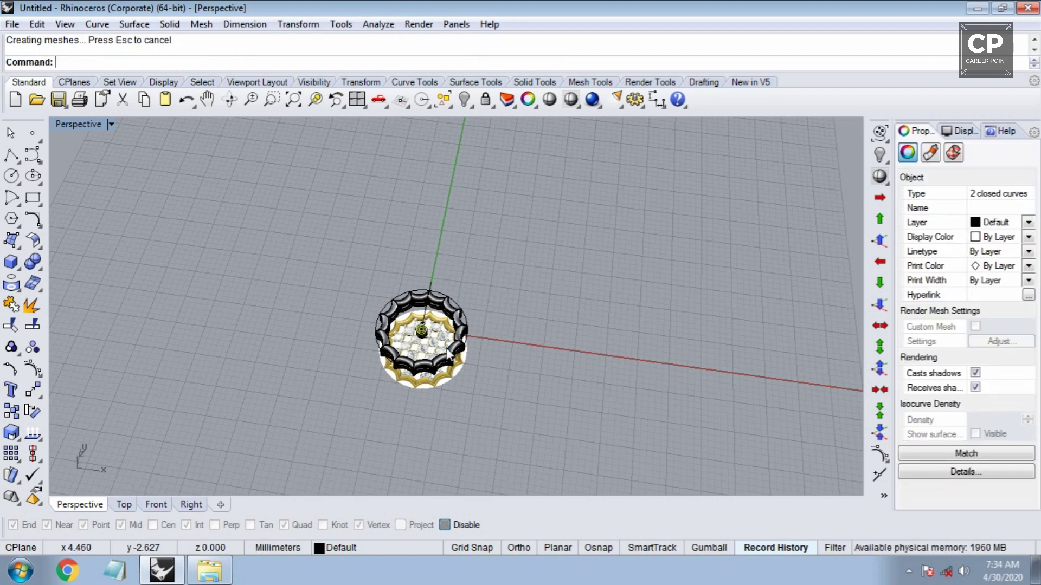
scroll(408, 318, up, 5)
scroll(408, 319, up, 2)
scroll(386, 261, up, 2)
scroll(390, 270, up, 2)
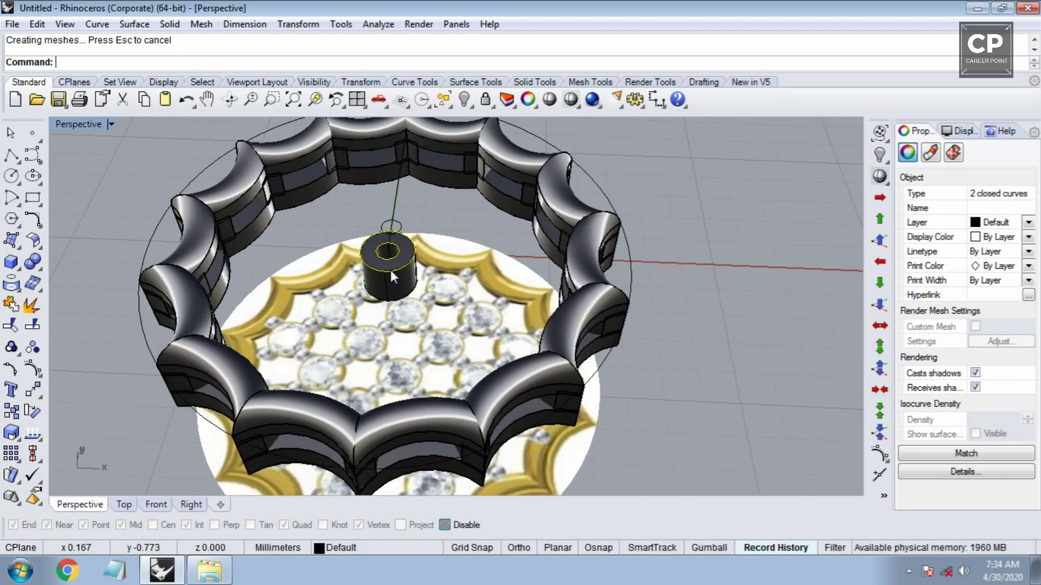
key(Delete)
Raise the small circle by 1.2 in the Front view
scroll(401, 222, up, 4)
click(407, 223)
scroll(404, 233, down, 3)
key(Escape)
click(404, 240)
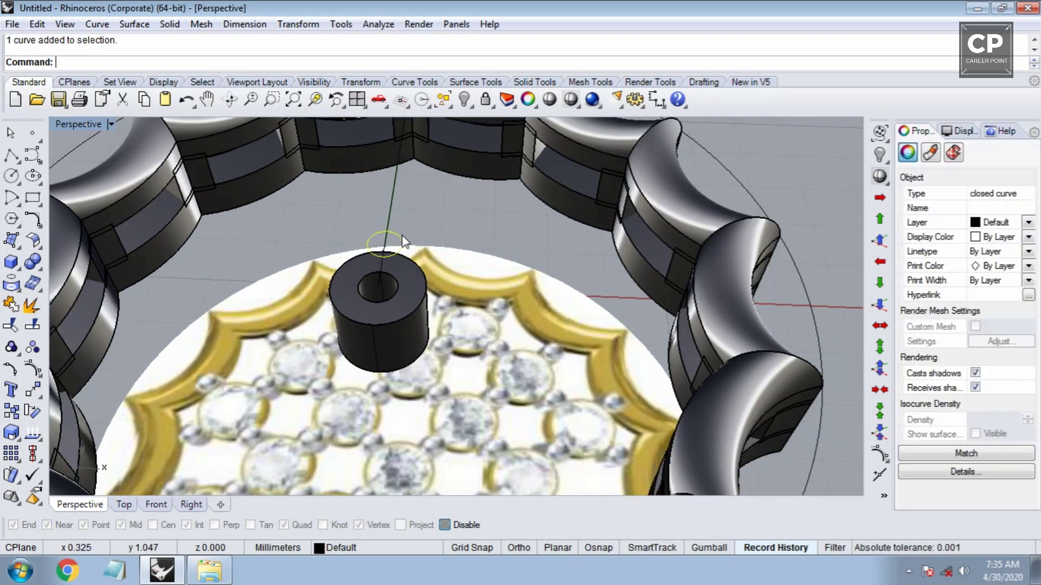
key(ctrl+F2)
scroll(392, 262, down, 2)
key(m)
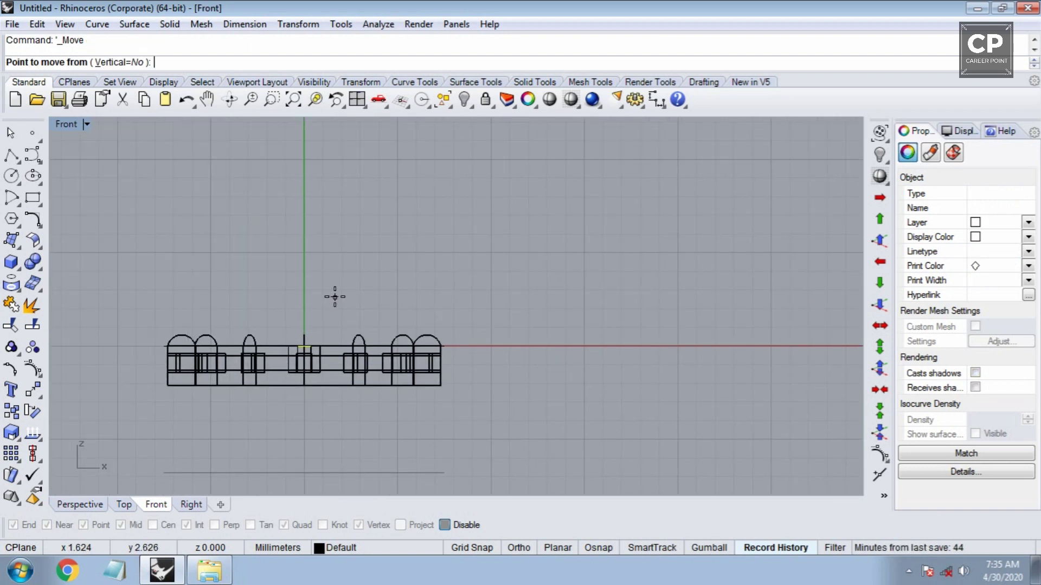
click(334, 297)
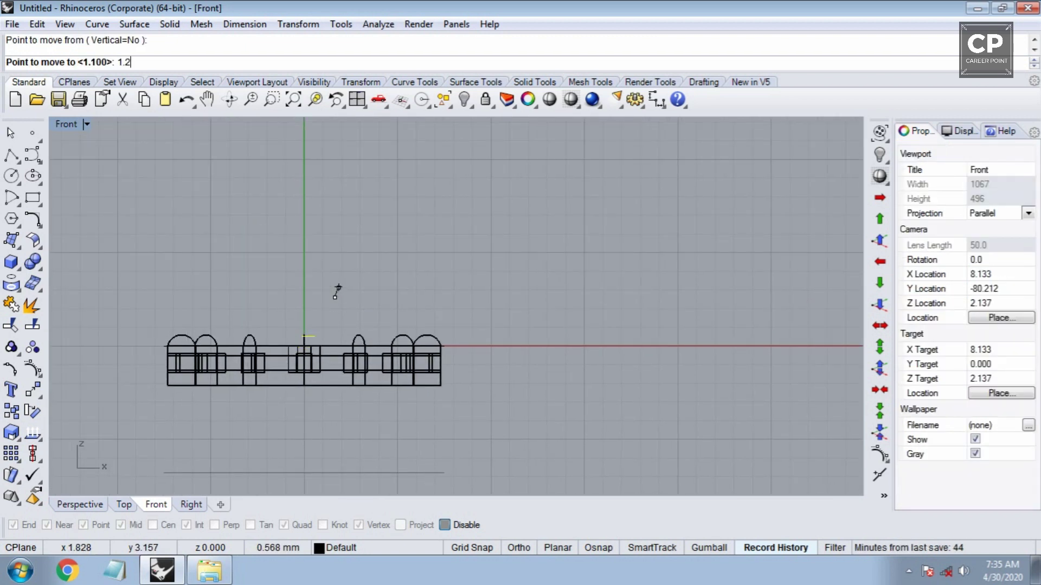
key(Return)
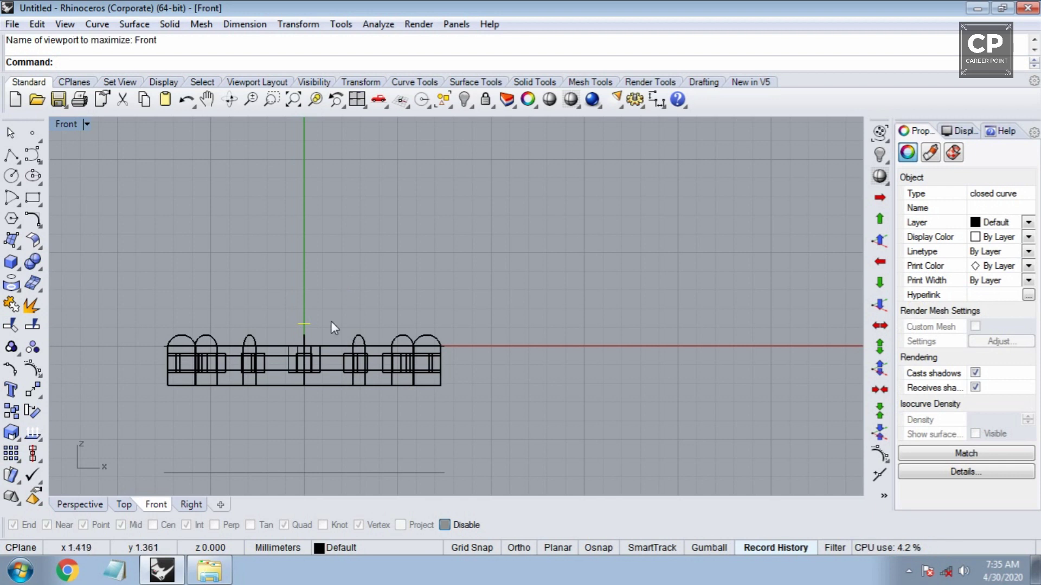
Extrude the small circle straight down to the tube's base as a solid pin
click(169, 24)
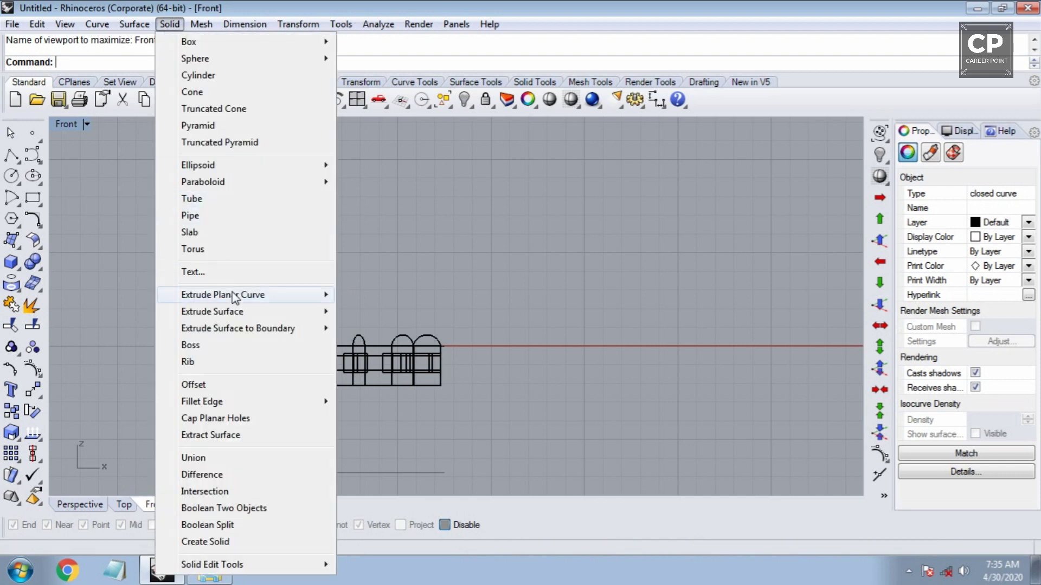
mouse_move(223, 294)
click(371, 295)
scroll(304, 303, up, 3)
scroll(294, 359, up, 5)
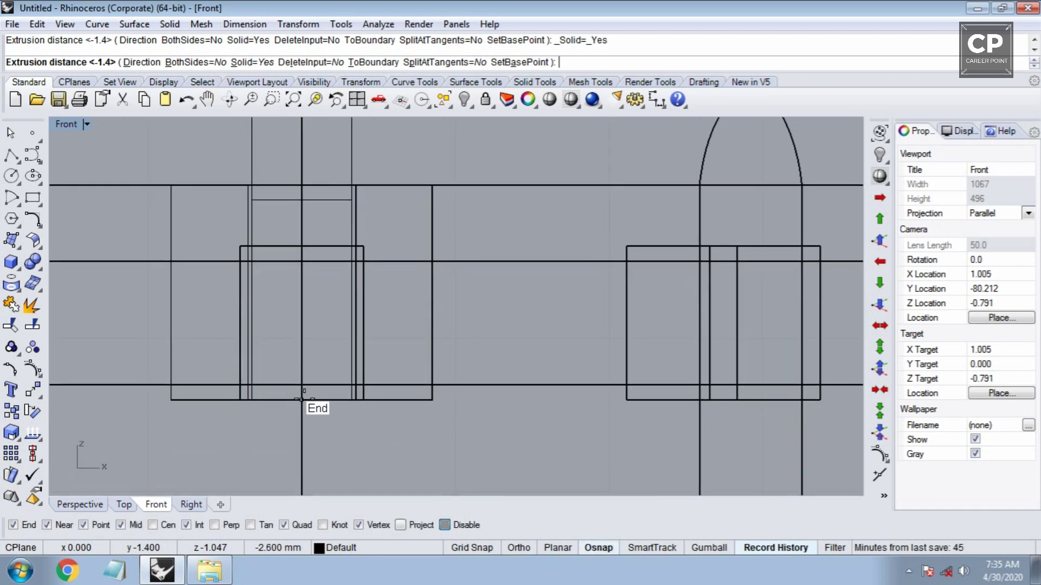
click(299, 400)
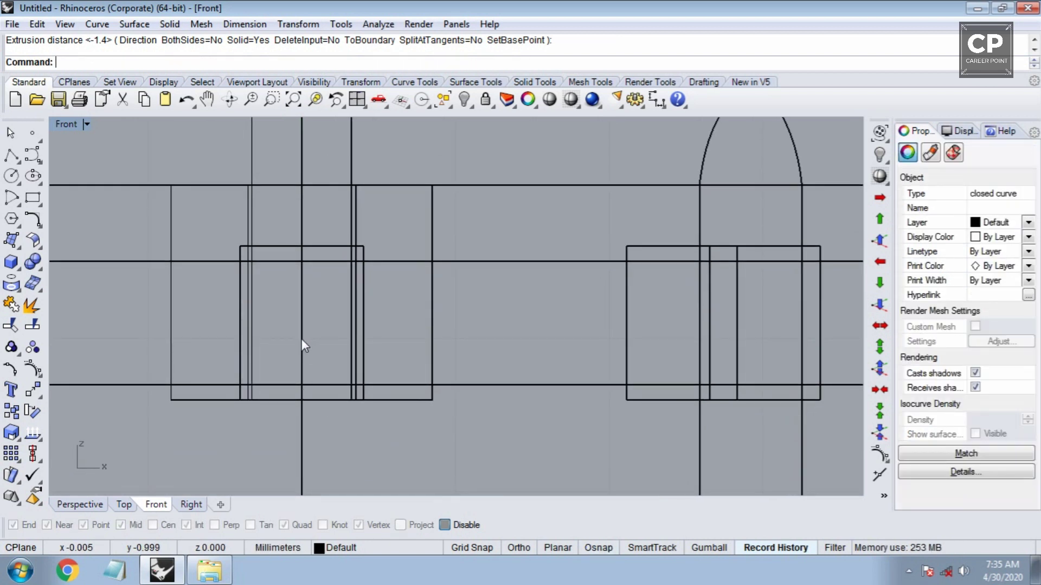
key(ctrl+F4)
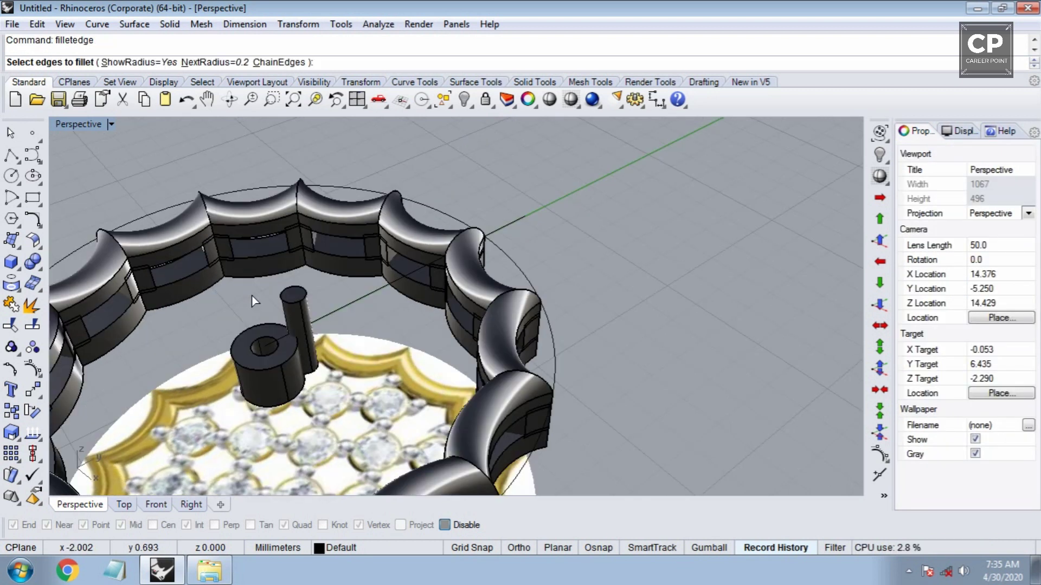
Round the pin's top edge with a 0.2 fillet
key(Return)
click(283, 297)
key(Return)
key(Return)
scroll(272, 331, up, 3)
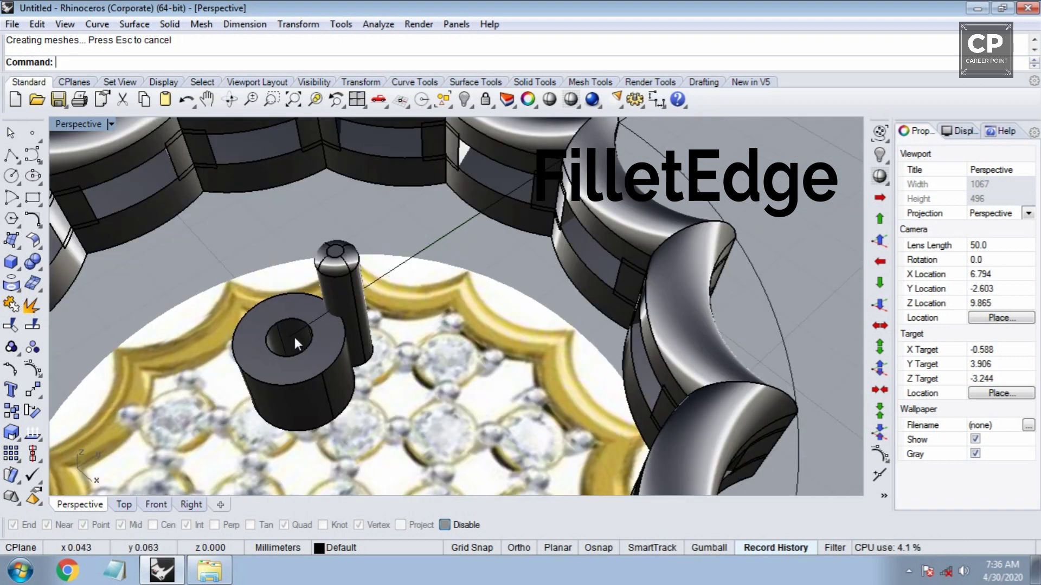
Chamfer the tube's inner hole edge by 0.4
text(cha)
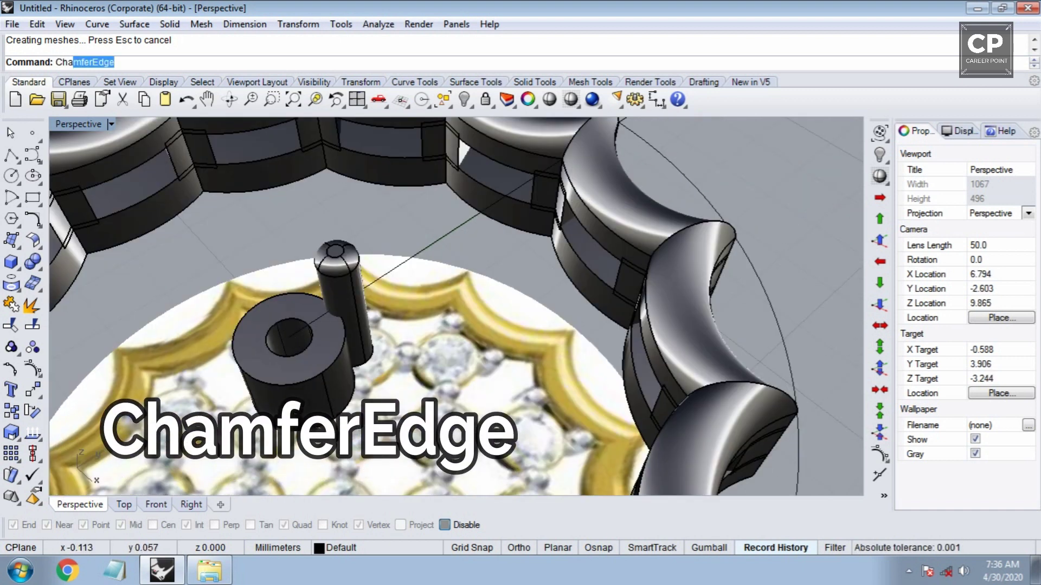
key(Return)
text(.4)
key(Return)
click(281, 327)
key(Return)
key(Return)
mouse_move(275, 330)
right_down()
mouse_move(347, 309)
mouse_move(402, 257)
right_up()
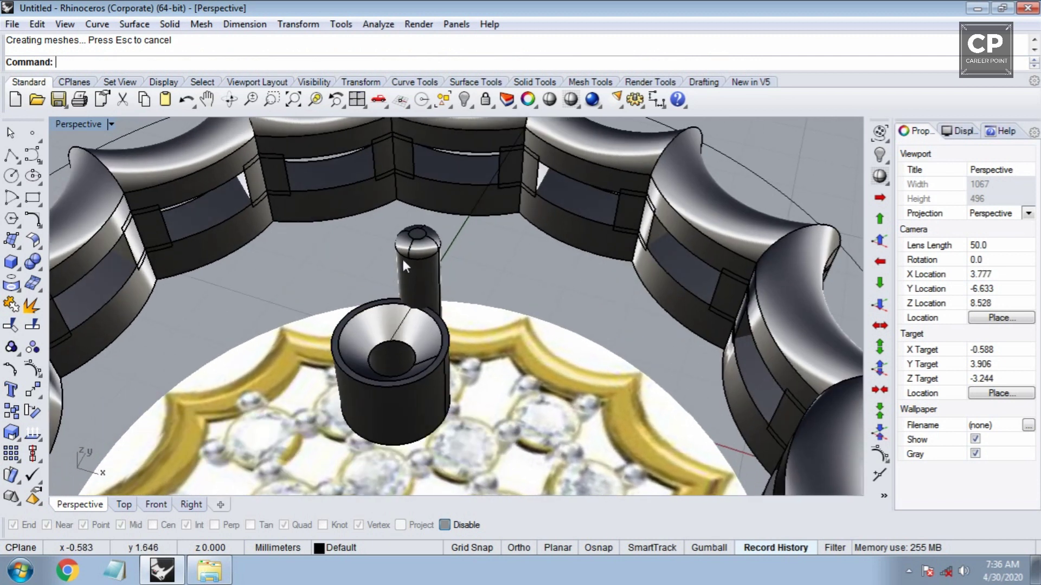
Polar-array the pin 4 times around the origin
click(402, 260)
text(arraypolar)
key(Return)
text(0)
key(Return)
text(4)
key(Return)
key(Return)
key(Return)
Group the four prongs together with the centre tube
click(385, 259)
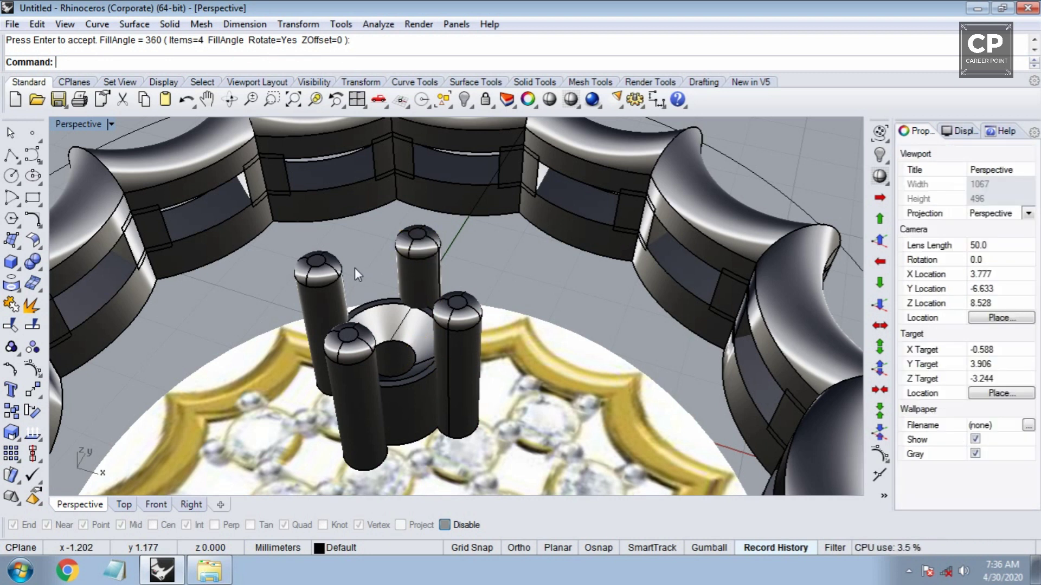
click(319, 271)
shift+click(418, 255)
shift+click(460, 333)
shift+click(353, 349)
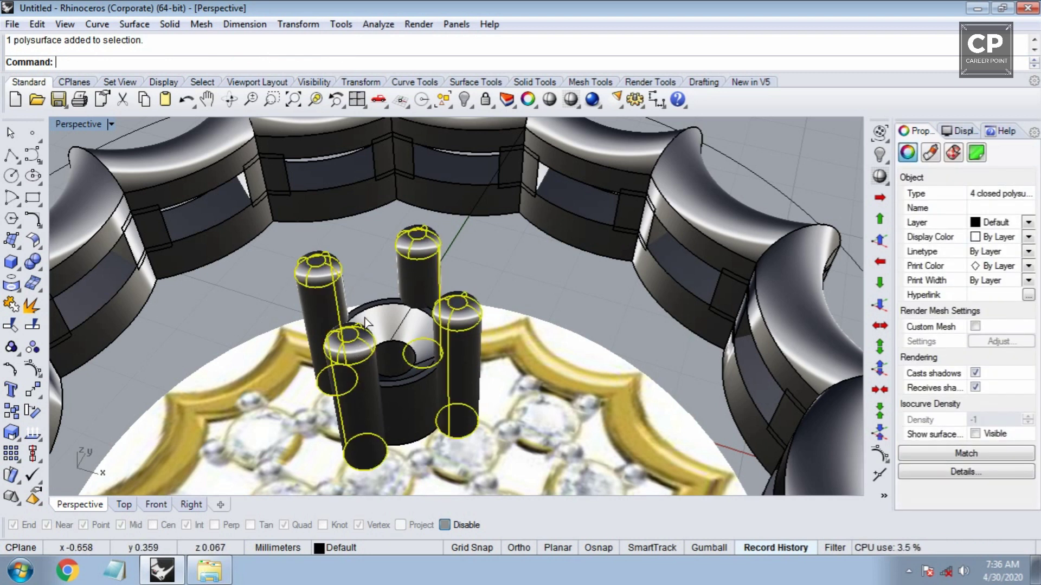
shift+click(364, 323)
key(ctrl+g)
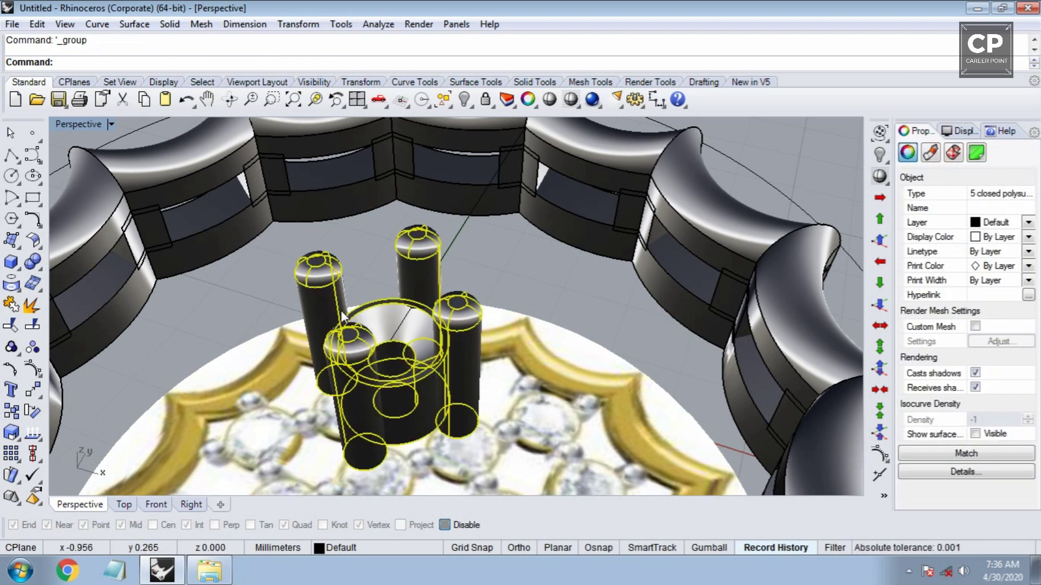
click(363, 266)
scroll(363, 272, down, 3)
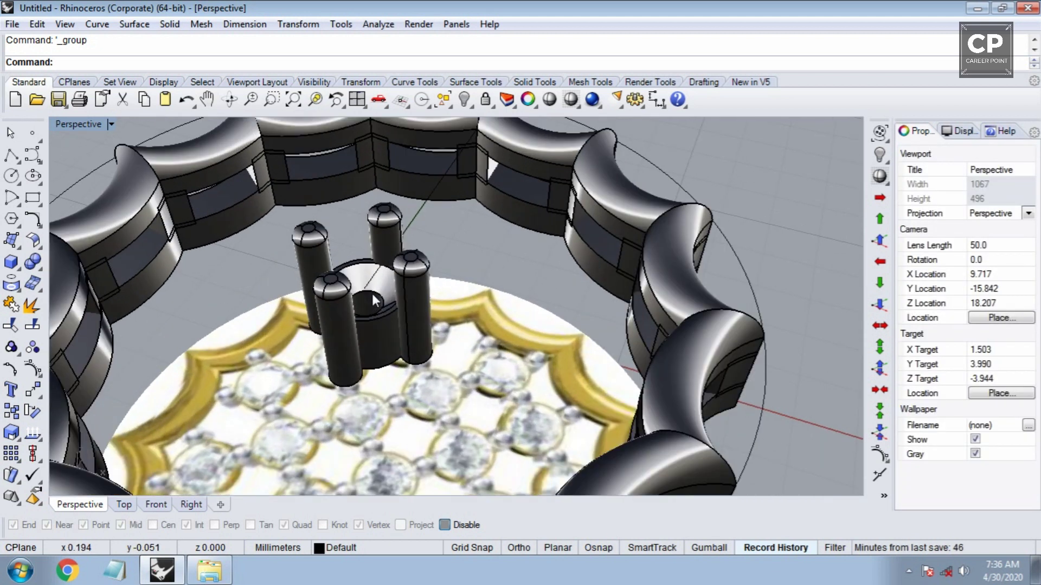
Import the diamond sizes file
text(import)
key(Return)
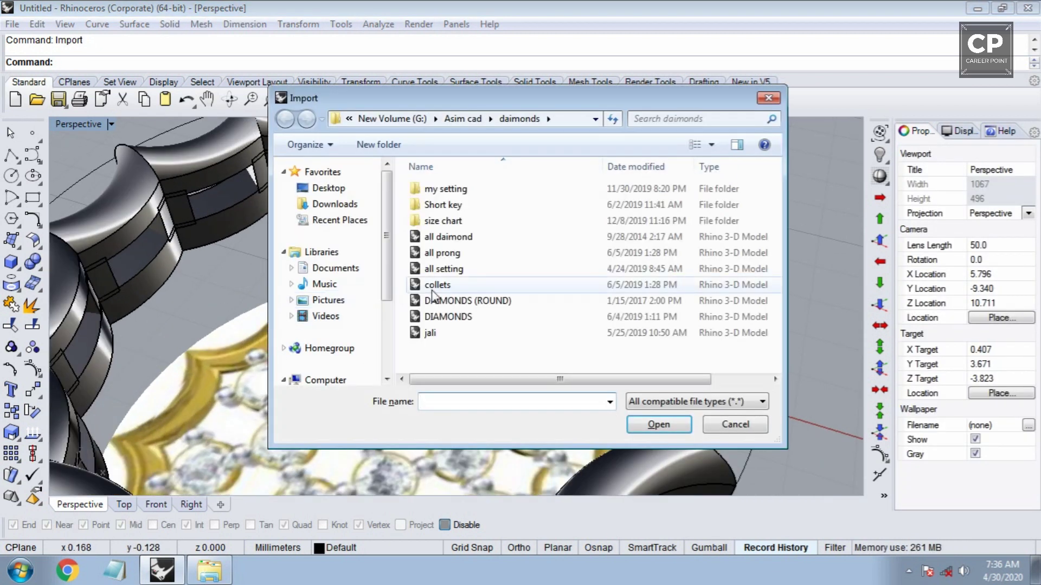
key(Escape)
scroll(362, 290, down, 3)
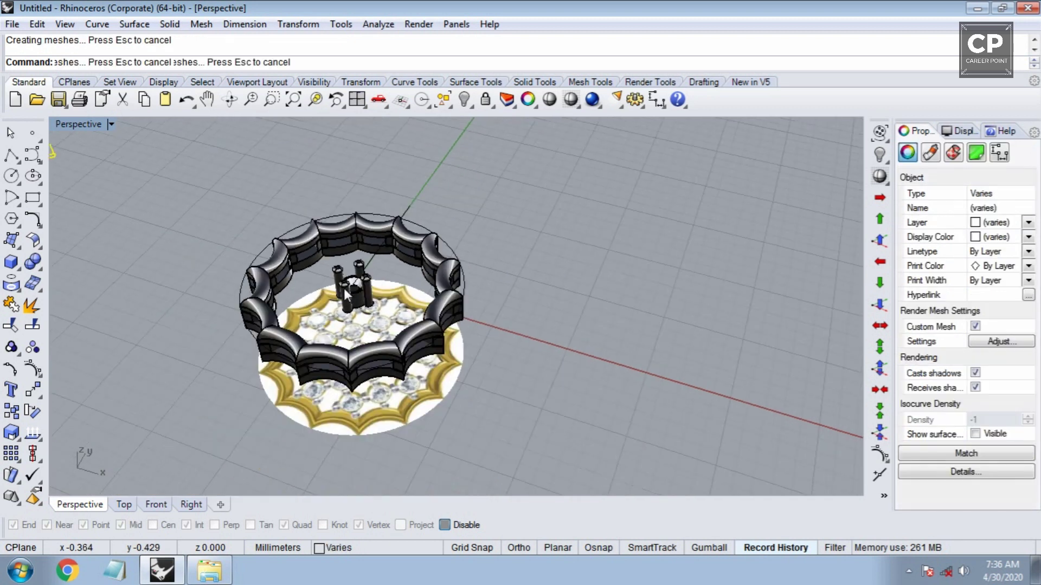
Delete every imported gem and label except the Ø1.70 stone in the Top view
key(ctrl+F1)
scroll(340, 284, down, 5)
scroll(344, 293, down, 5)
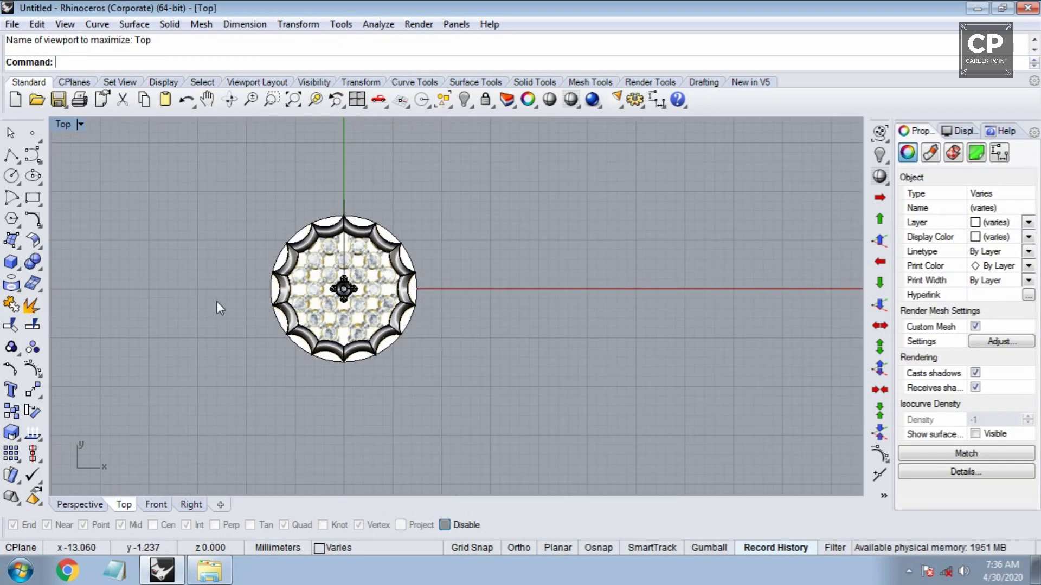
right_drag(85, 337, 475, 338)
scroll(410, 338, up, 5)
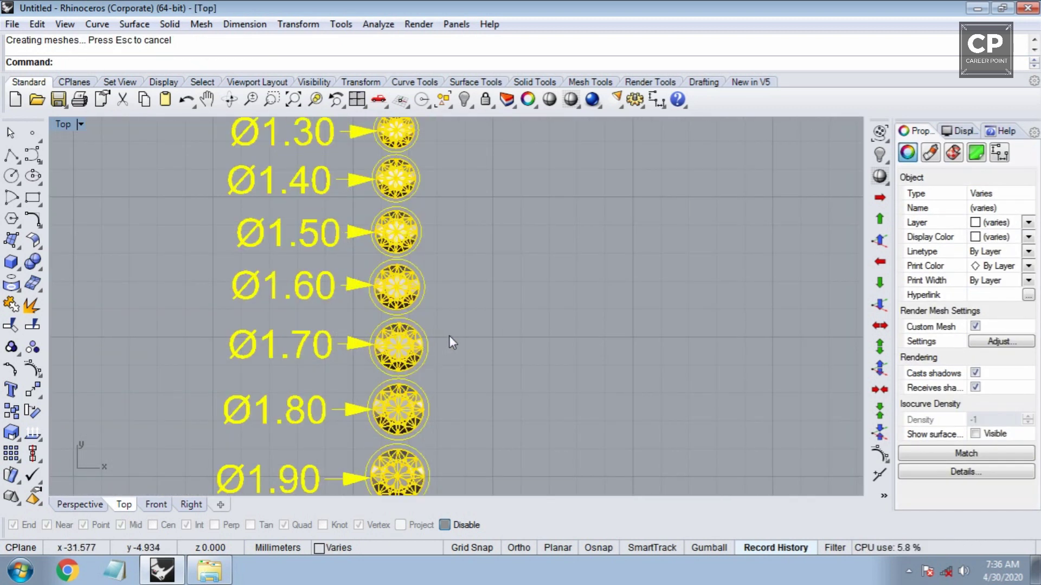
ctrl+drag(462, 327, 346, 354)
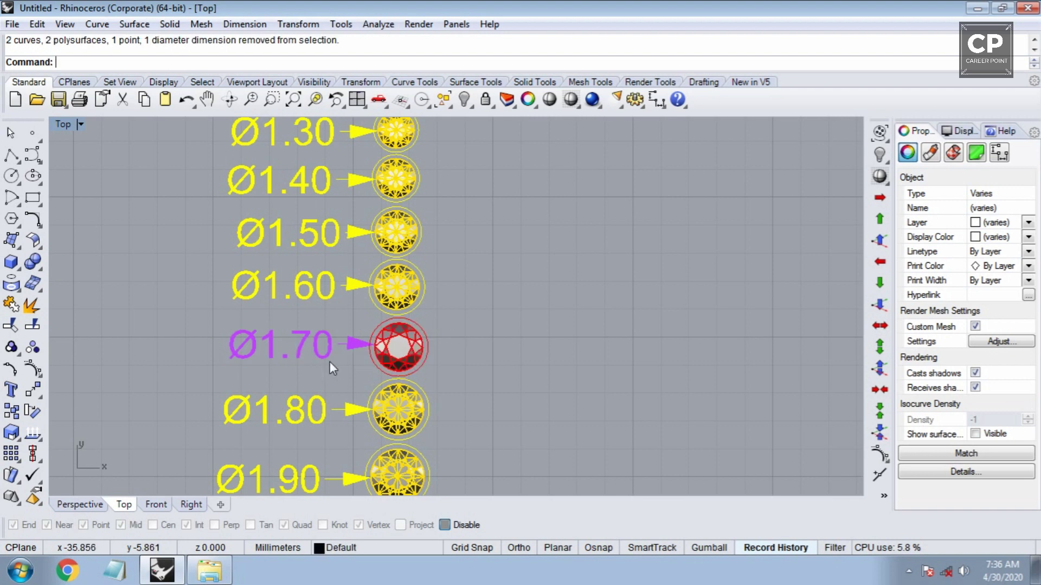
key(Delete)
Copy the Ø1.70 gem into the four-prong setting
scroll(410, 341, up, 2)
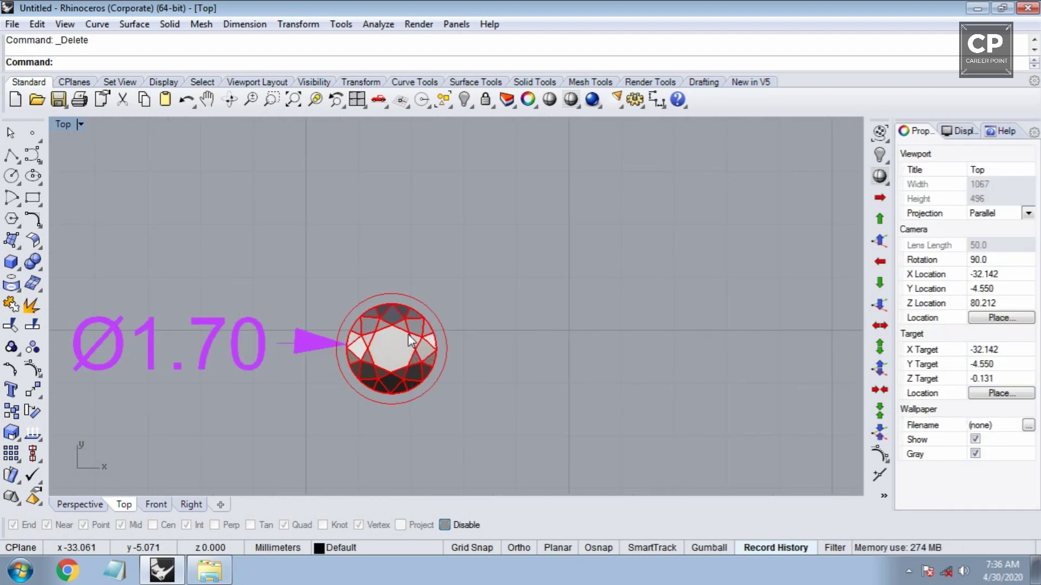
click(419, 320)
text(c)
key(Return)
scroll(458, 352, up, 3)
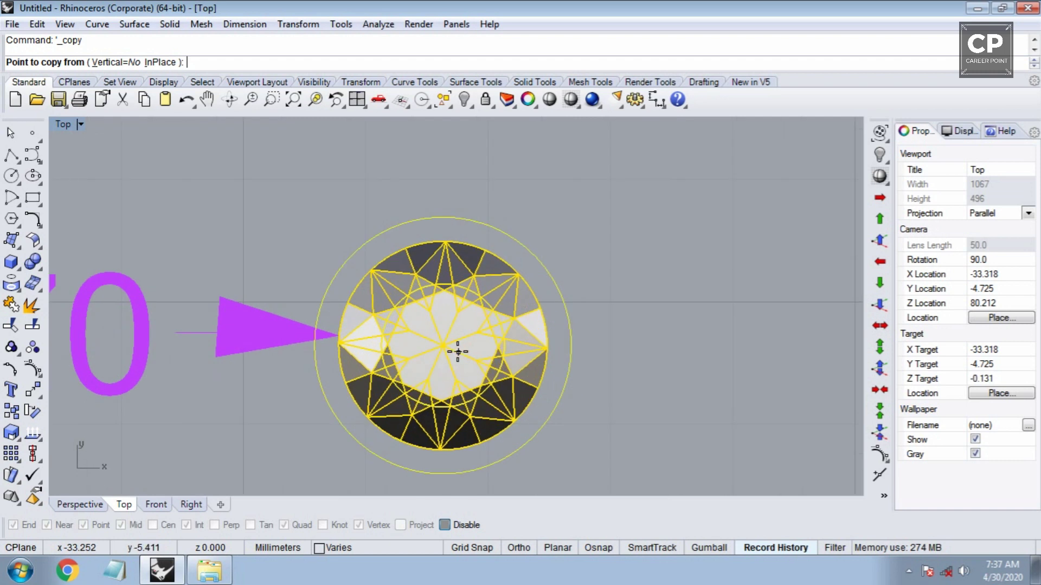
scroll(457, 351, up, 1)
click(444, 342)
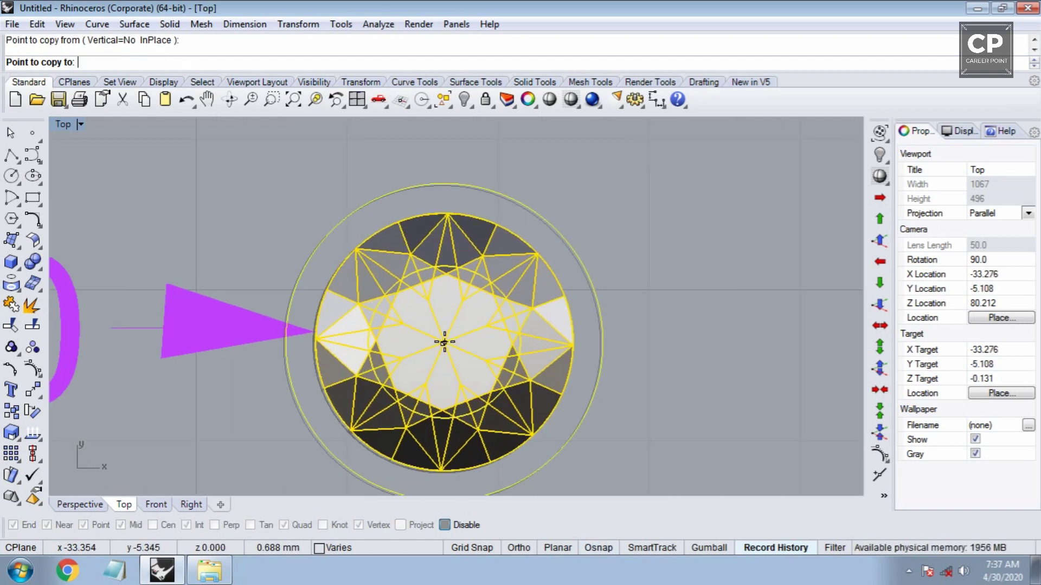
click(443, 342)
scroll(443, 347, down, 2)
scroll(443, 350, down, 1)
key(Return)
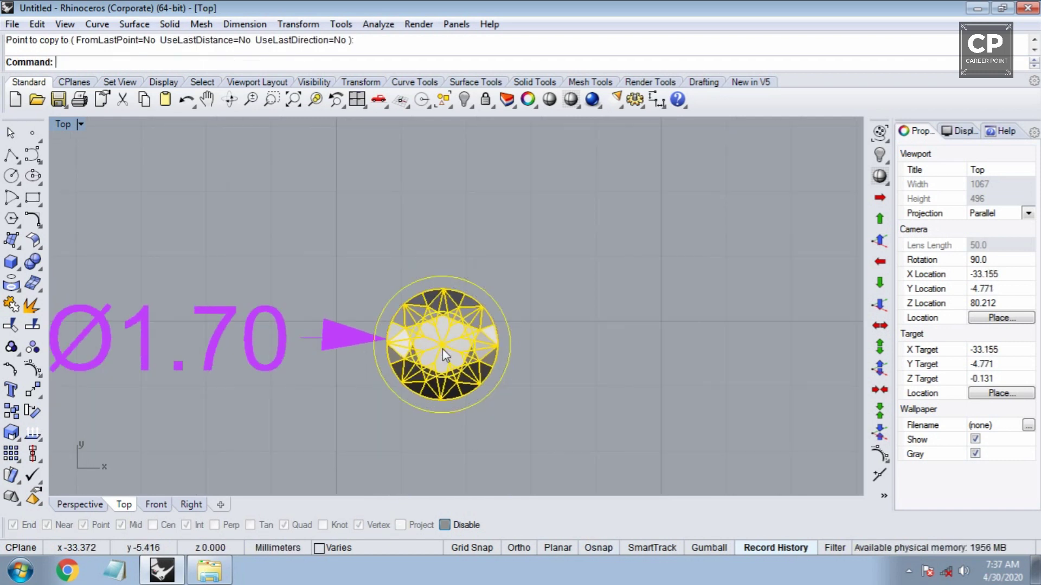
key(ctrl+F4)
Ungroup the copied gem and delete its leftover curves
scroll(510, 280, up, 5)
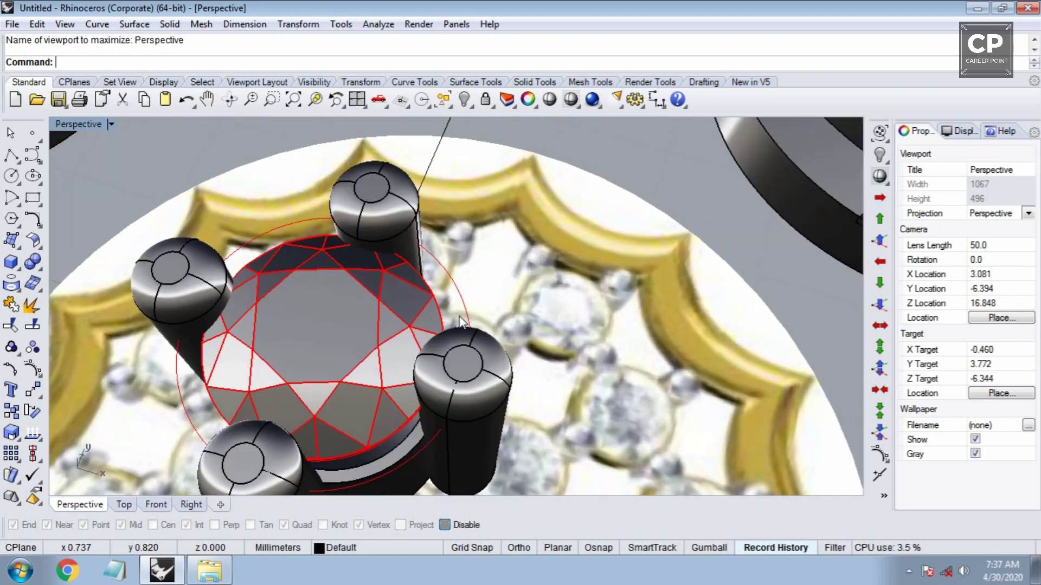
scroll(360, 247, up, 3)
click(360, 247)
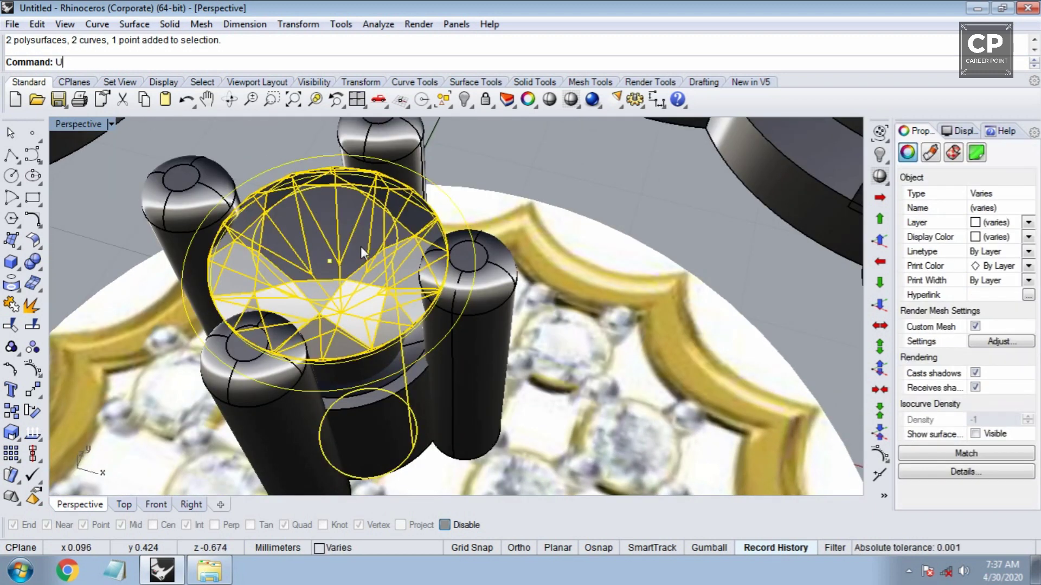
key(Return)
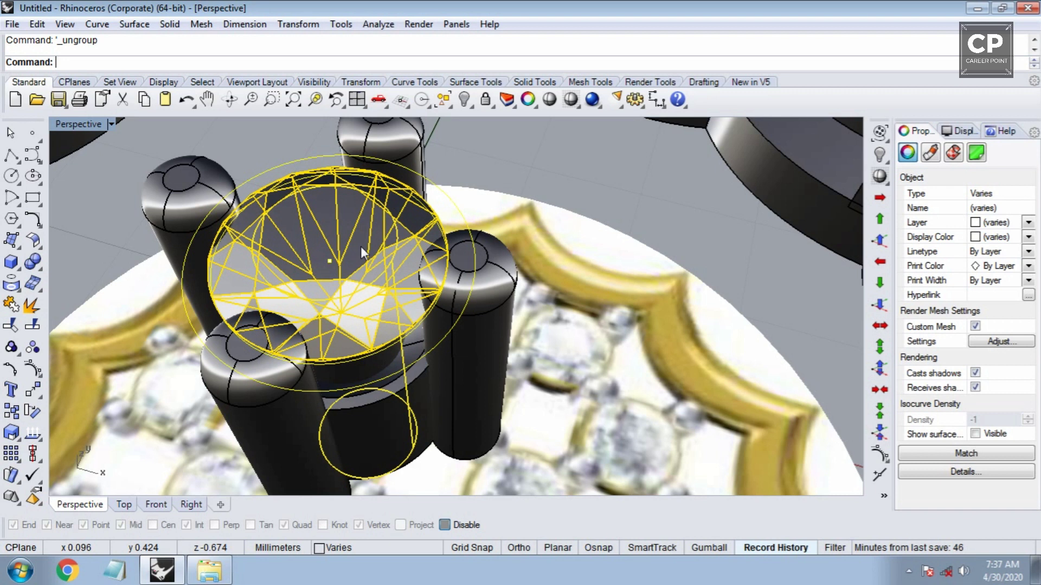
ctrl+click(315, 205)
key(Delete)
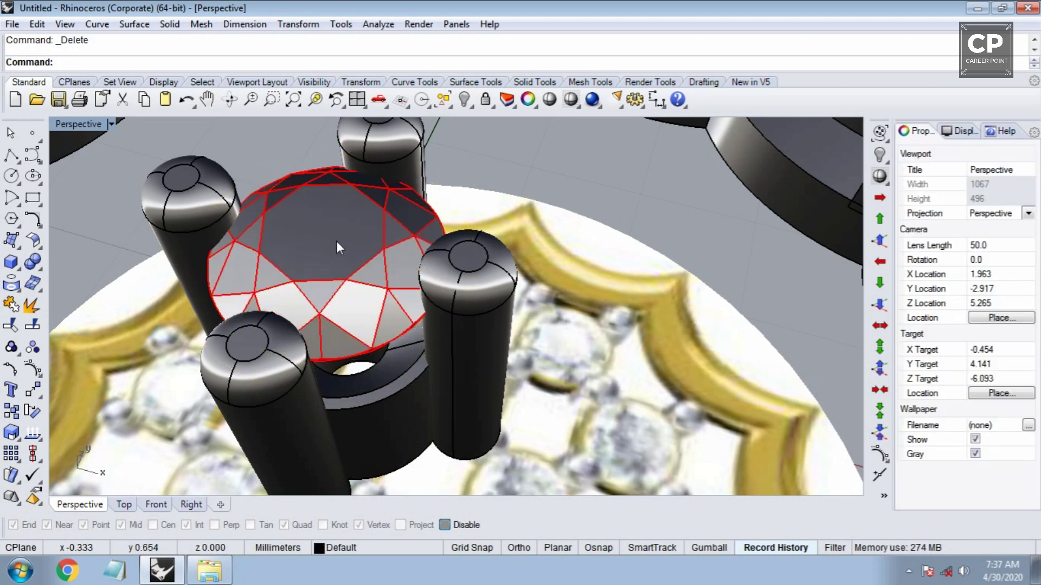
click(337, 241)
key(Escape)
Lower the diamond between the prongs and rotate the prongs 45° about its centre
click(417, 255)
scroll(466, 310, down, 5)
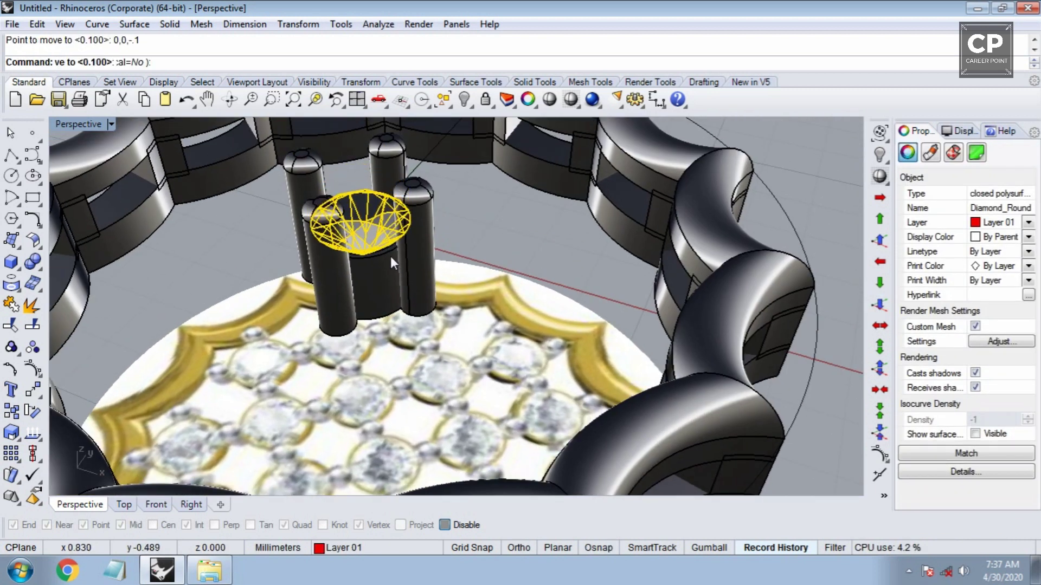
drag(415, 297, 375, 240)
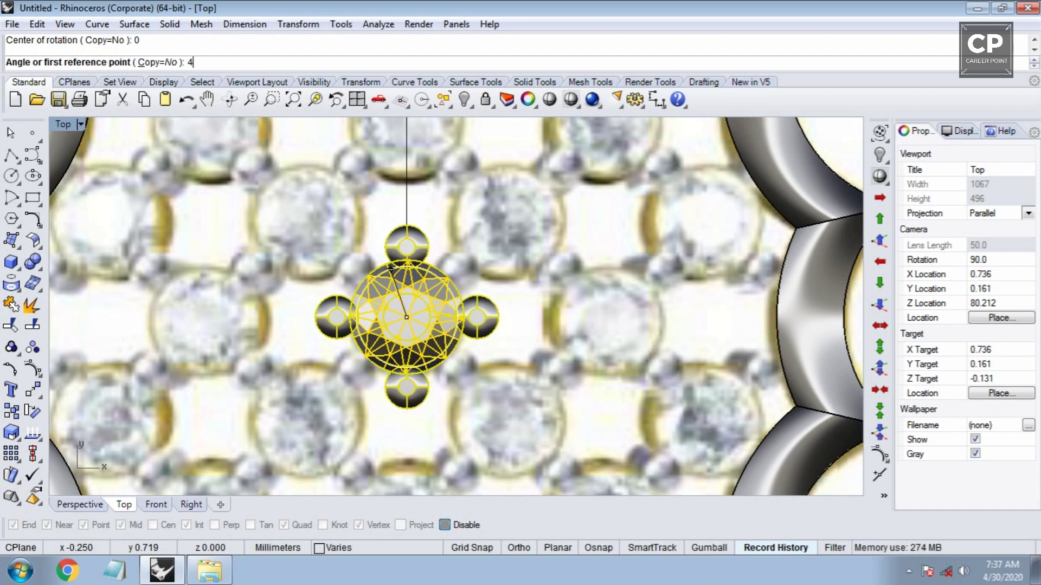
text(5)
key(Return)
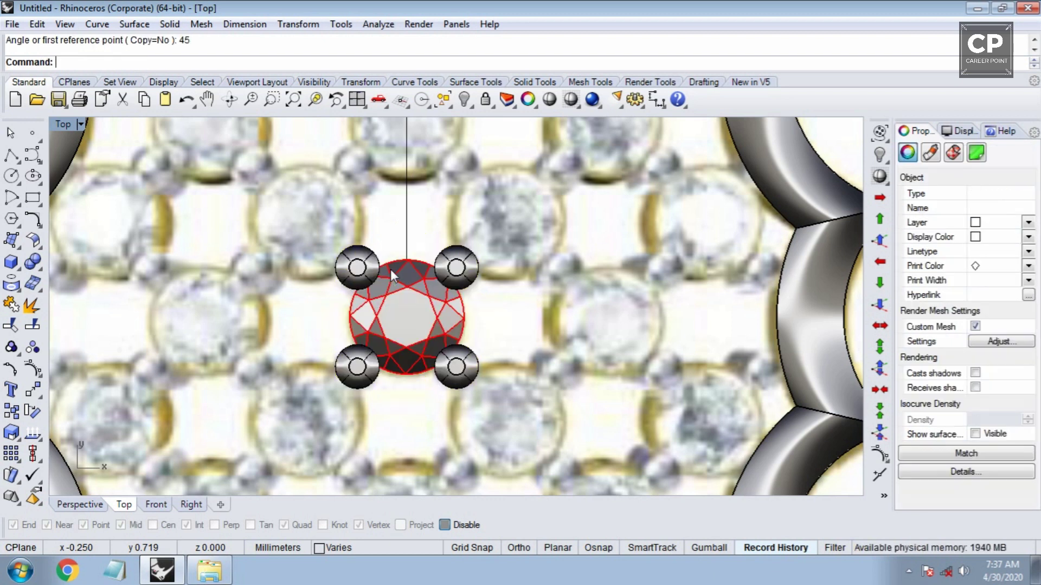
key(ctrl+a)
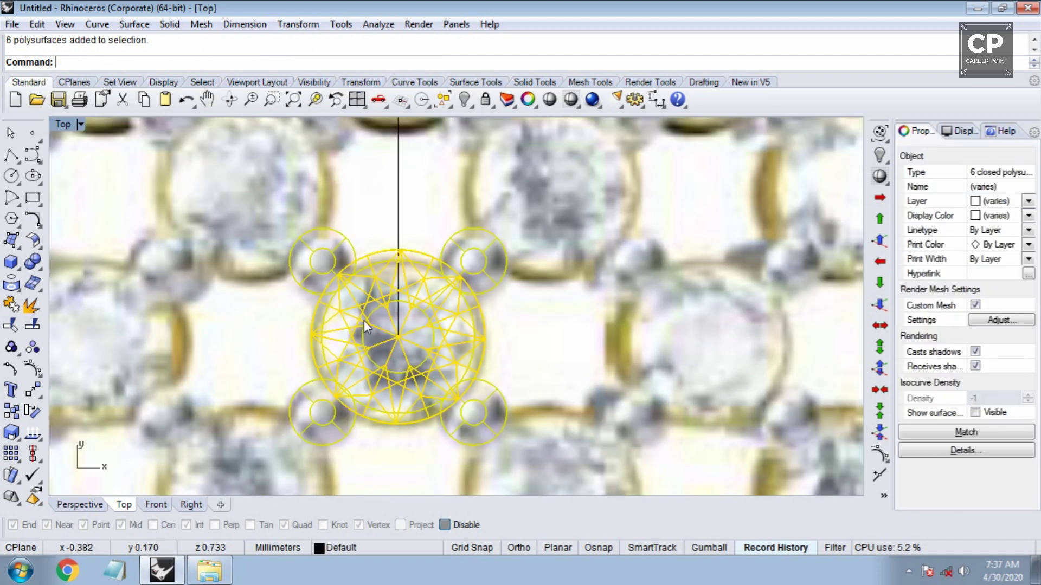
Copy the prong-set diamond prong-to-prong onto two neighbouring grid positions
key(c)
scroll(340, 389, up, 4)
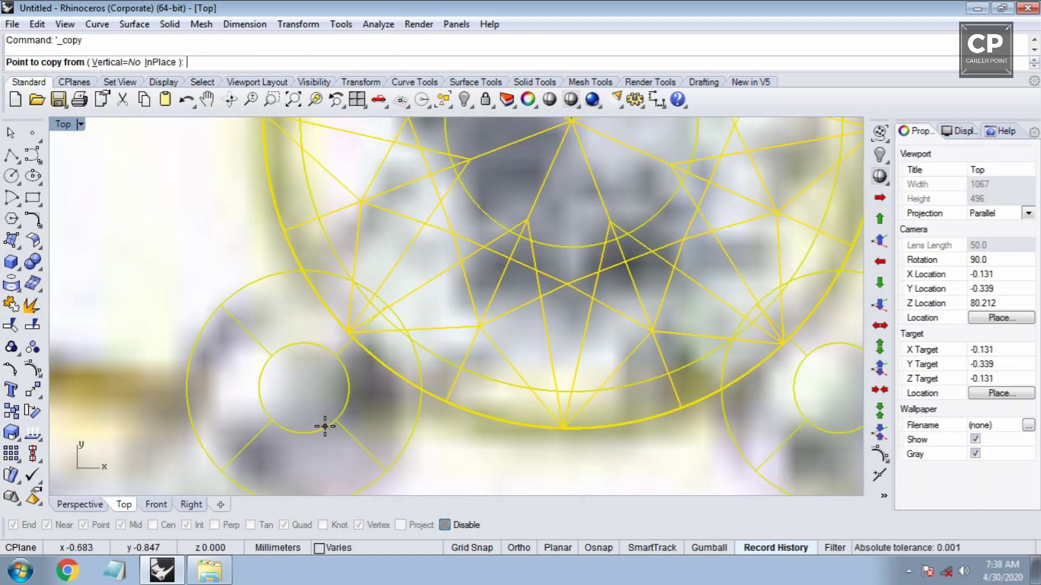
click(271, 421)
scroll(379, 336, down, 3)
scroll(477, 302, up, 1)
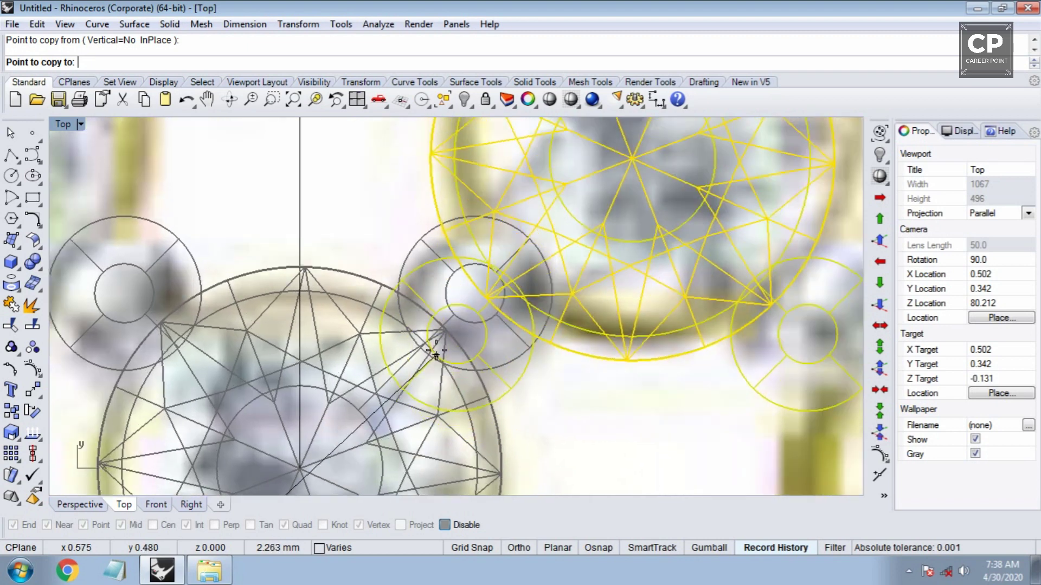
scroll(445, 331, up, 1)
click(453, 291)
scroll(453, 291, down, 3)
scroll(520, 281, up, 1)
scroll(524, 279, up, 1)
scroll(521, 277, up, 1)
click(520, 274)
scroll(529, 287, down, 4)
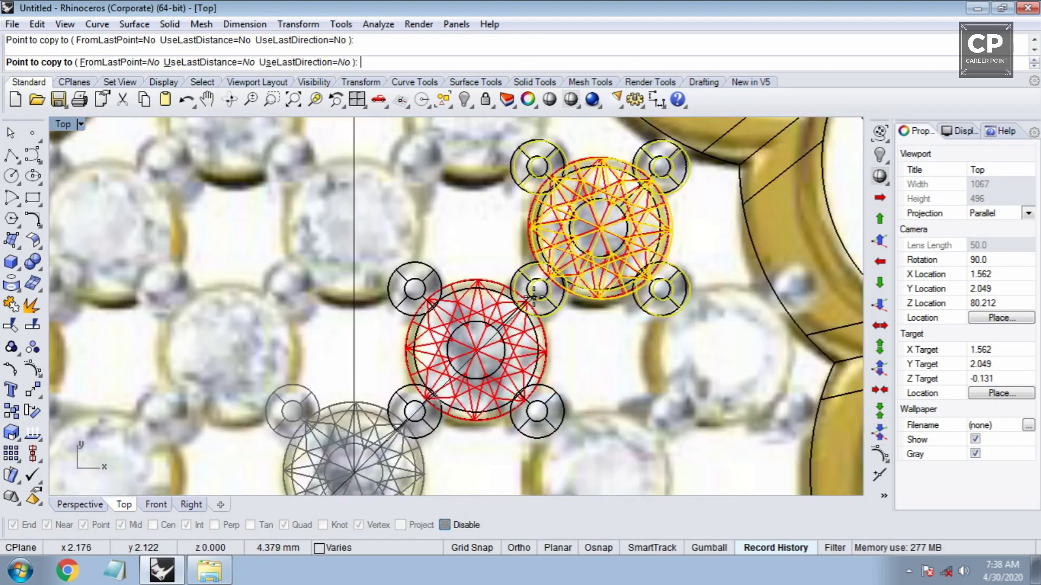
scroll(534, 295, down, 2)
key(Return)
Copy a newly placed setting into the centre grid position, sharing a prong
click(462, 417)
key(Return)
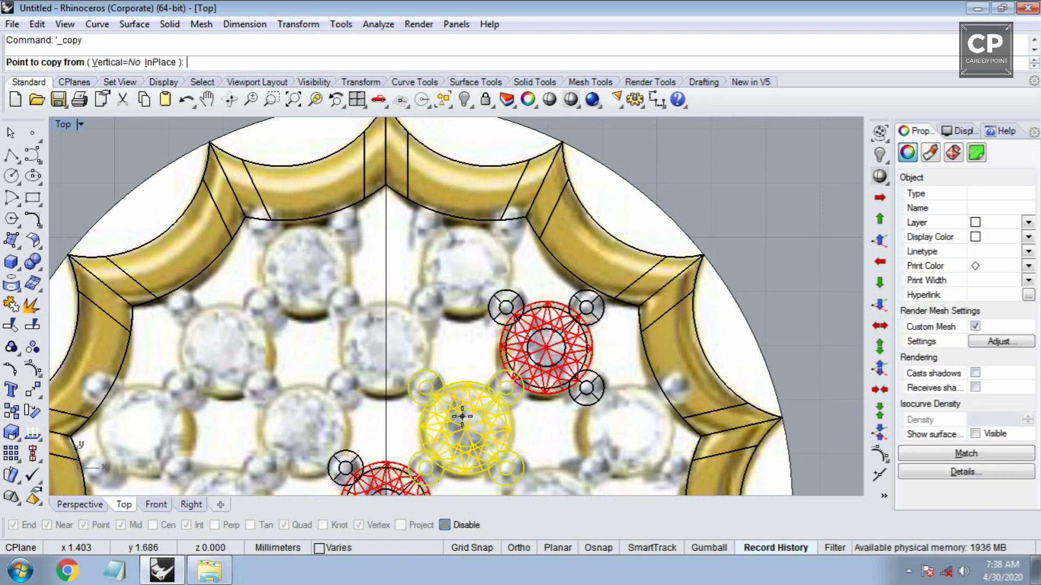
scroll(488, 434, up, 2)
scroll(523, 477, up, 1)
click(523, 429)
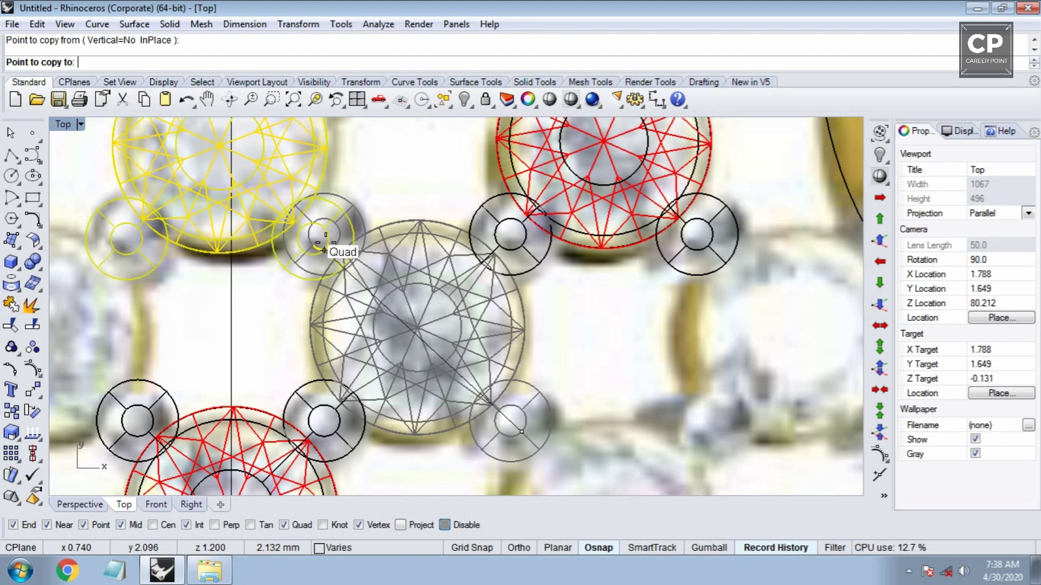
scroll(329, 238, down, 2)
click(396, 304)
key(Return)
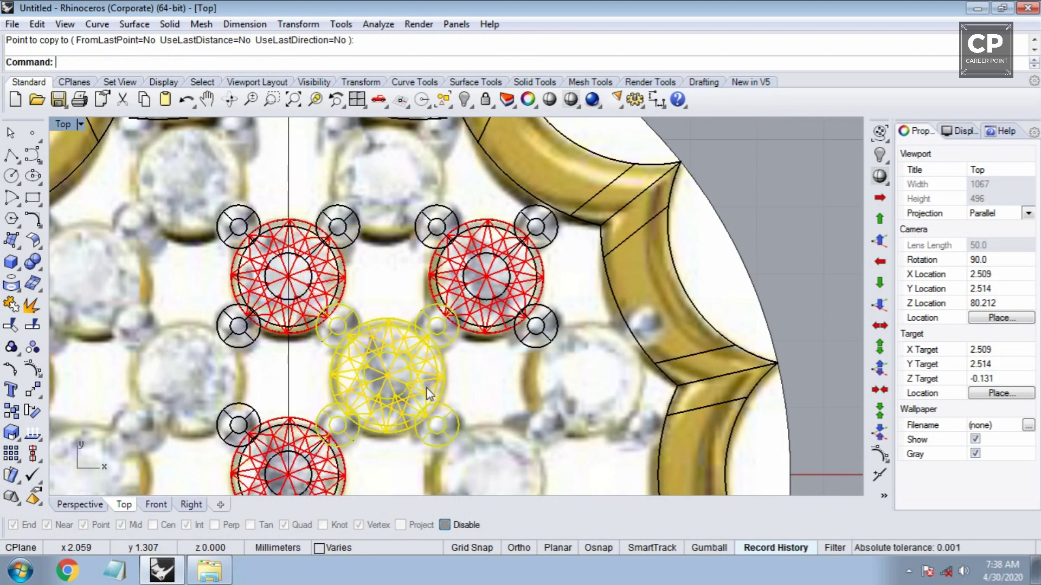
Copy the centre setting onto the neighbouring prong position above it
click(419, 399)
key(Return)
scroll(429, 409, up, 2)
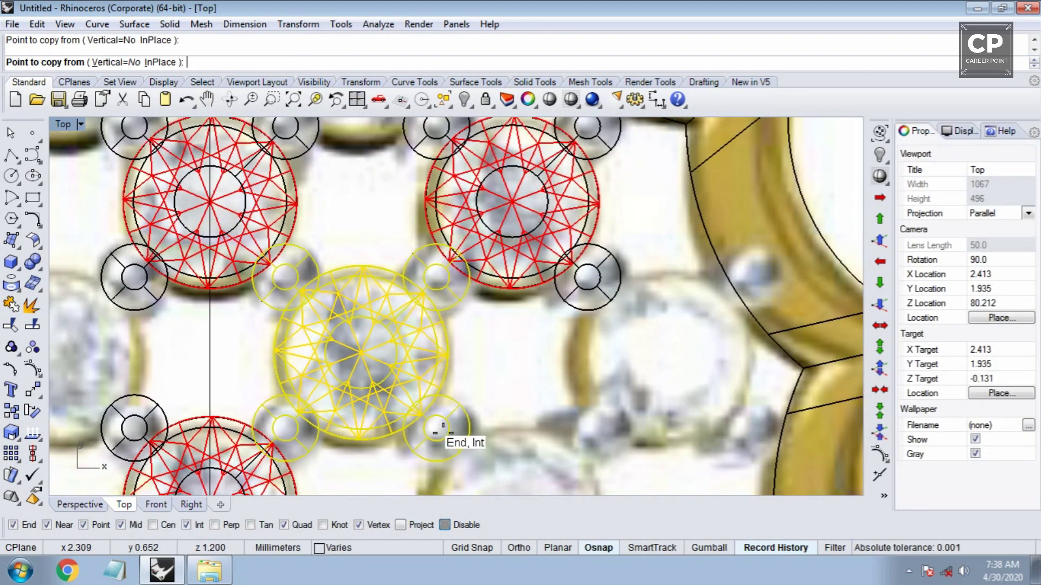
click(443, 429)
scroll(379, 244, down, 2)
scroll(380, 244, up, 2)
scroll(412, 255, up, 2)
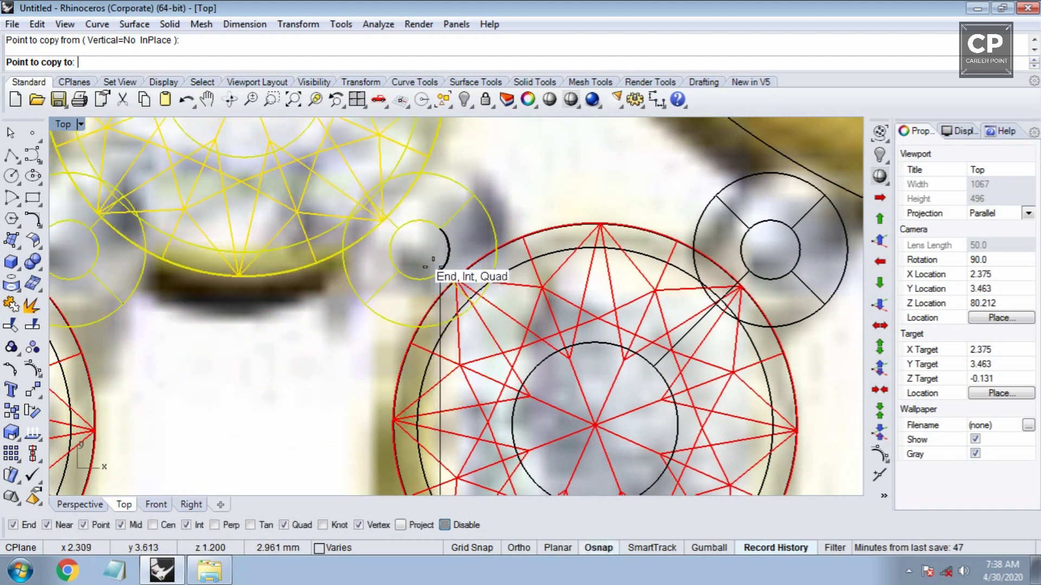
click(433, 264)
scroll(428, 314, down, 3)
key(Return)
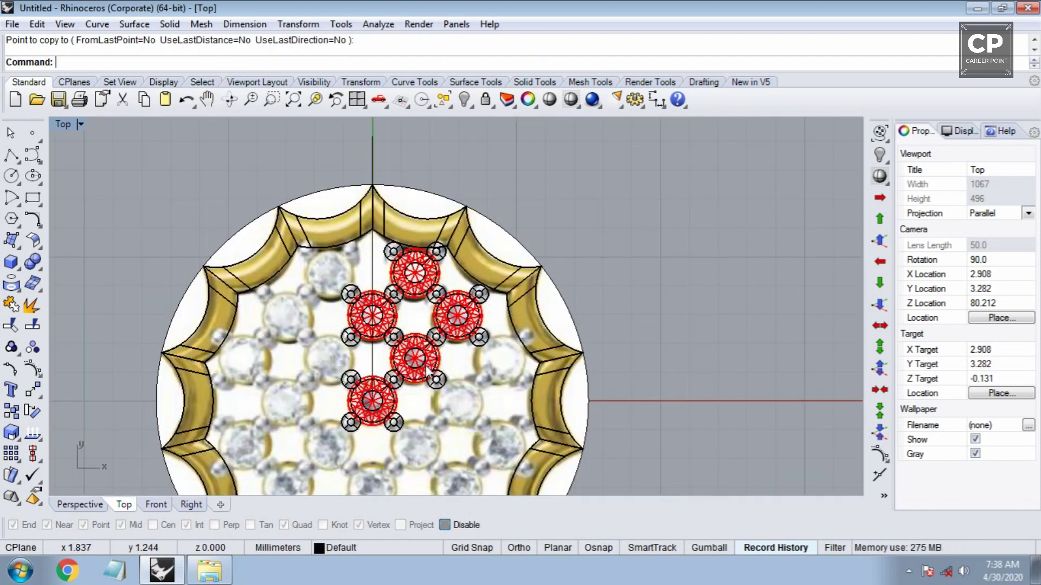
Place two more setting copies in the upper grid, then select the top setting
key(Return)
scroll(425, 366, up, 2)
scroll(379, 331, up, 3)
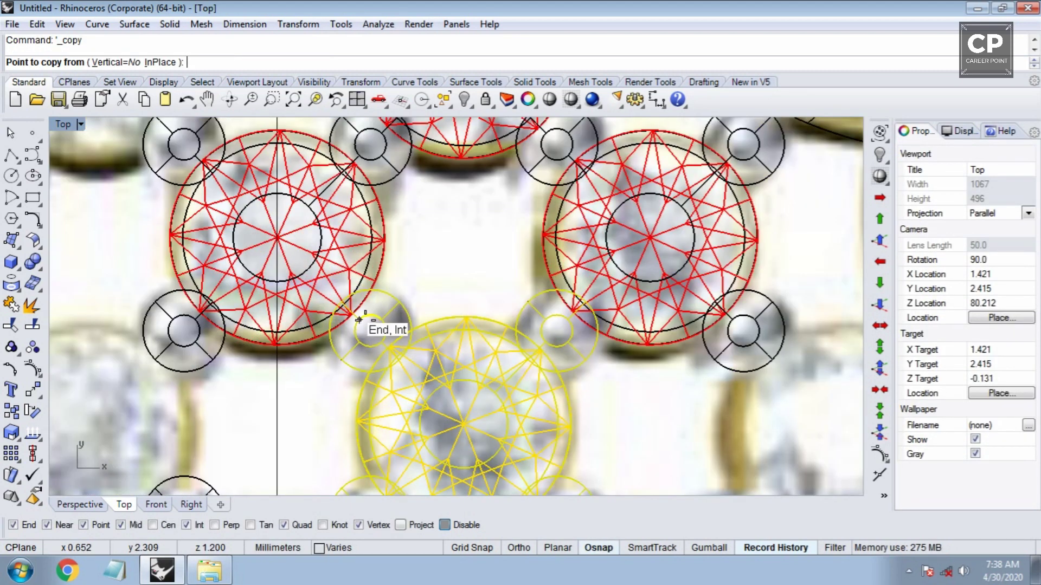
click(358, 320)
scroll(358, 319, down, 3)
scroll(414, 337, up, 3)
scroll(379, 282, up, 2)
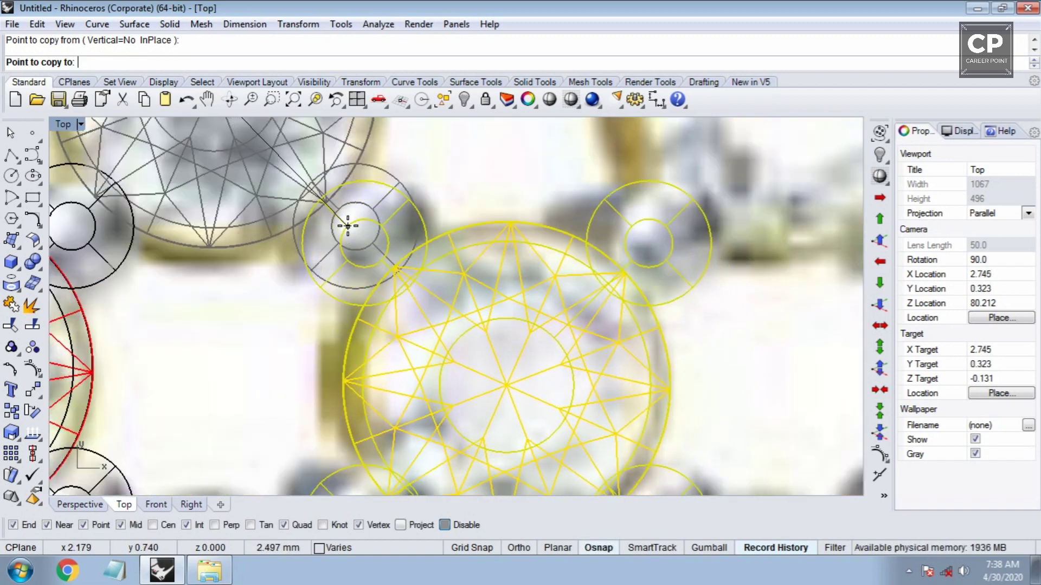
click(347, 226)
scroll(347, 225, down, 3)
scroll(477, 247, up, 2)
scroll(478, 247, up, 1)
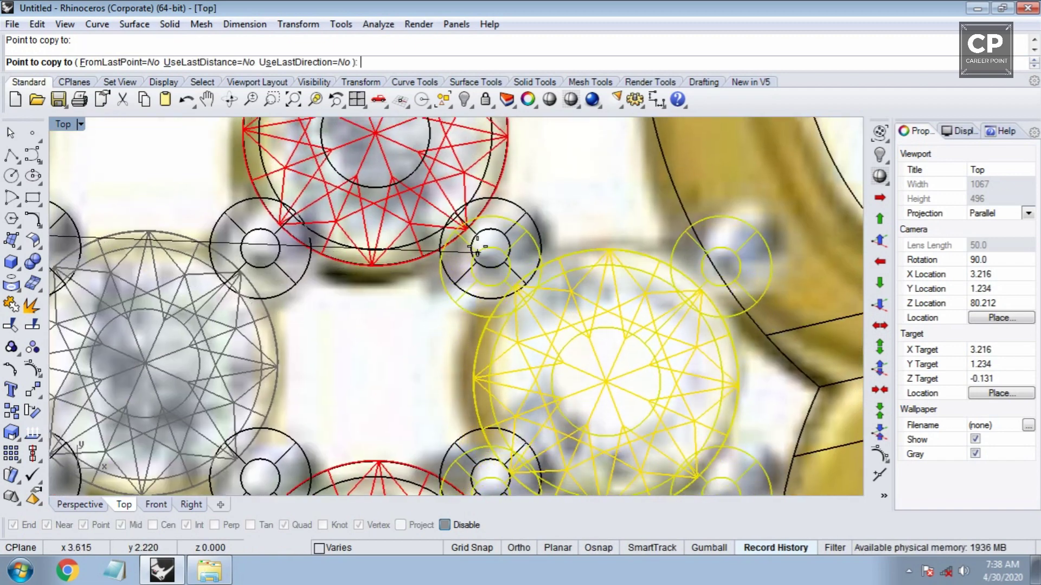
click(477, 247)
scroll(477, 247, down, 1)
scroll(445, 304, down, 1)
scroll(412, 347, down, 1)
scroll(393, 356, down, 1)
scroll(372, 314, down, 2)
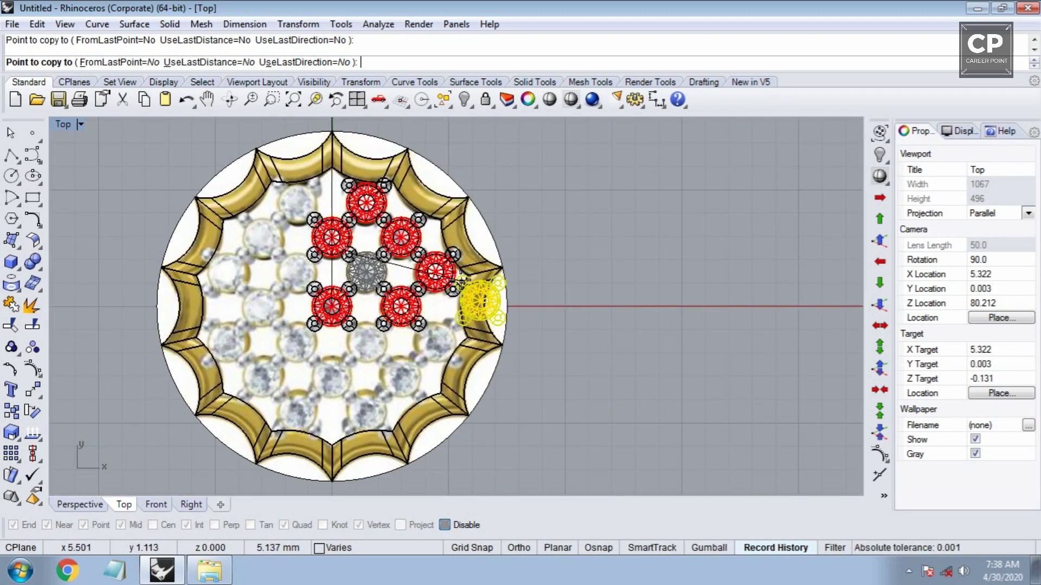
key(Return)
scroll(383, 276, up, 1)
click(366, 202)
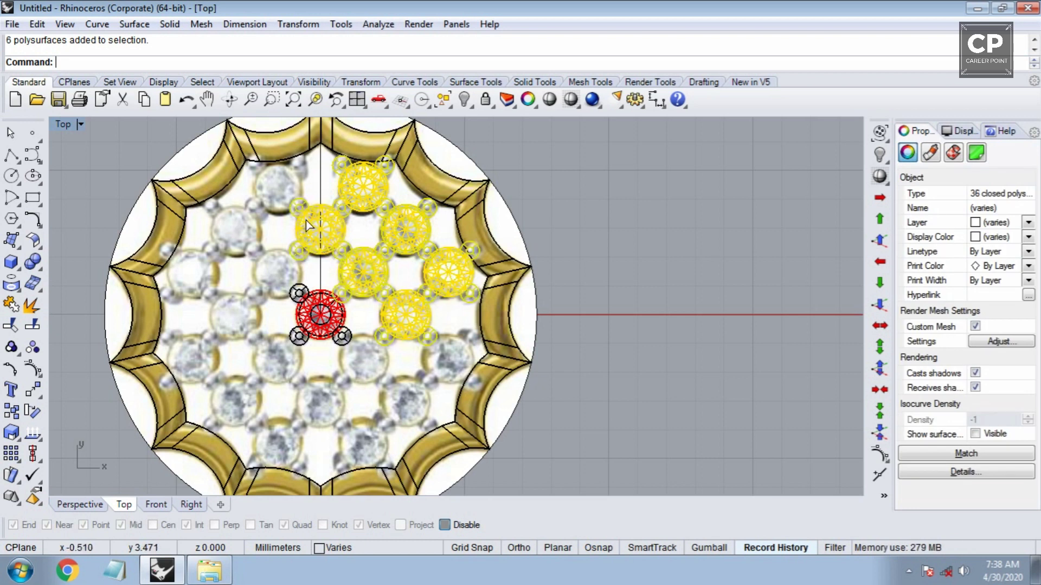
scroll(302, 295, down, 2)
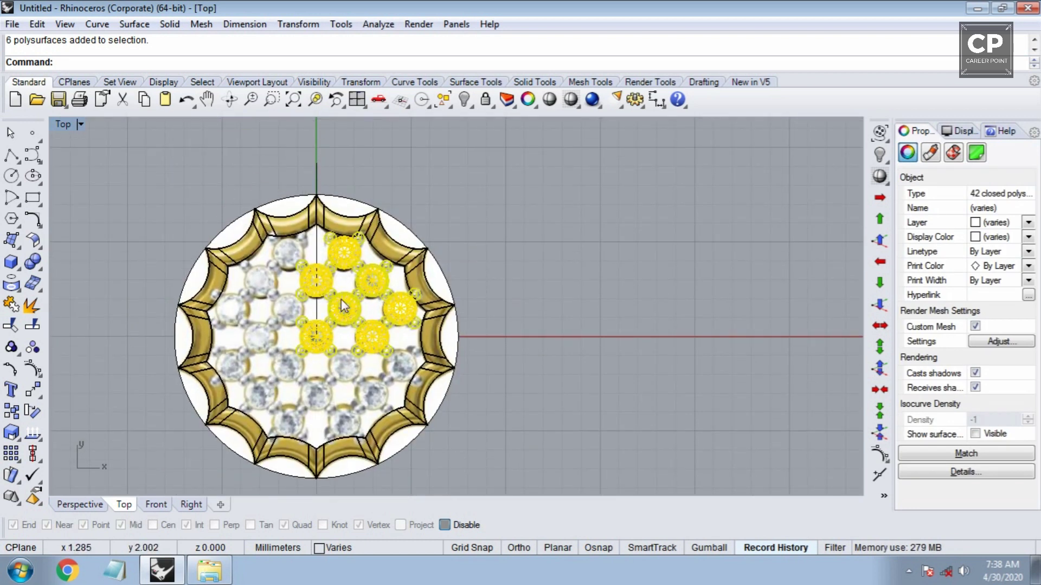
Inspect setting heights from a low perspective angle, trying then undoing a 0.1 nudge
key(ctrl+F4)
mouse_move(344, 309)
right_down()
mouse_move(584, 318)
mouse_move(482, 316)
right_up()
click(878, 243)
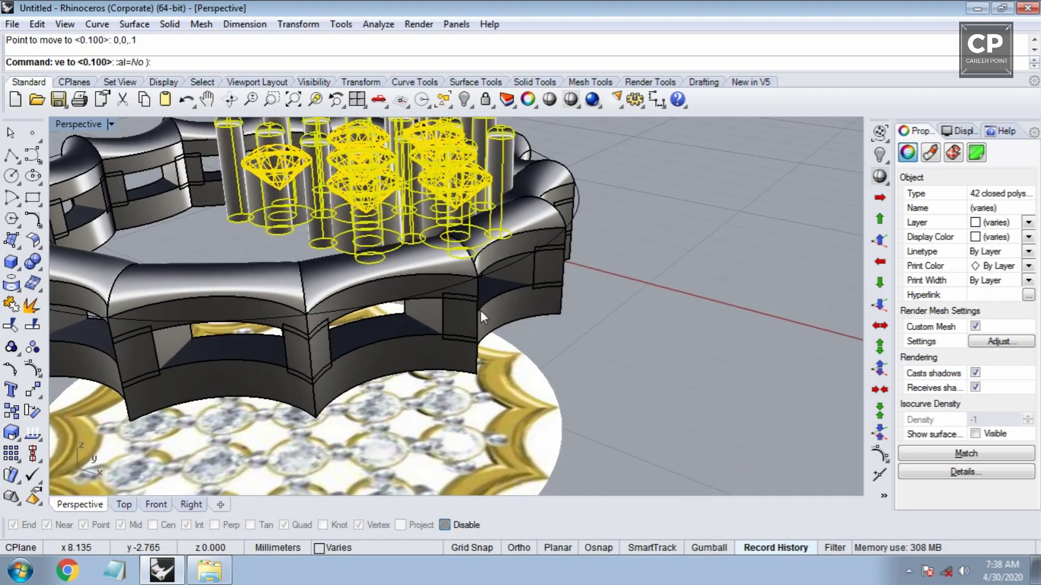
mouse_move(459, 271)
right_down()
mouse_move(501, 209)
mouse_move(441, 302)
mouse_move(506, 261)
mouse_move(590, 255)
mouse_move(381, 327)
mouse_move(388, 337)
right_up()
key(ctrl+z)
Move three selected diamond settings 0.8 in the Front view
click(388, 341)
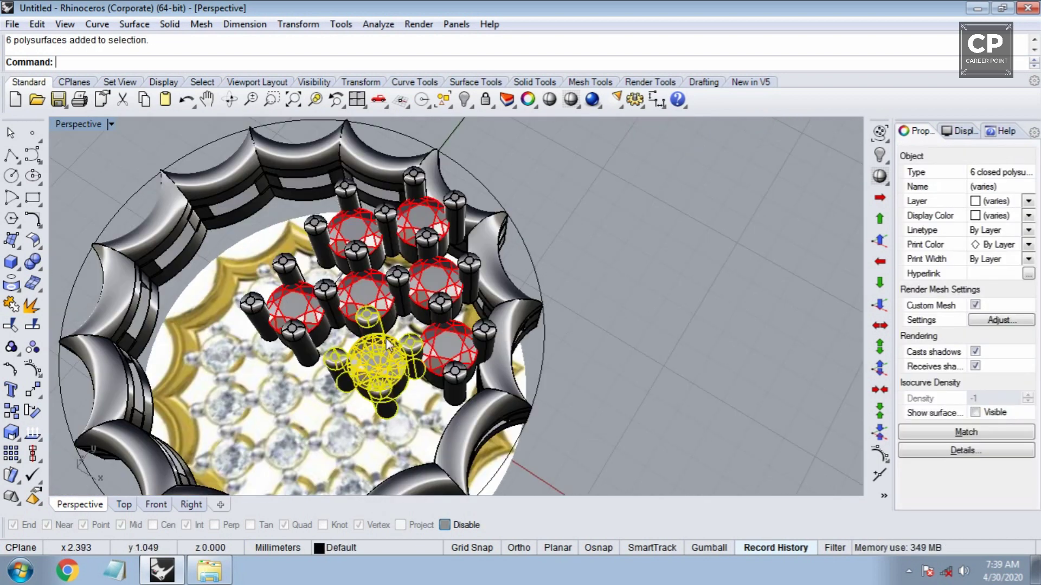
shift+click(340, 286)
key(ctrl+F2)
text(move)
key(Return)
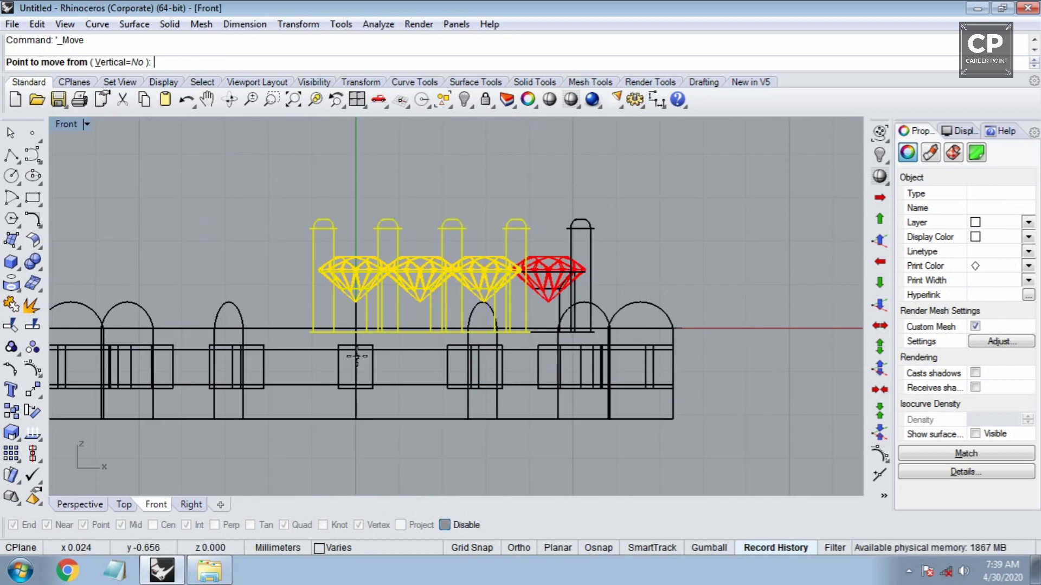
click(361, 370)
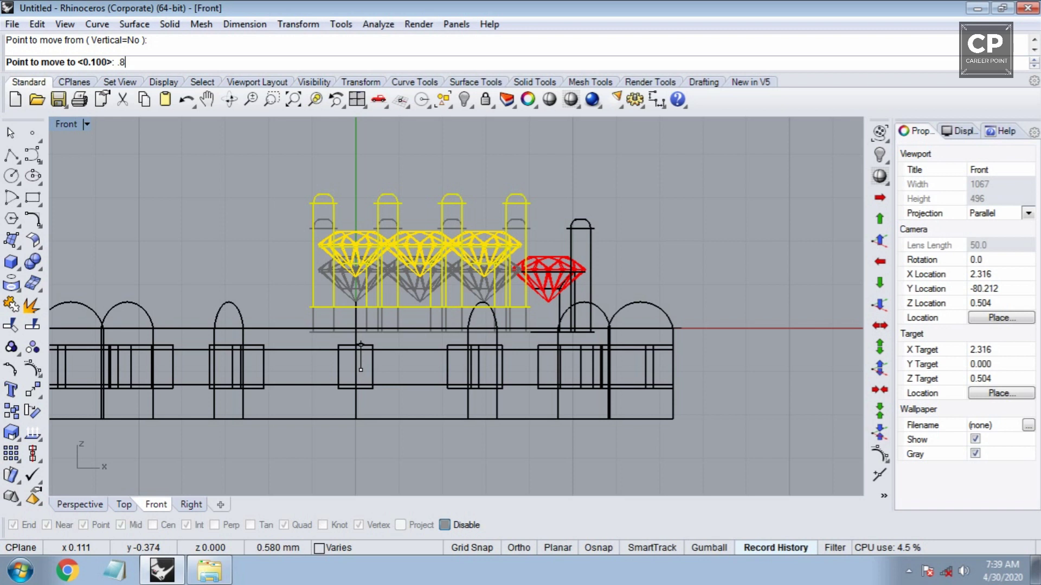
key(Return)
click(357, 297)
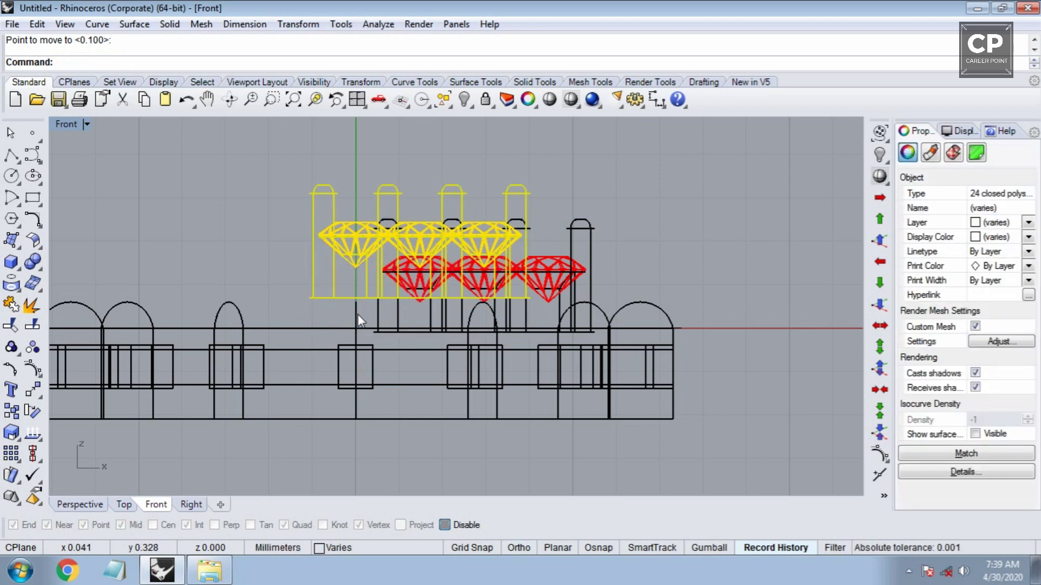
key(ctrl+F4)
Deselect one setting and move the remaining ones another 0.8
ctrl+click(378, 347)
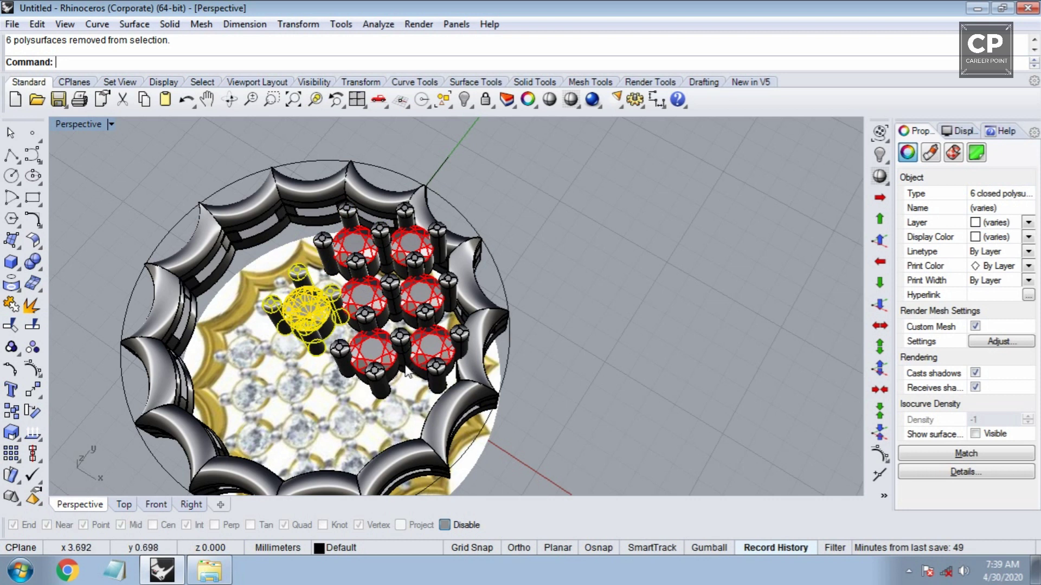
key(ctrl+F2)
key(Return)
click(359, 351)
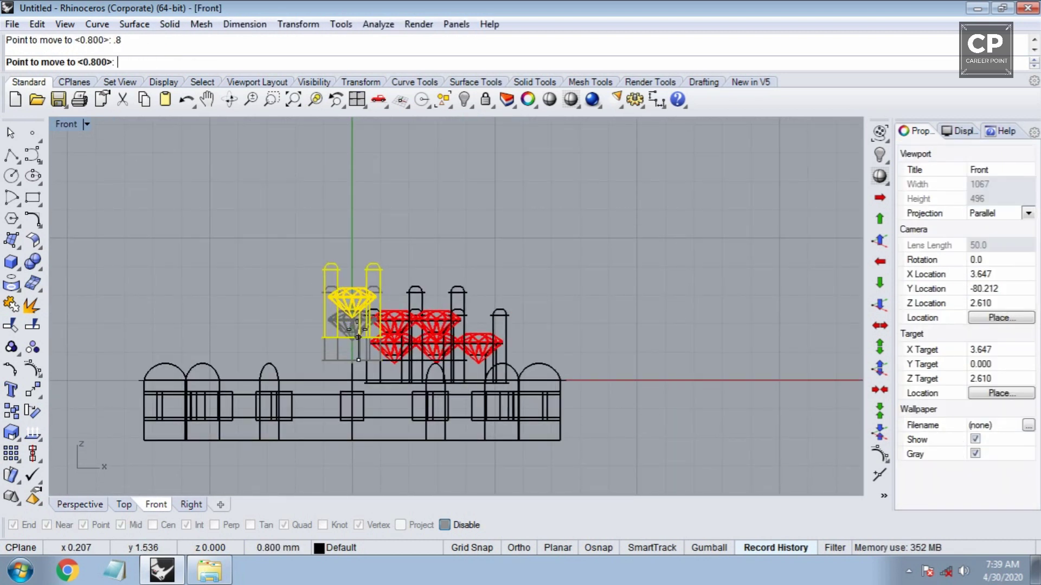
click(352, 312)
key(ctrl+F4)
Mirror four selected diamond settings across the vertical axis to the left side
scroll(371, 355, down, 5)
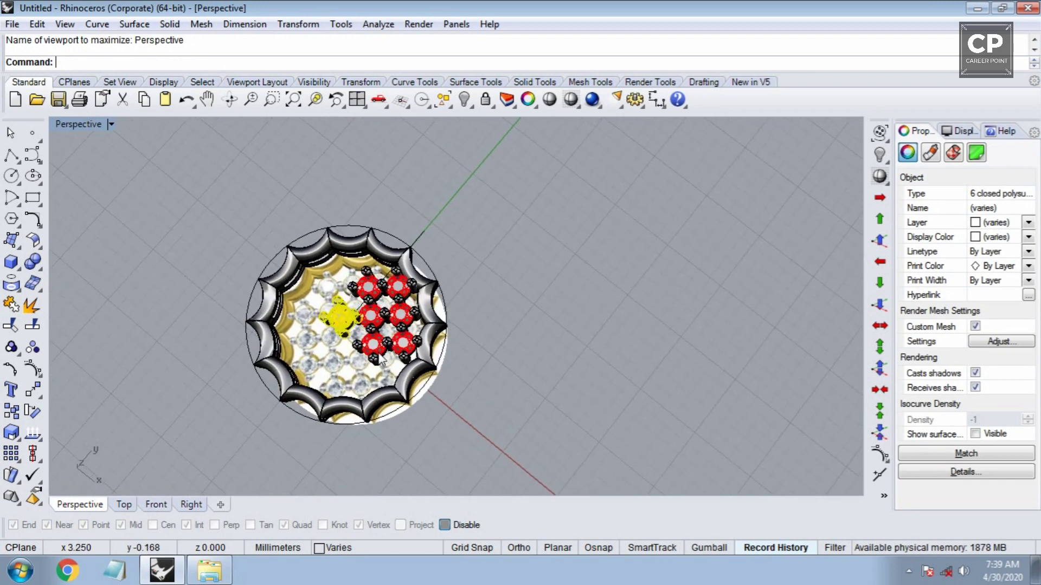
scroll(371, 355, up, 5)
key(Escape)
key(ctrl+F1)
scroll(382, 282, up, 5)
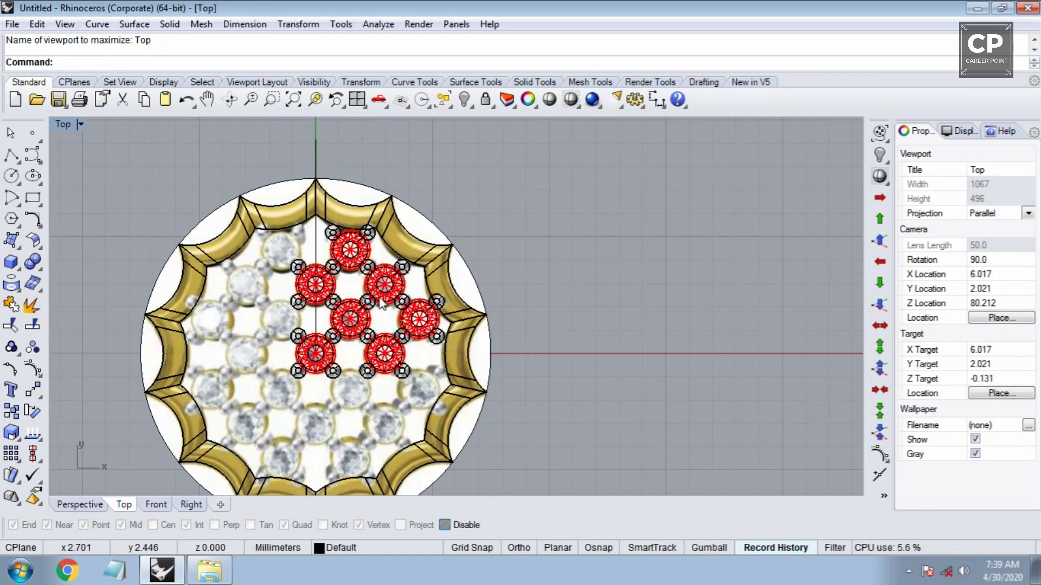
click(382, 281)
shift+click(343, 238)
shift+click(417, 347)
click(390, 427)
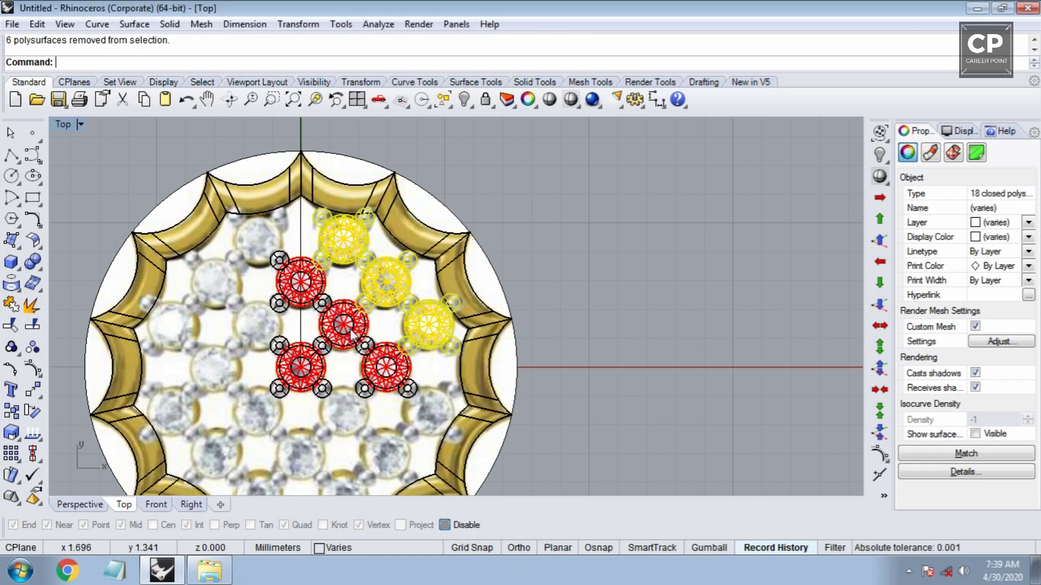
scroll(385, 367, down, 3)
scroll(381, 334, up, 1)
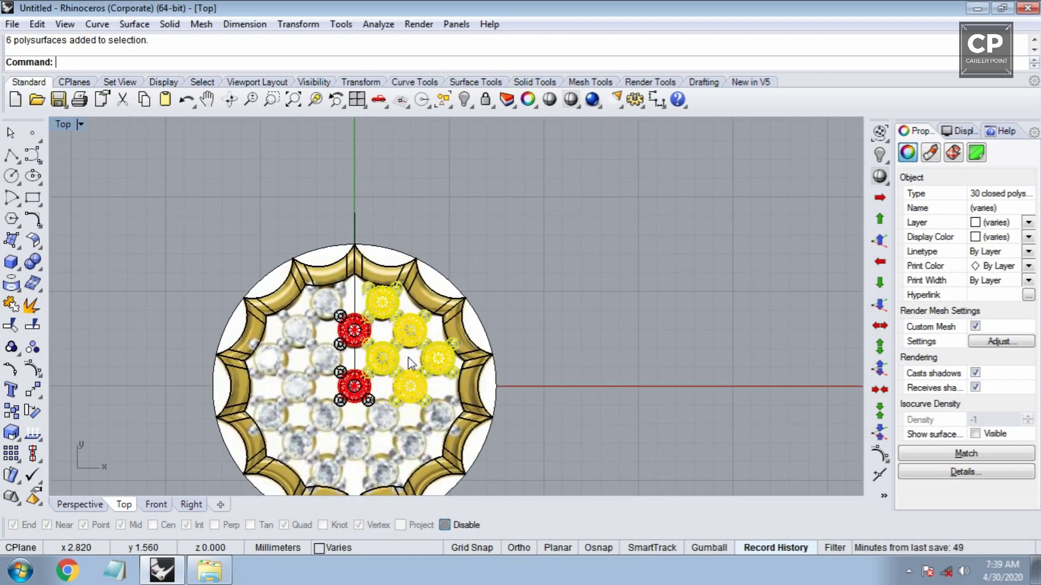
click(354, 356)
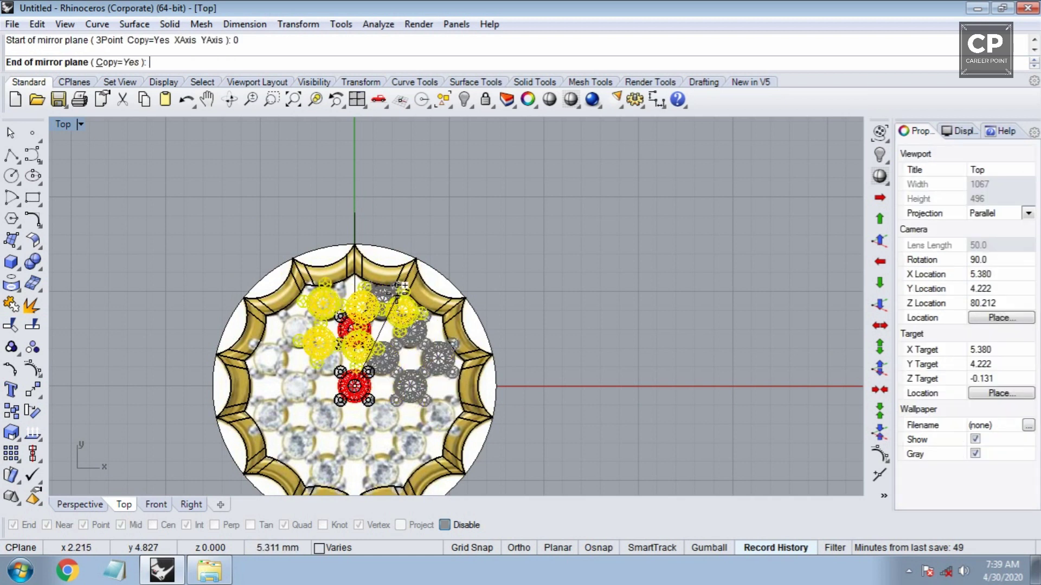
click(371, 341)
Mirror the upper stone groups across the horizontal axis from origin 0
scroll(318, 320, up, 1)
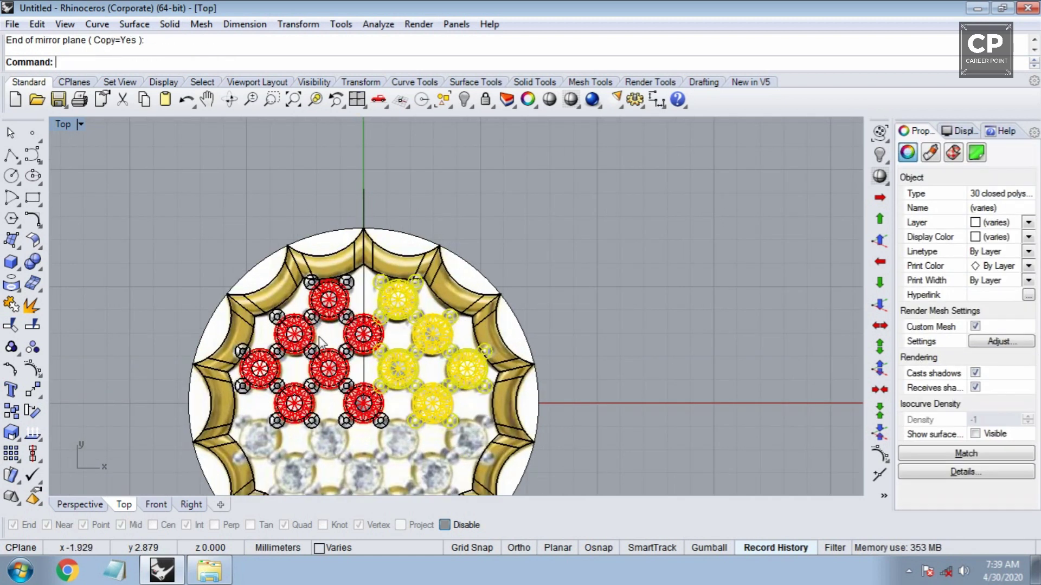
click(347, 348)
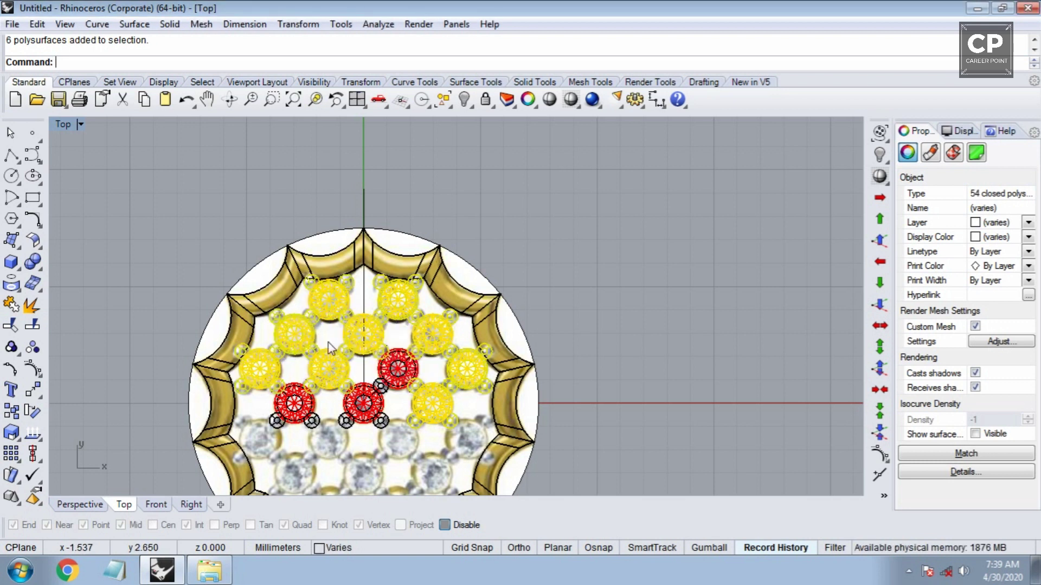
right_drag(362, 401, 395, 345)
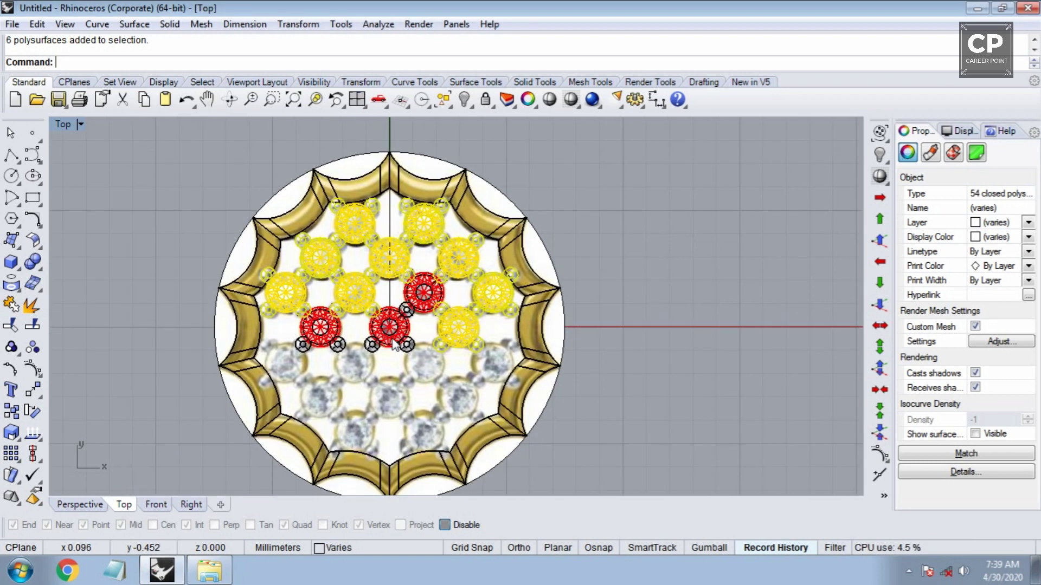
text(0)
key(Return)
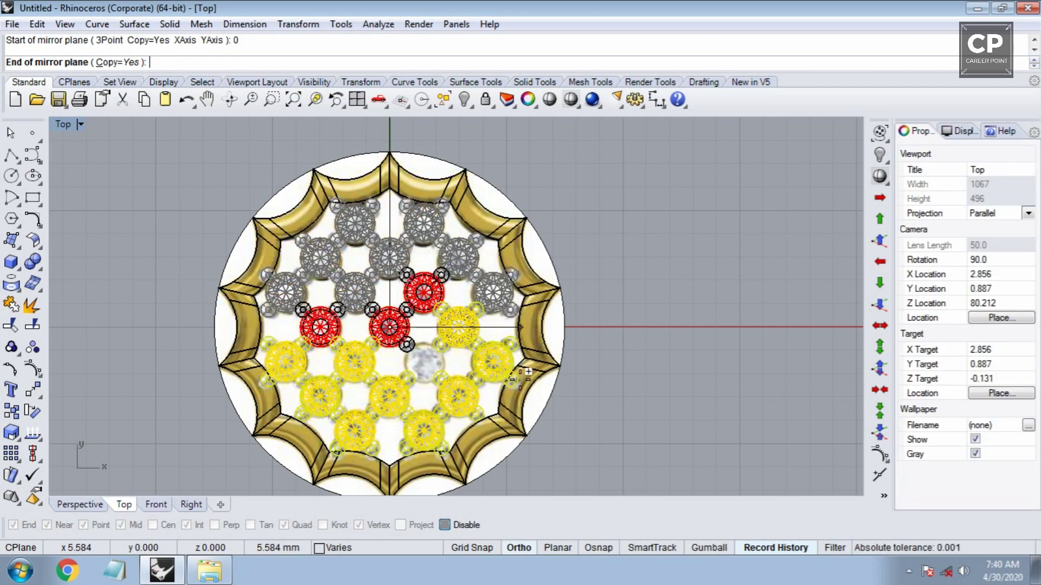
click(522, 385)
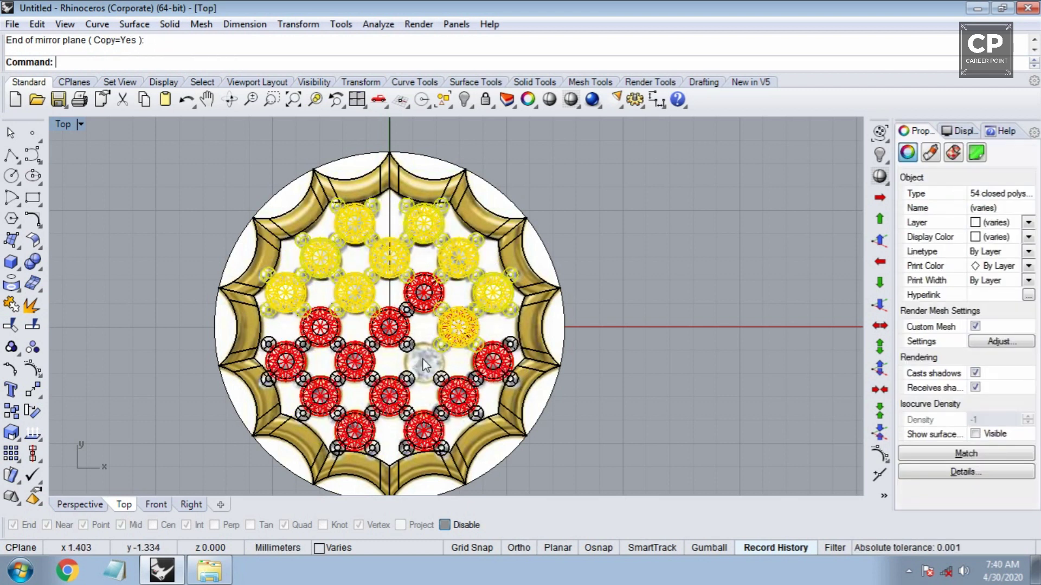
Mirror the centre stone from 0 downward into the gap below it
key(Escape)
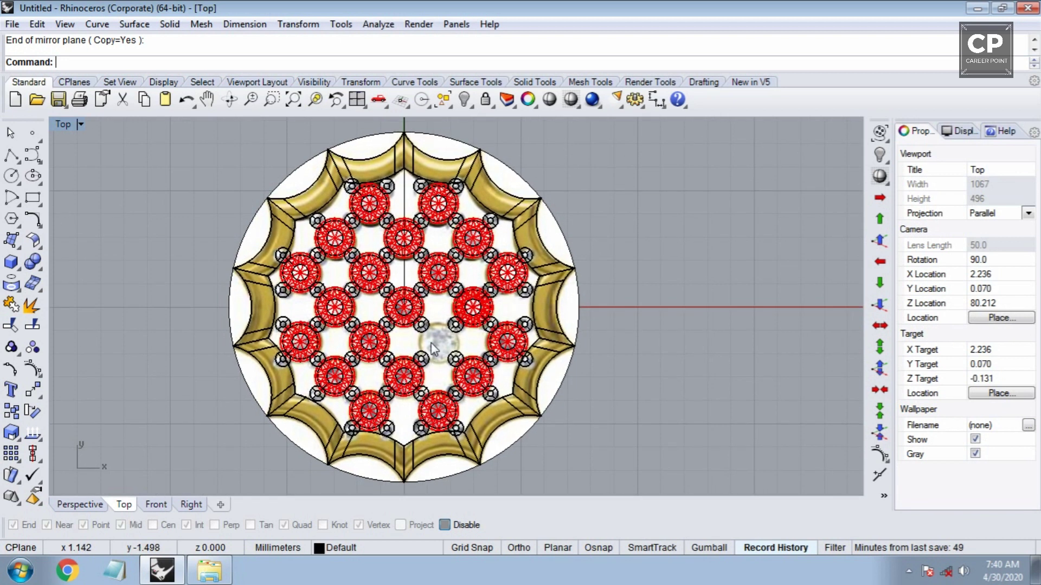
scroll(433, 293, up, 2)
click(436, 272)
scroll(436, 272, down, 1)
text(mi)
key(Return)
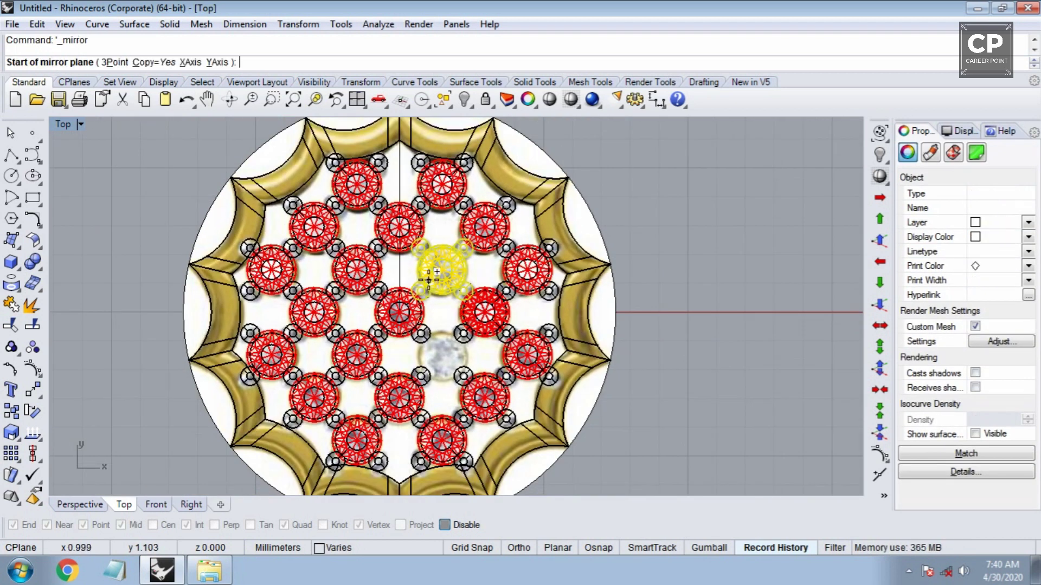
text(0)
click(452, 315)
Deselect the stones and inspect the full earring in the Perspective view
click(442, 324)
click(79, 504)
mouse_move(433, 303)
right_down()
mouse_move(449, 355)
mouse_move(520, 320)
mouse_move(351, 408)
mouse_move(418, 369)
mouse_move(405, 365)
right_up()
scroll(520, 320, down, 5)
Create a small sphere bead at the bottom of a prong, accepting the default radius
scroll(350, 408, up, 5)
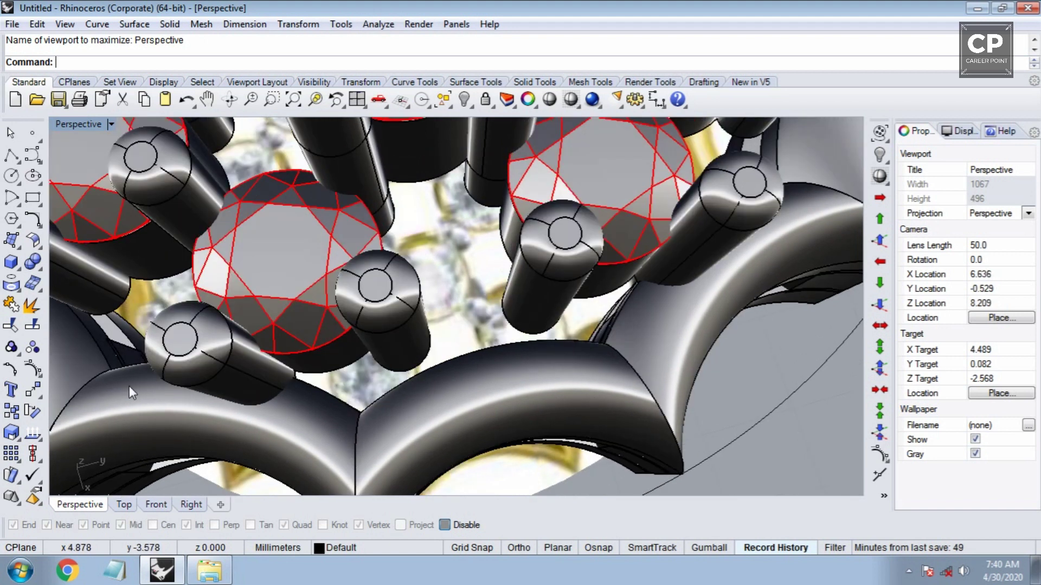
click(18, 270)
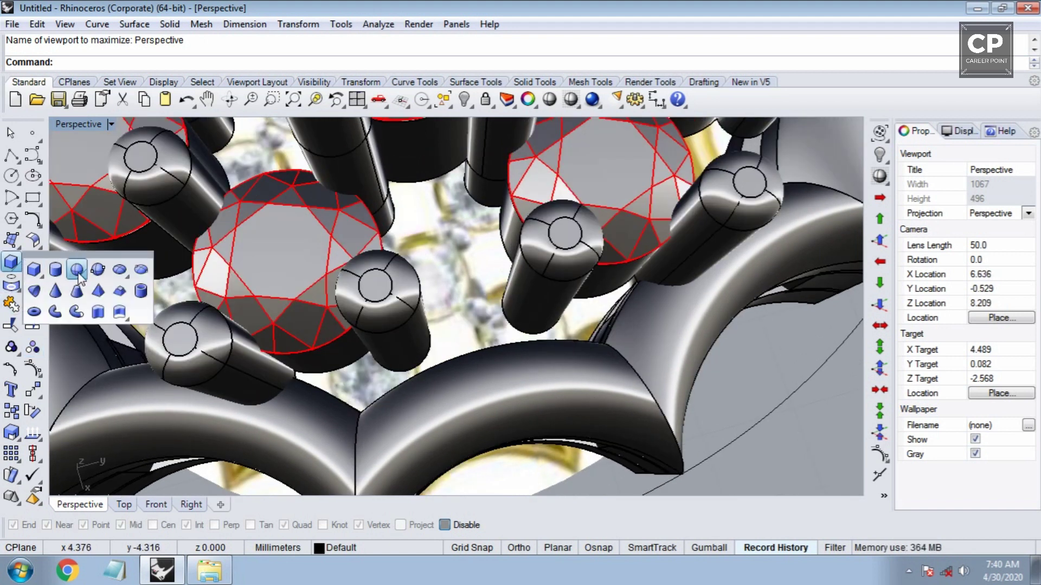
click(77, 270)
scroll(400, 342, up, 2)
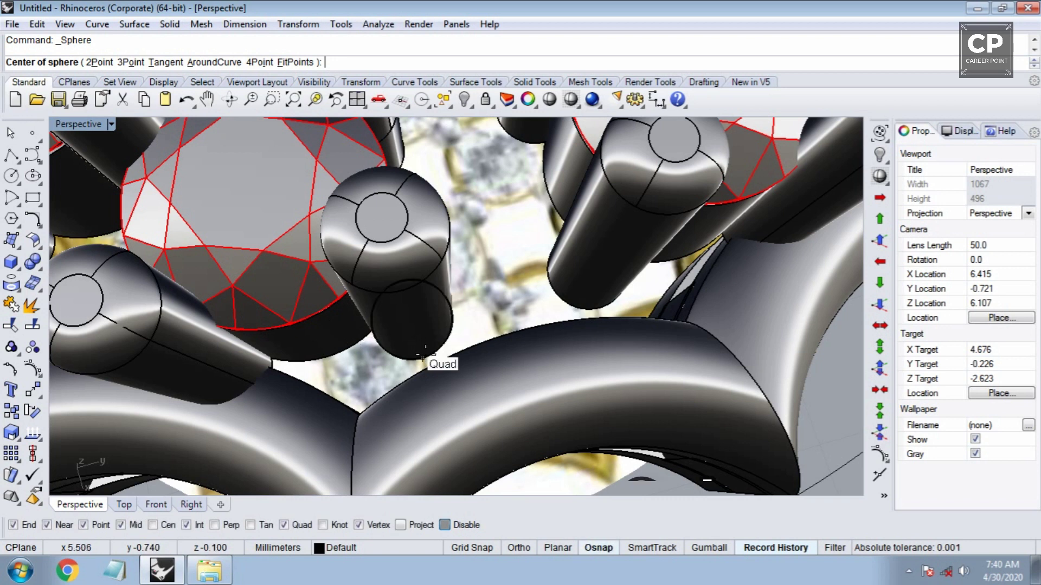
click(423, 357)
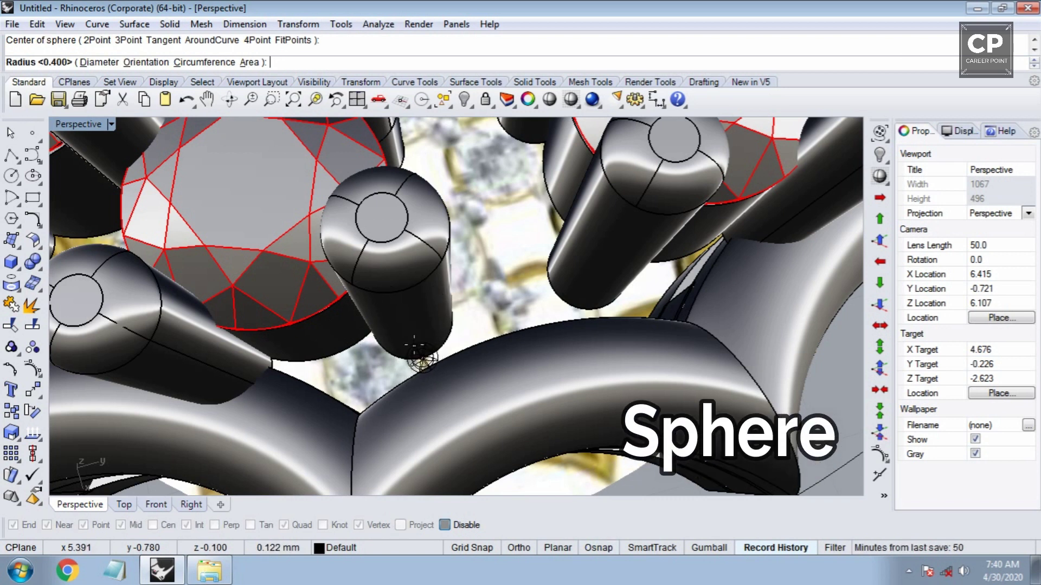
scroll(422, 355, up, 2)
key(Return)
key(Return)
scroll(422, 359, down, 2)
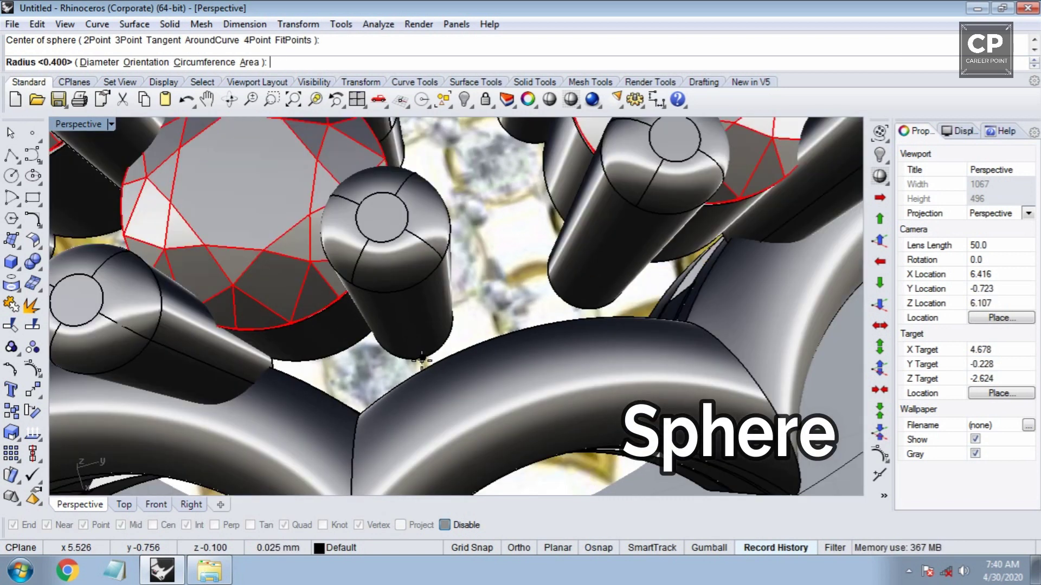
text(4)
key(Return)
From a low side angle, nudge the bead into place under the prong
click(418, 364)
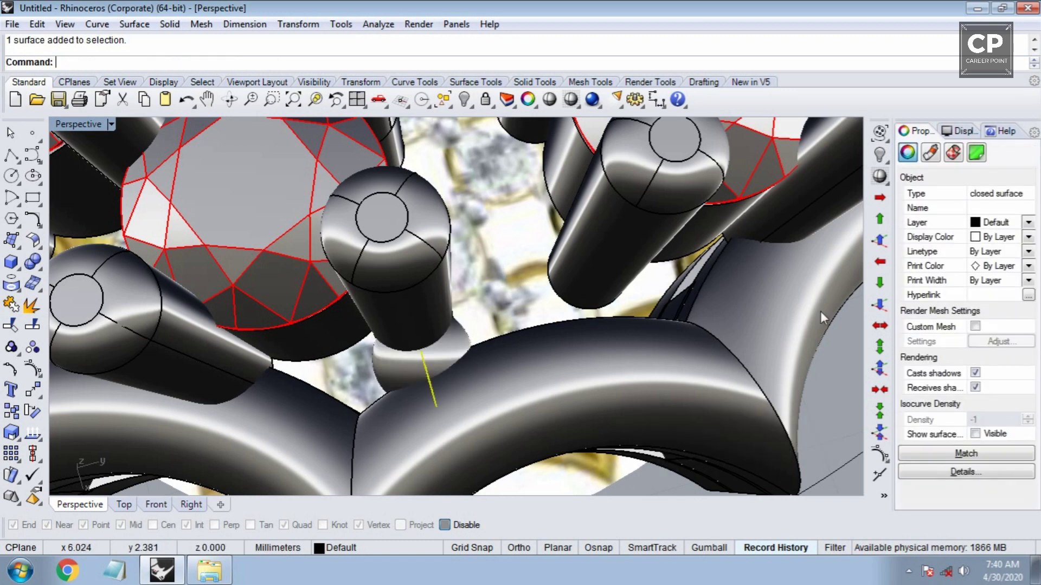
mouse_move(435, 374)
right_down()
mouse_move(501, 319)
mouse_move(455, 398)
mouse_move(499, 341)
mouse_move(498, 242)
mouse_move(450, 376)
mouse_move(600, 329)
mouse_move(580, 311)
mouse_move(464, 396)
mouse_move(436, 434)
mouse_move(442, 379)
mouse_move(364, 443)
right_up()
scroll(347, 383, down, 3)
scroll(351, 364, down, 3)
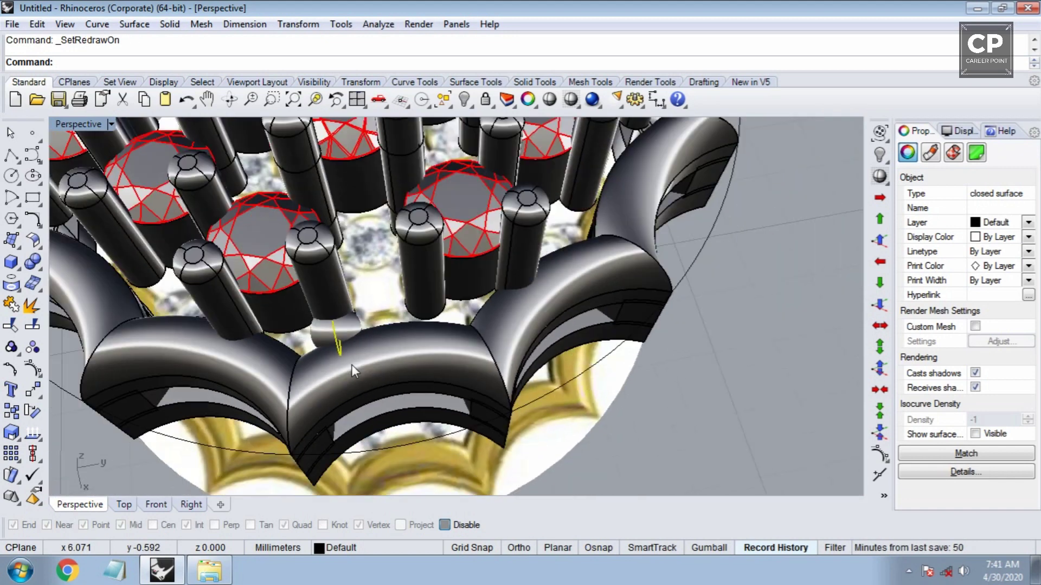
scroll(351, 365, down, 3)
scroll(343, 364, down, 2)
scroll(343, 365, up, 3)
scroll(359, 353, up, 3)
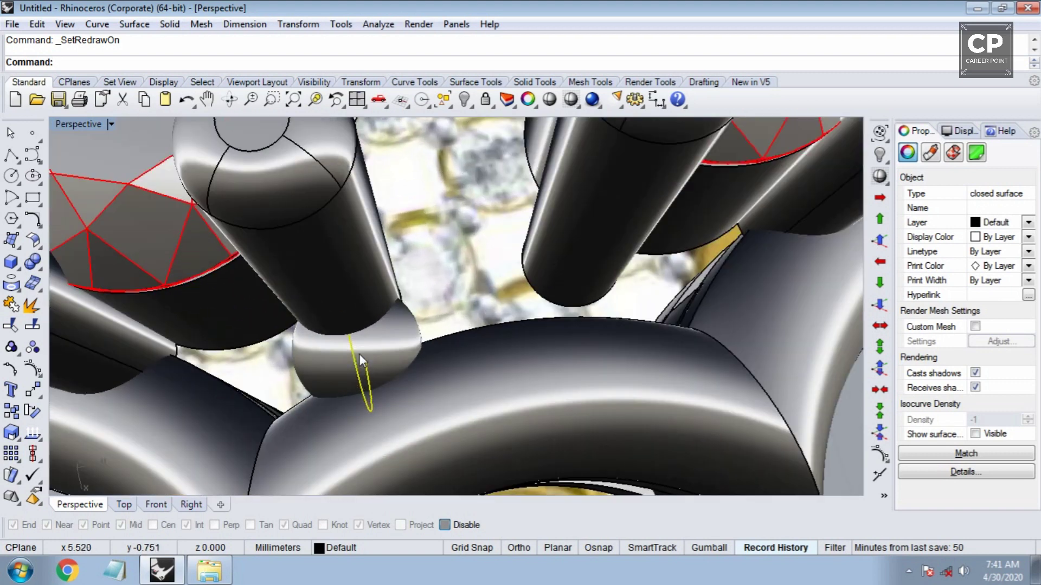
scroll(360, 353, up, 2)
drag(360, 353, 375, 337)
scroll(374, 337, down, 3)
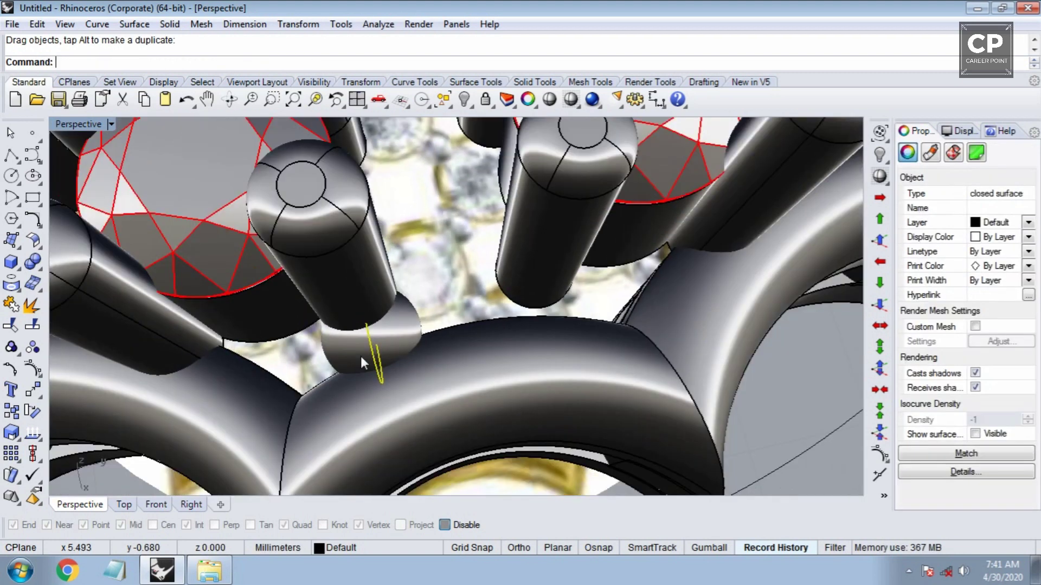
scroll(360, 356, down, 3)
scroll(371, 373, down, 3)
scroll(379, 388, down, 2)
In Top view, mirror the bead across the horizontal X axis to the neighbouring prong
key(ctrl+F1)
scroll(452, 383, down, 1)
scroll(452, 383, up, 5)
scroll(452, 383, up, 2)
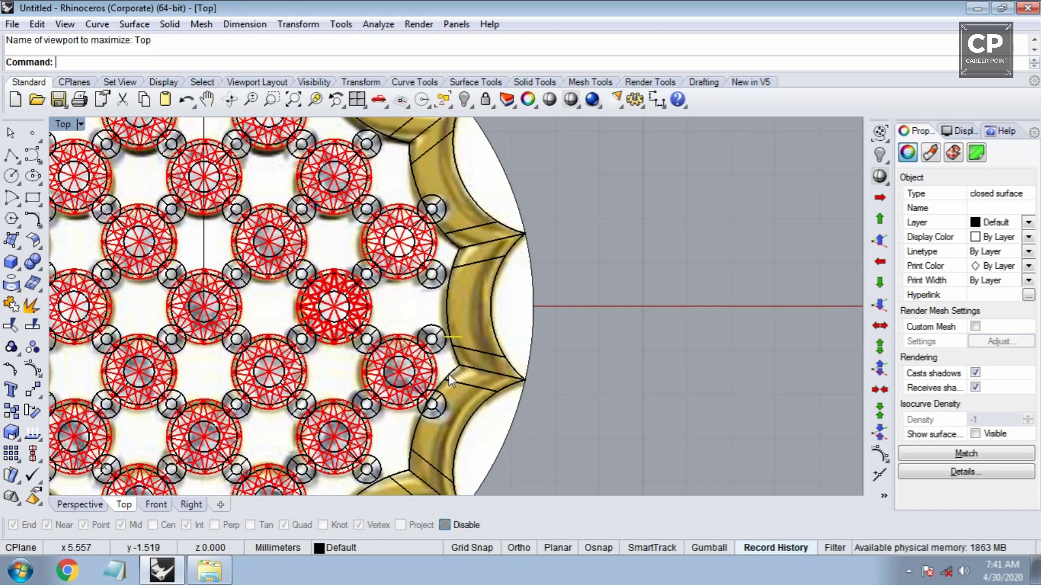
text(mi)
key(Return)
text(0)
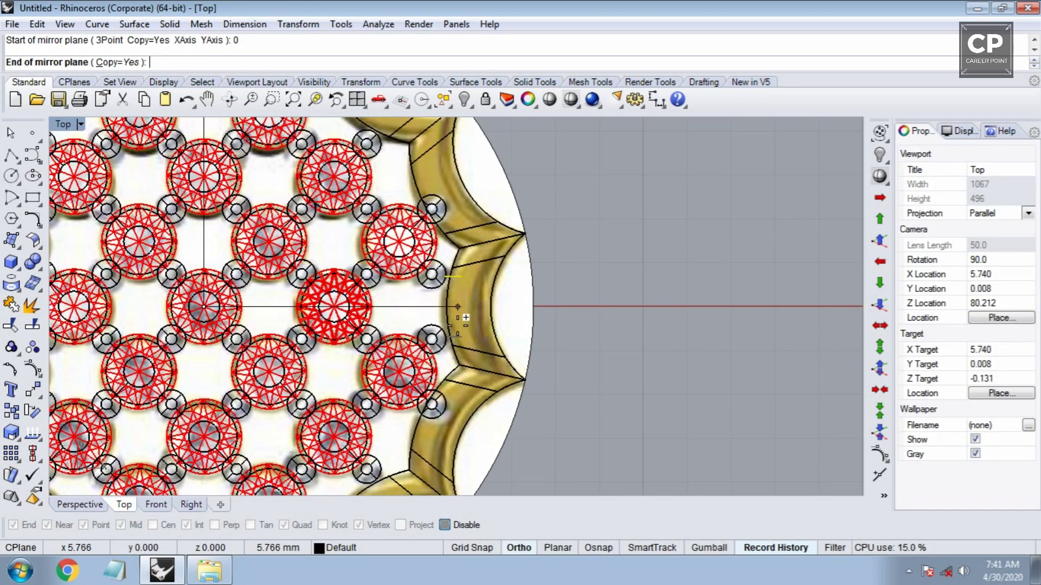
shift+click(458, 317)
Group both beads into a pair, check them in Perspective, and return to Top view
key(ctrl+F4)
scroll(443, 353, up, 3)
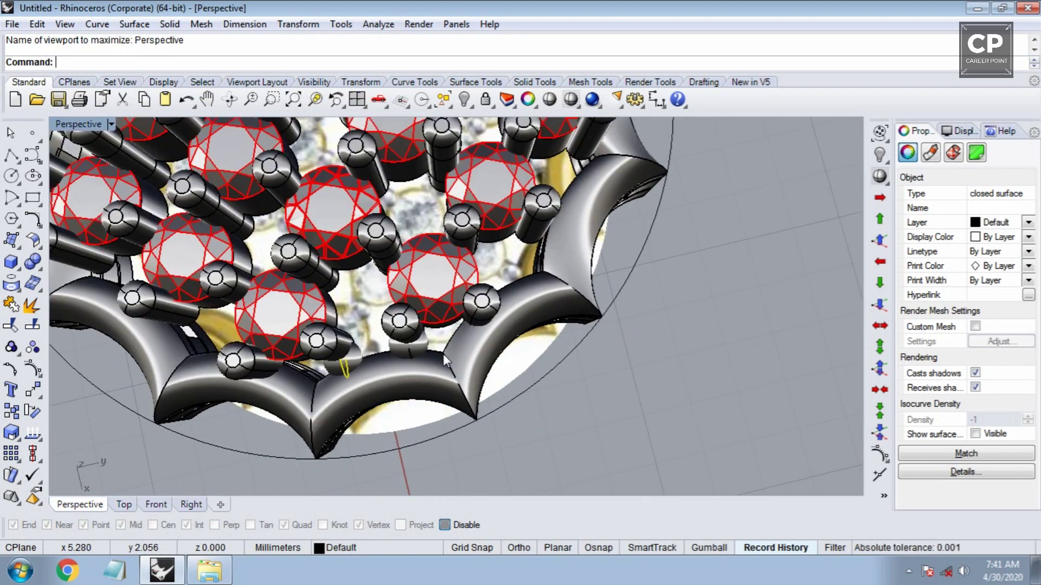
scroll(443, 353, up, 3)
shift+click(388, 369)
text(g)
mouse_move(388, 369)
right_down()
mouse_move(375, 332)
mouse_move(392, 389)
mouse_move(424, 393)
right_up()
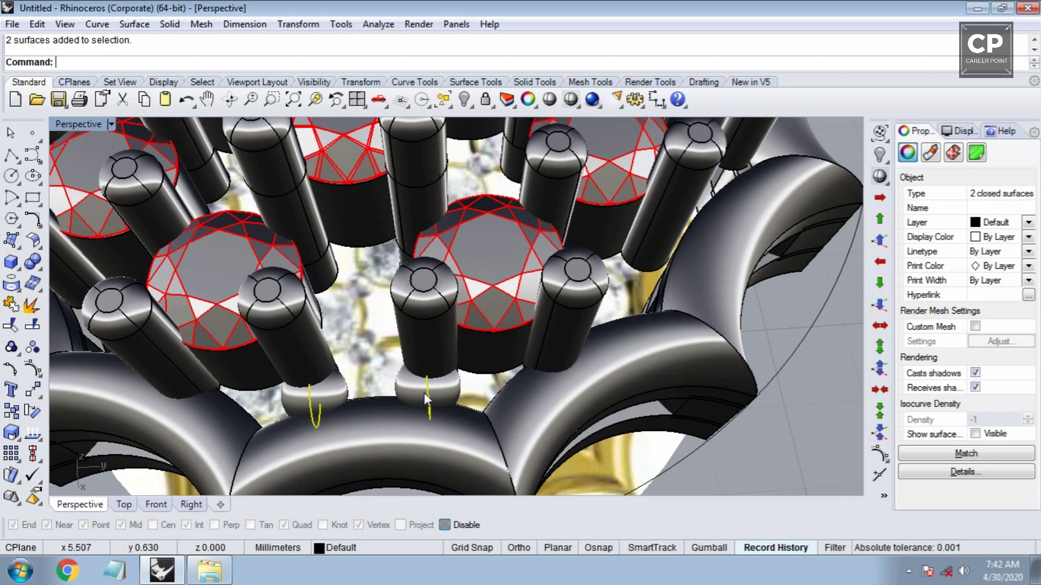
key(ctrl+F1)
scroll(399, 396, up, 3)
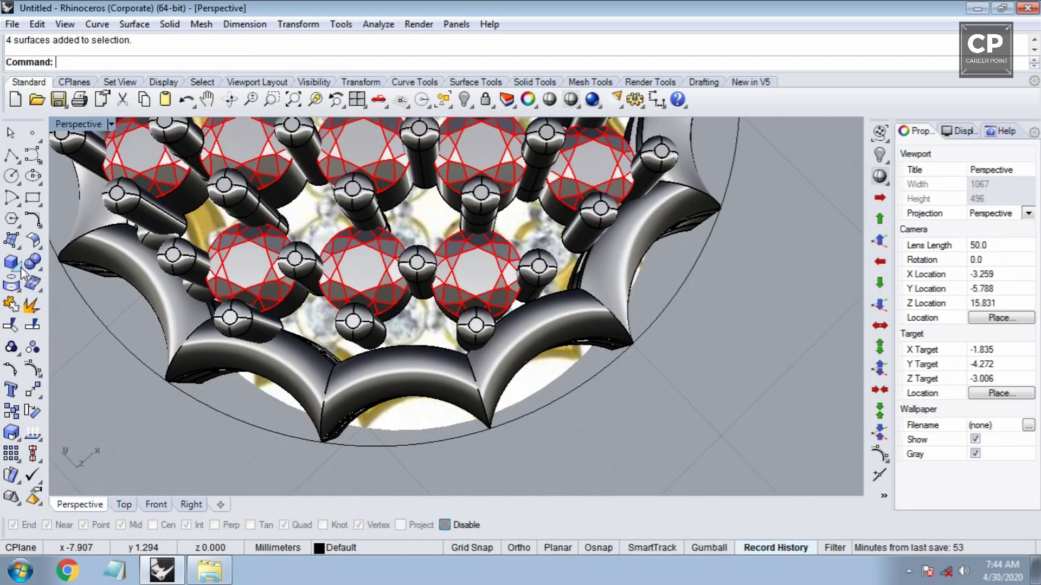
Place a new bead sphere on the scalloped rim, then orbit to a side view
click(20, 270)
click(55, 272)
scroll(395, 301, up, 2)
scroll(396, 301, up, 4)
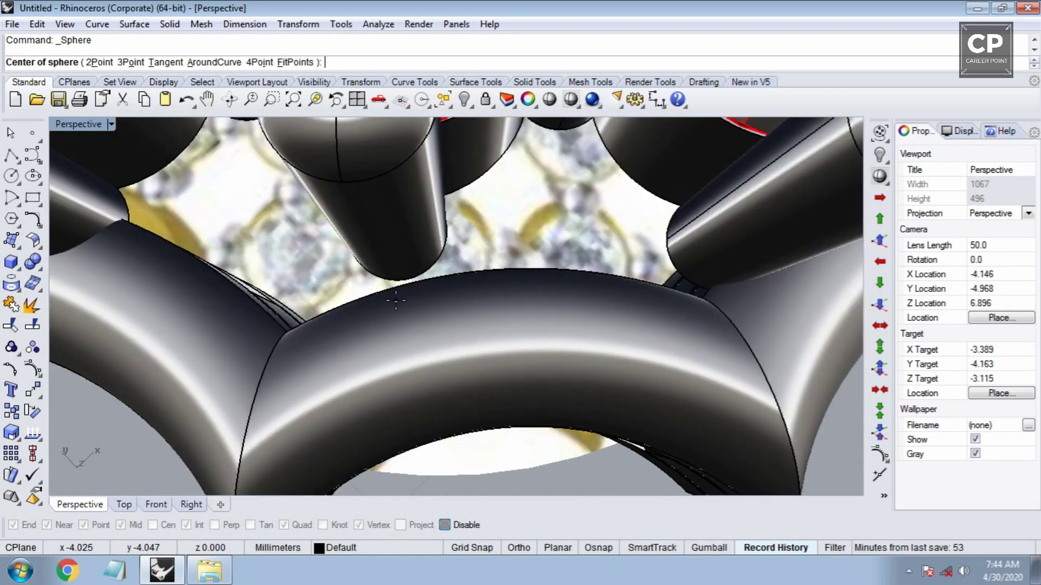
click(404, 271)
click(405, 293)
right_drag(404, 292, 370, 302)
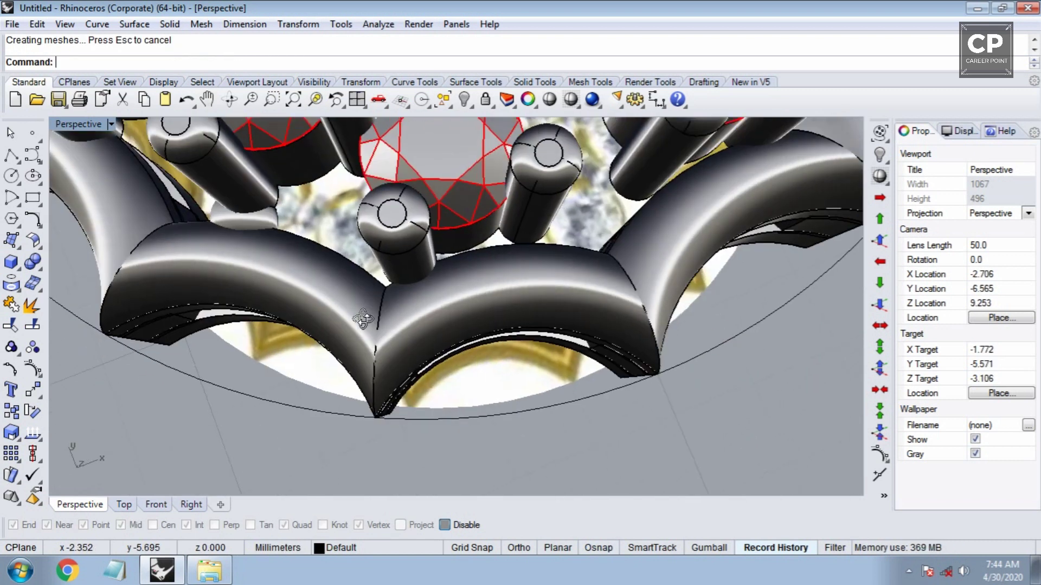
Repeat Sphere to add a bead centred under a prong, then clear the selection
right_click(370, 302)
scroll(407, 293, up, 2)
scroll(438, 282, up, 2)
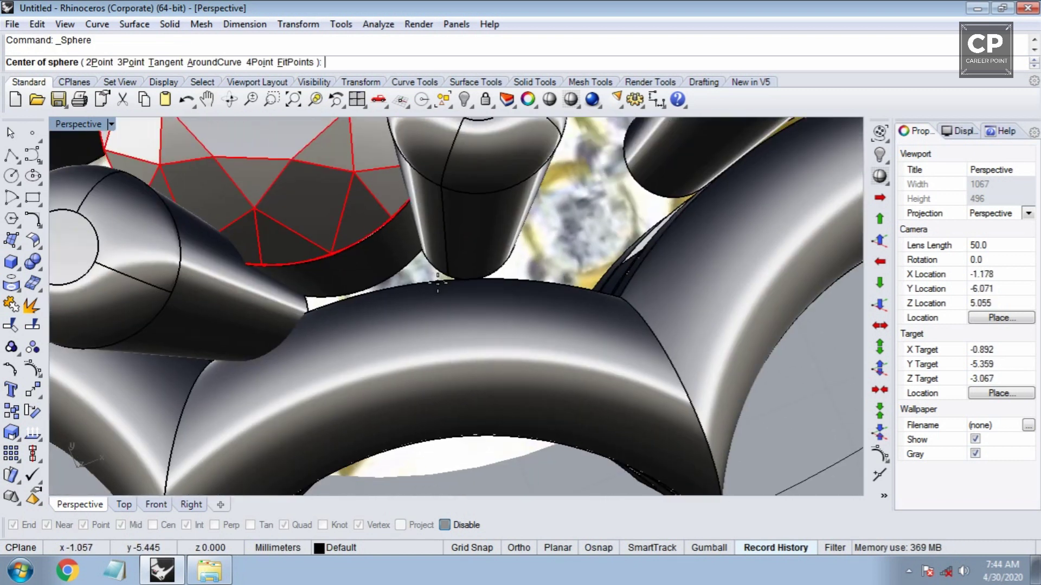
click(465, 279)
click(484, 297)
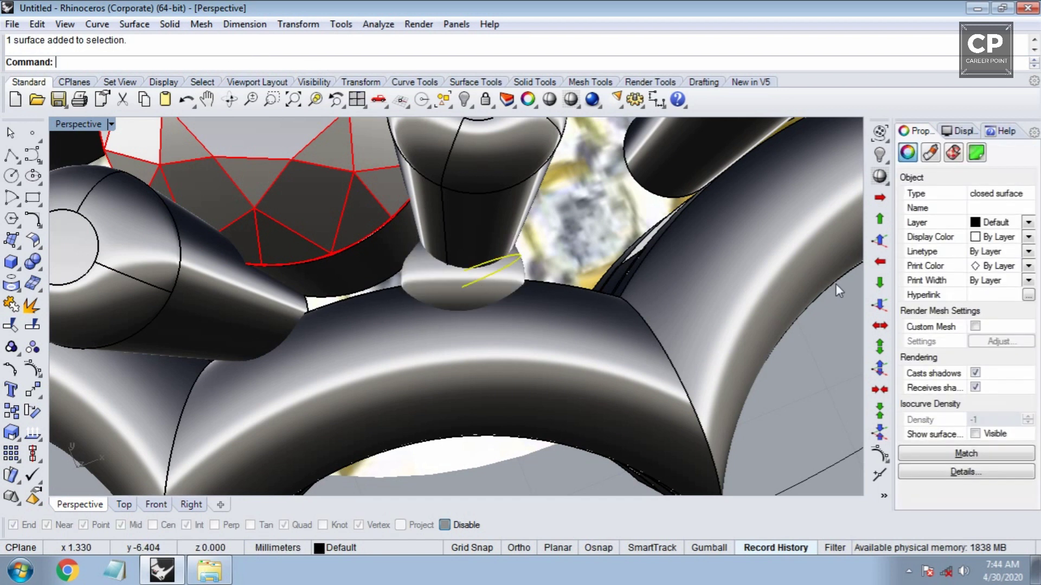
click(882, 303)
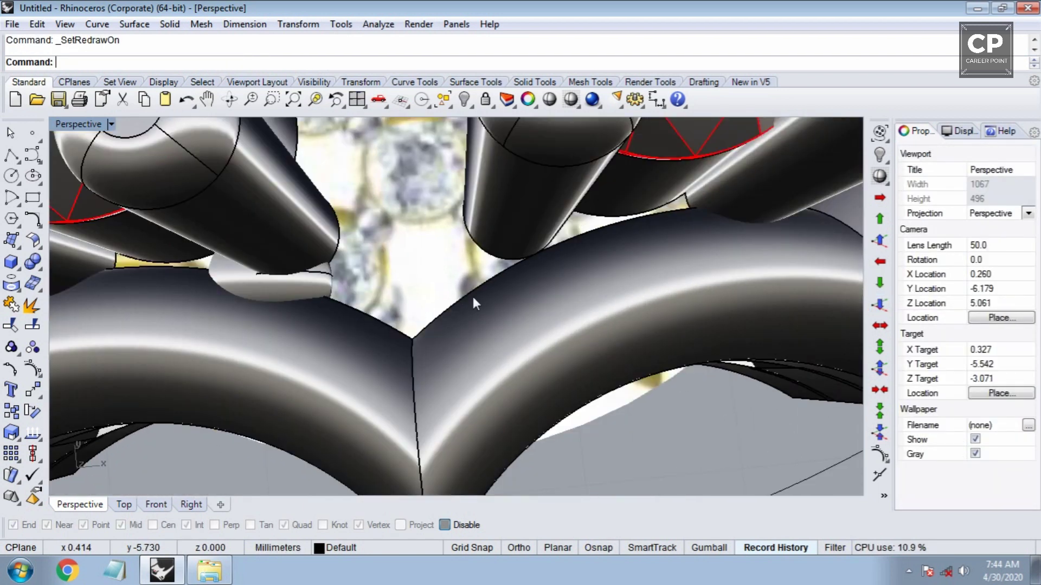
Start and cancel two sphere attempts while orbiting around the frame edge
click(18, 270)
click(80, 274)
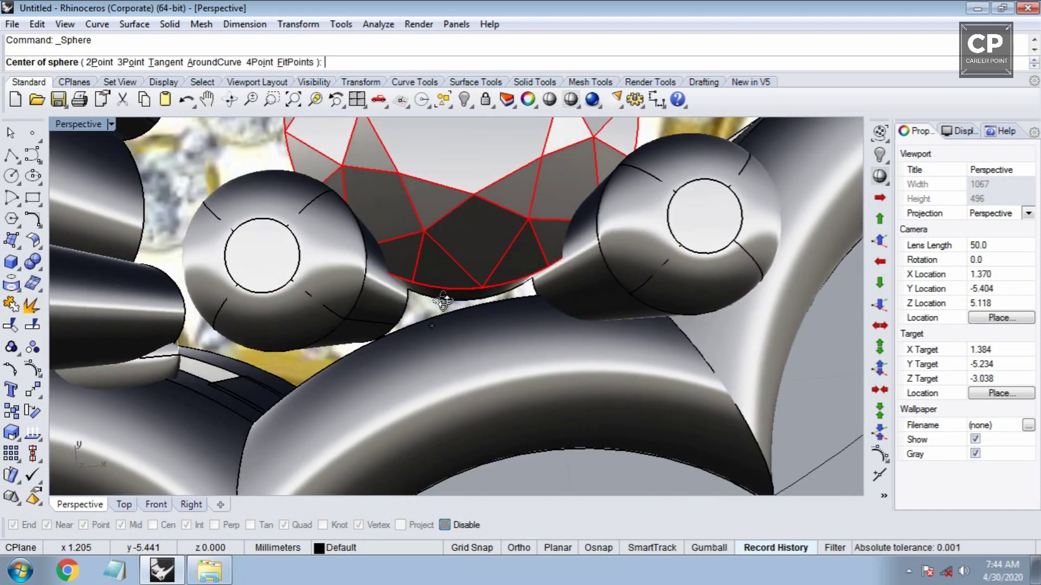
scroll(389, 290, up, 5)
right_drag(381, 323, 415, 268)
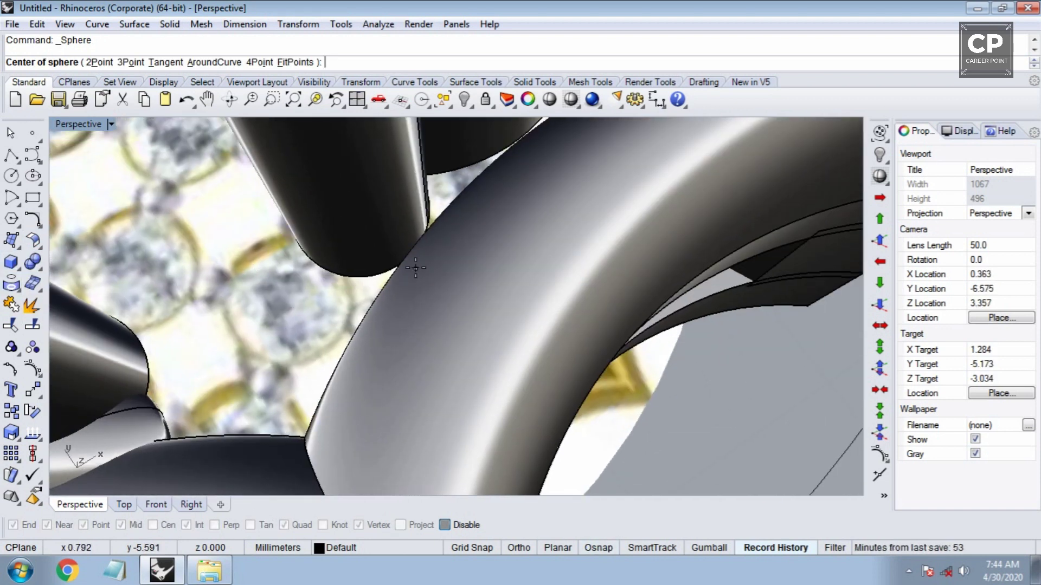
key(Escape)
scroll(414, 253, down, 5)
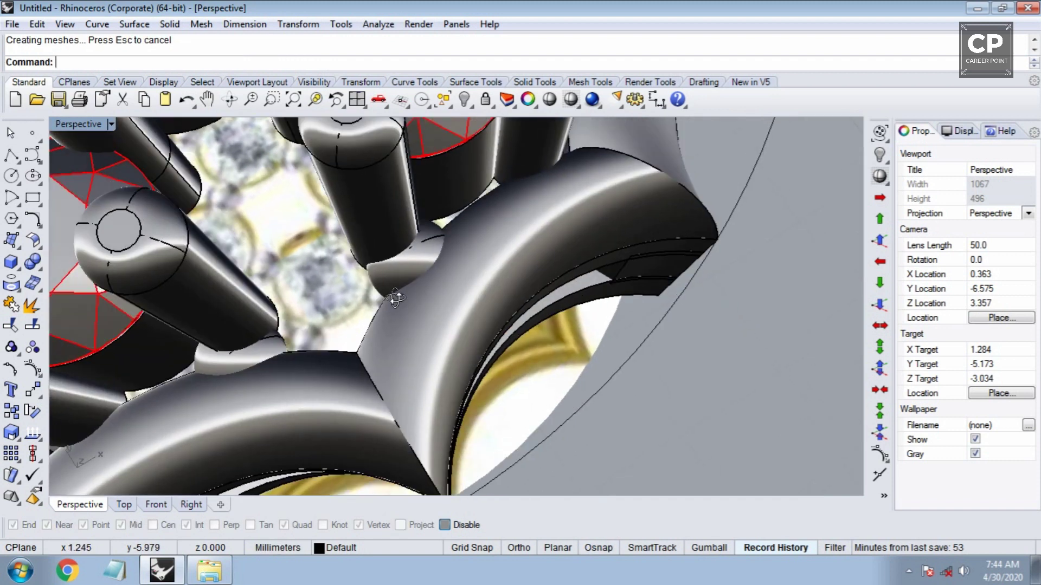
scroll(420, 287, up, 2)
right_click(428, 272)
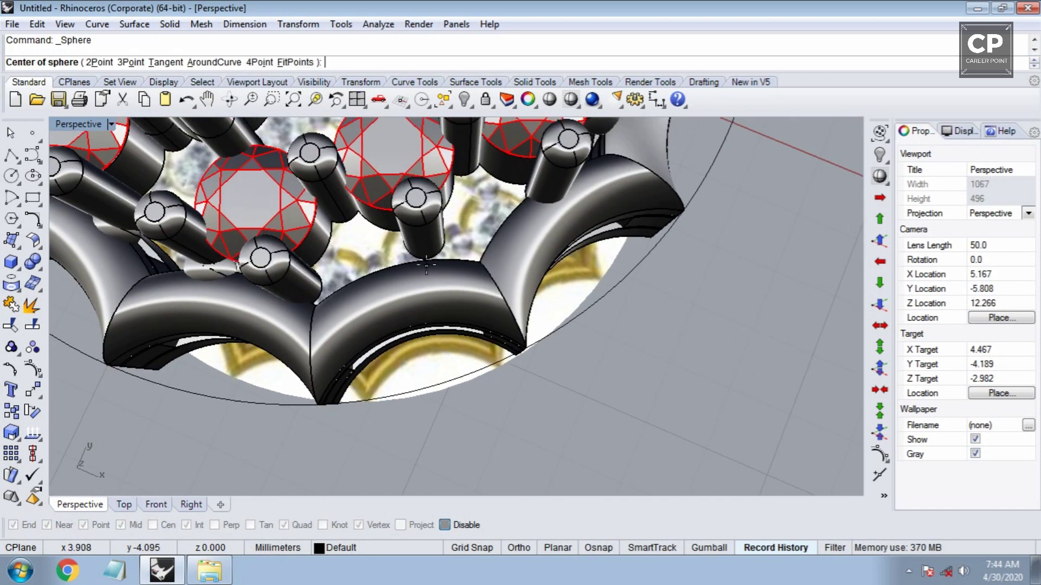
scroll(426, 261, up, 3)
key(Escape)
scroll(472, 271, down, 2)
mouse_move(472, 271)
right_down()
mouse_move(428, 287)
mouse_move(523, 300)
mouse_move(464, 309)
right_up()
Repeat Sphere and create a bead with the default radius
right_click(464, 309)
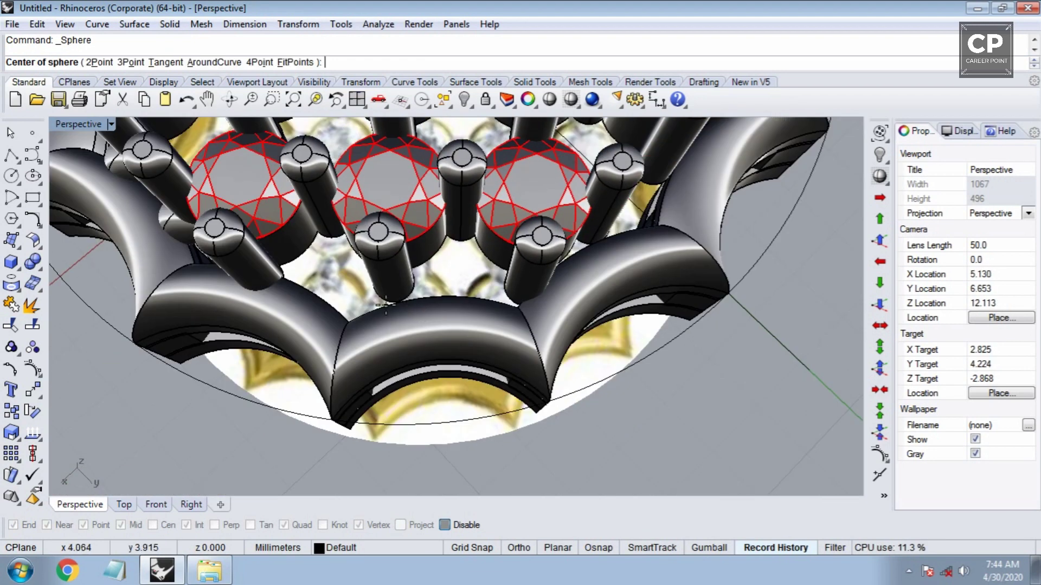
scroll(409, 305, up, 3)
key(Return)
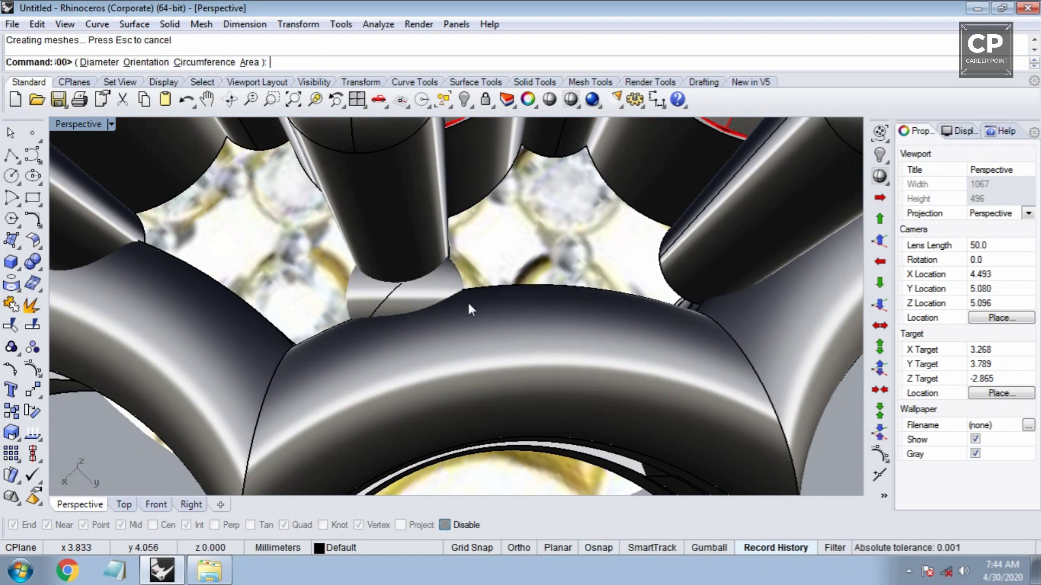
right_drag(468, 301, 464, 336)
Add a default-radius bead under the next prong and shift it left into place
right_click(463, 336)
scroll(433, 309, up, 2)
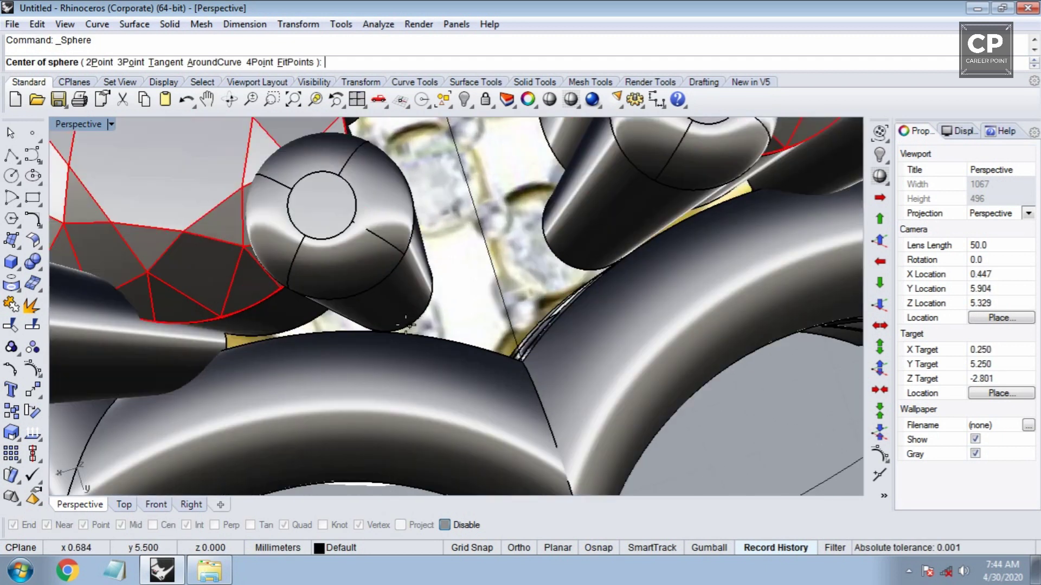
scroll(423, 301, up, 2)
scroll(415, 296, up, 2)
click(413, 293)
key(Return)
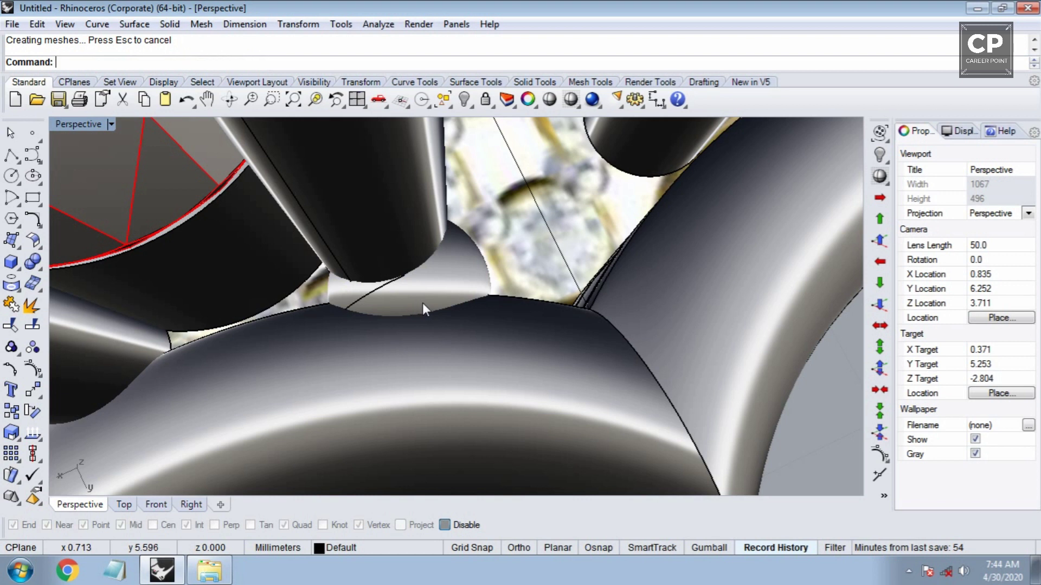
drag(442, 283, 428, 283)
scroll(428, 287, down, 5)
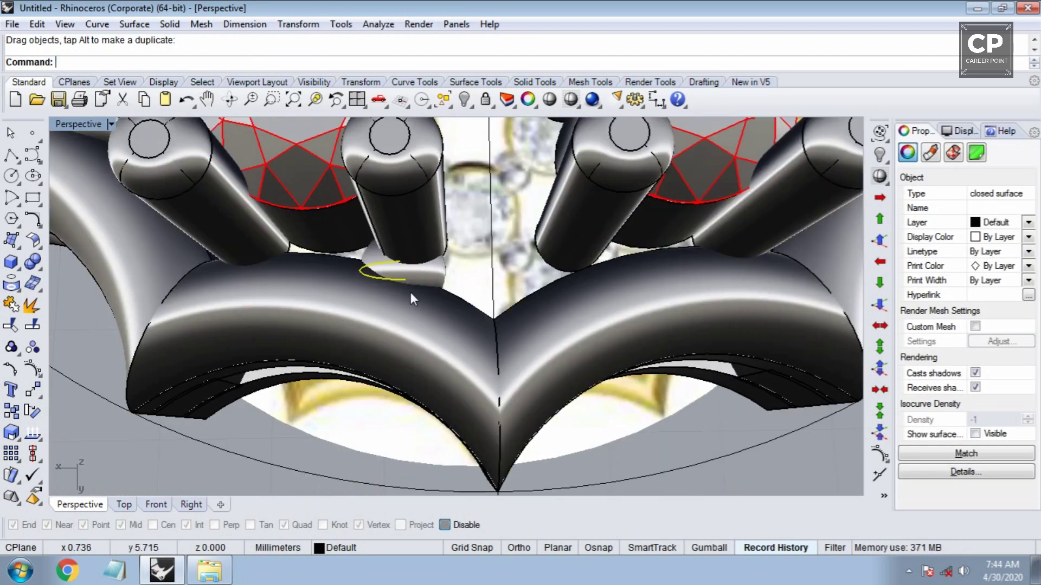
right_drag(425, 353, 432, 360)
key(Escape)
Add another default-radius bead centred under the following prong
right_click(433, 359)
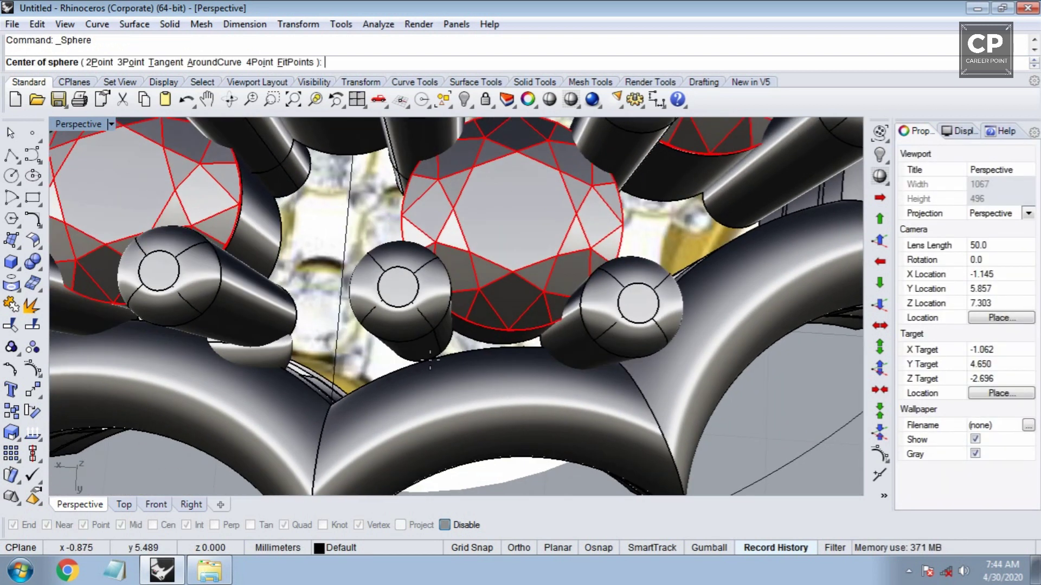
scroll(436, 360, up, 3)
click(428, 360)
key(Return)
scroll(431, 360, down, 3)
scroll(431, 360, down, 3)
right_drag(432, 360, 423, 320)
Add one more bead under the next prong, then look down on the whole piece
right_click(423, 320)
scroll(421, 310, up, 3)
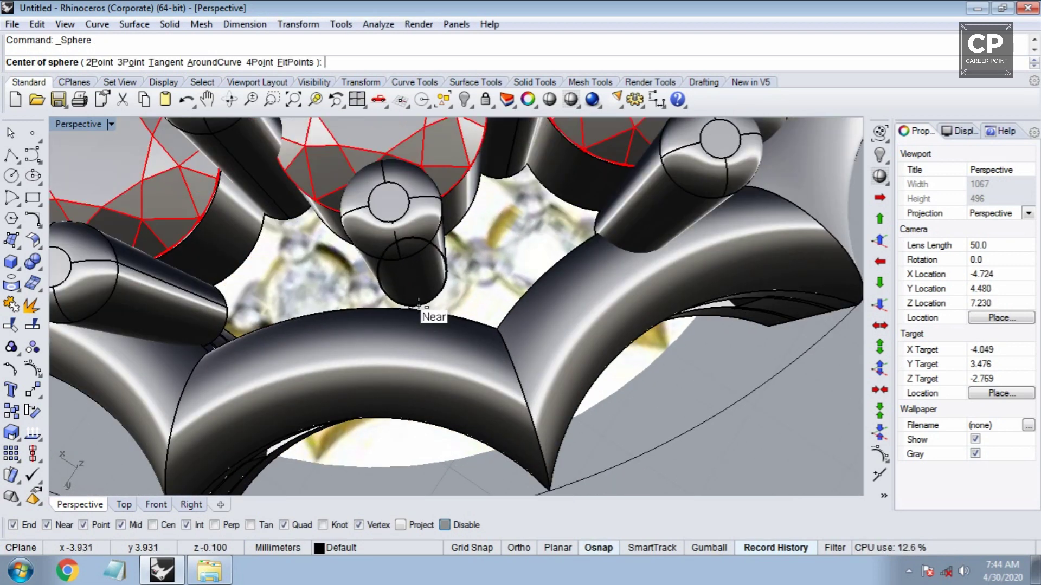
click(418, 310)
key(Return)
scroll(418, 309, down, 3)
scroll(482, 336, down, 2)
scroll(534, 335, down, 3)
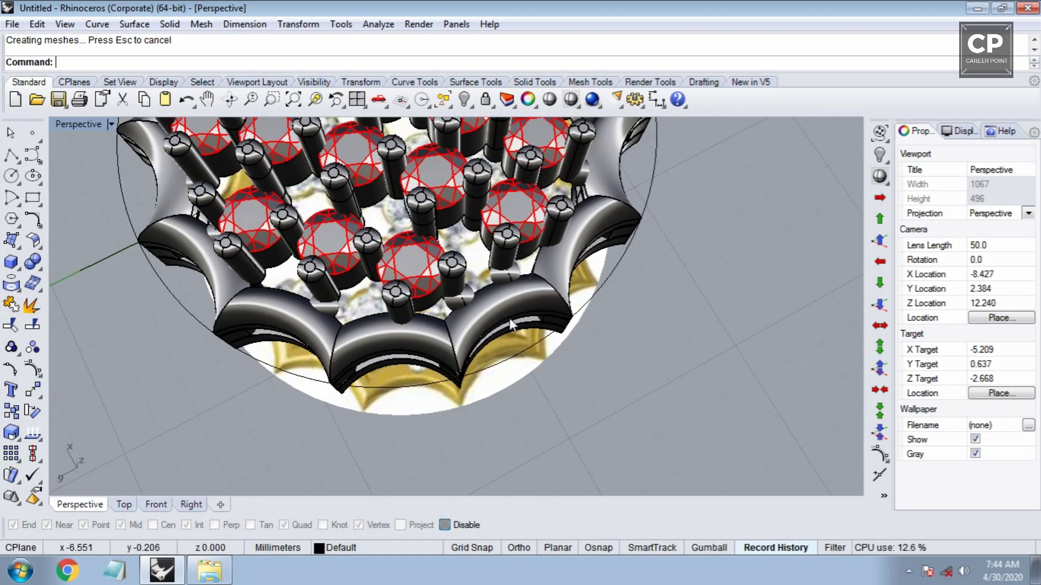
scroll(509, 318, down, 2)
mouse_move(509, 317)
right_down()
mouse_move(566, 265)
mouse_move(488, 329)
mouse_move(569, 297)
right_up()
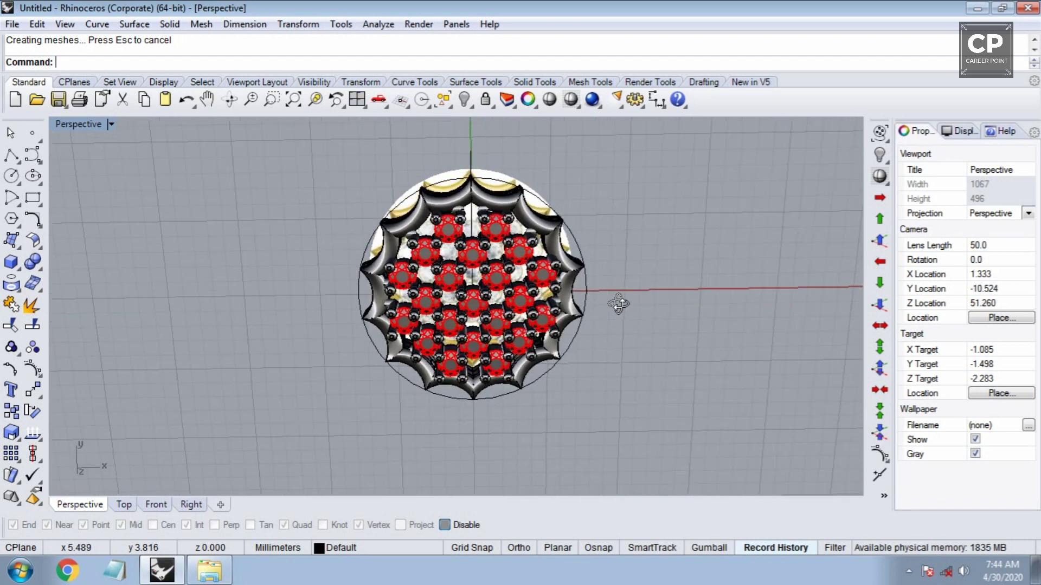
In Top view, draw a small circle centred on the disc's top scallop point
click(327, 184)
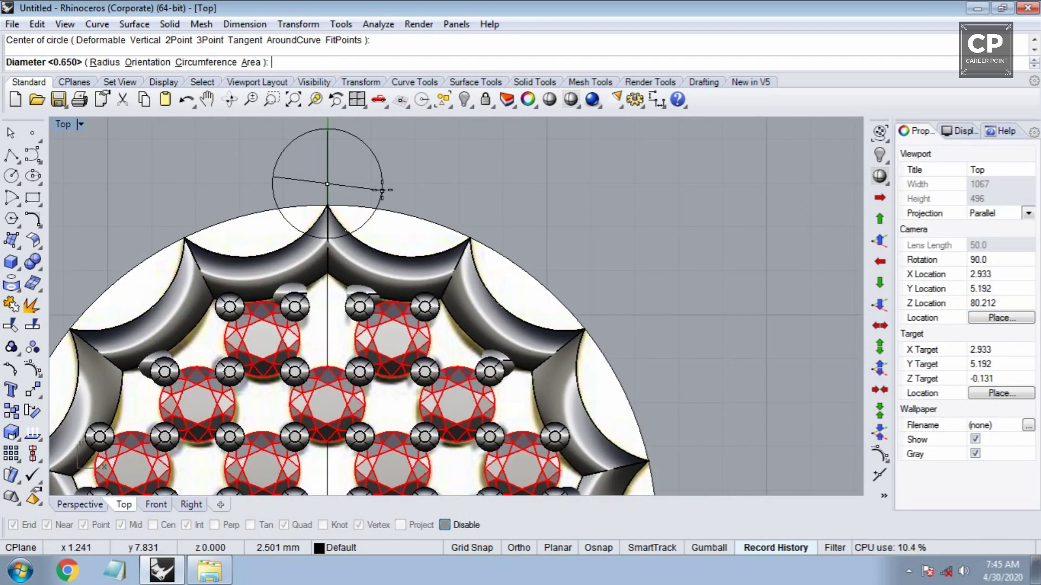
click(391, 176)
scroll(386, 163, down, 3)
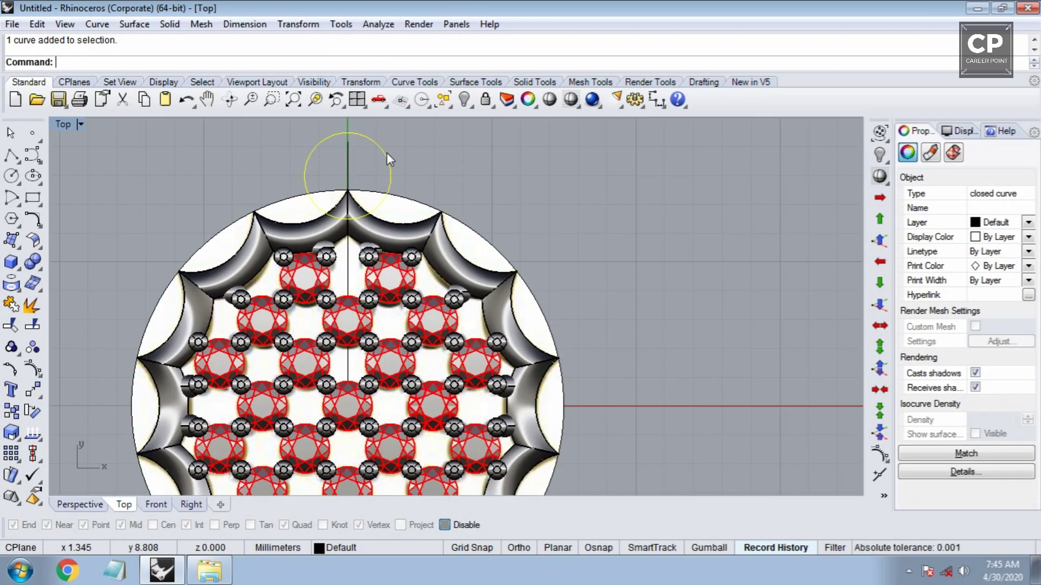
key(Escape)
Pipe the circle at the default radius, raise the ring slightly, and view it in Perspective
click(382, 214)
text(P)
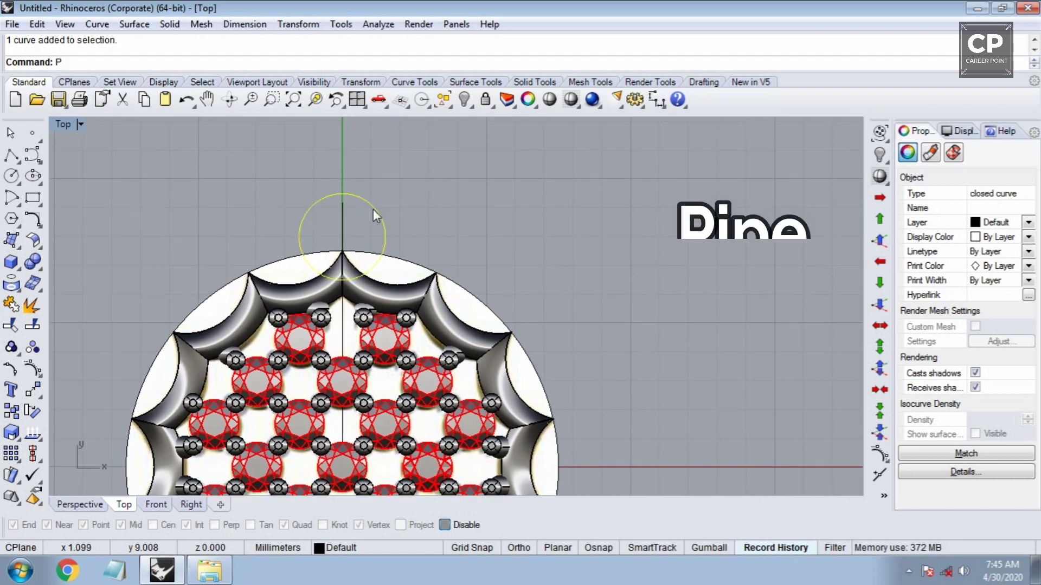
text(ipe)
key(Return)
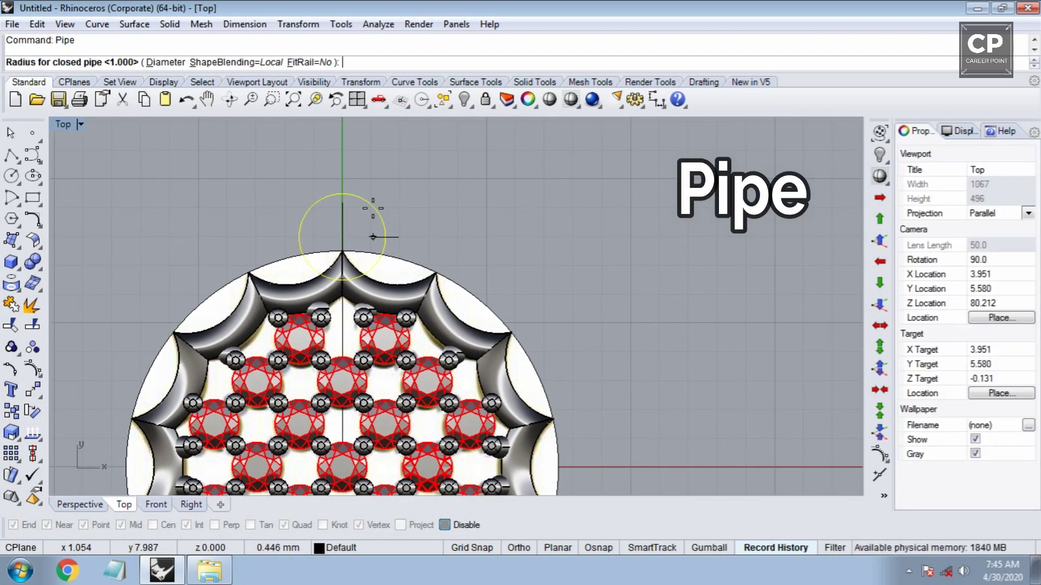
text(4)
key(Return)
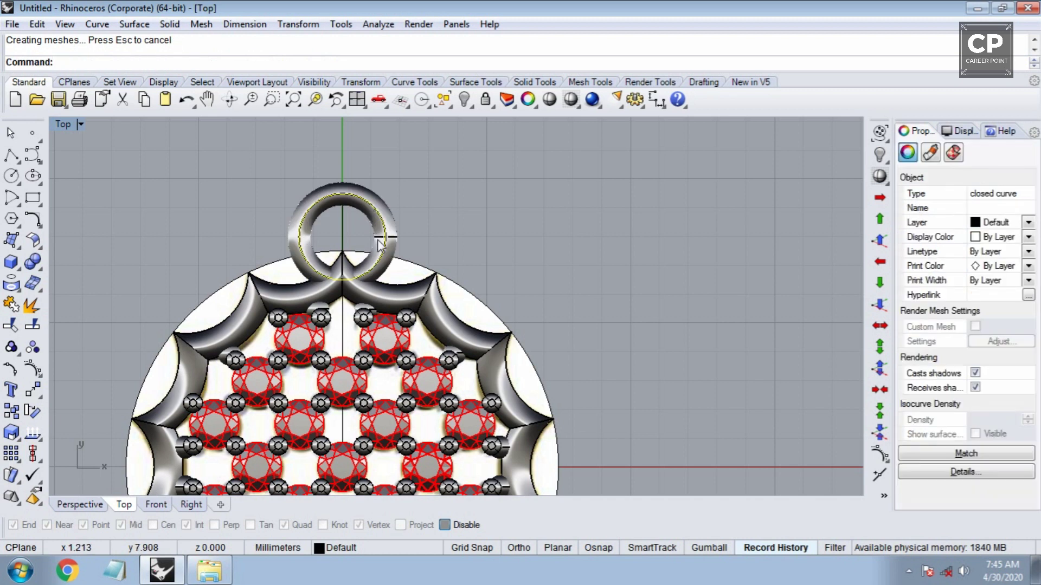
scroll(378, 240, up, 3)
drag(394, 258, 402, 242)
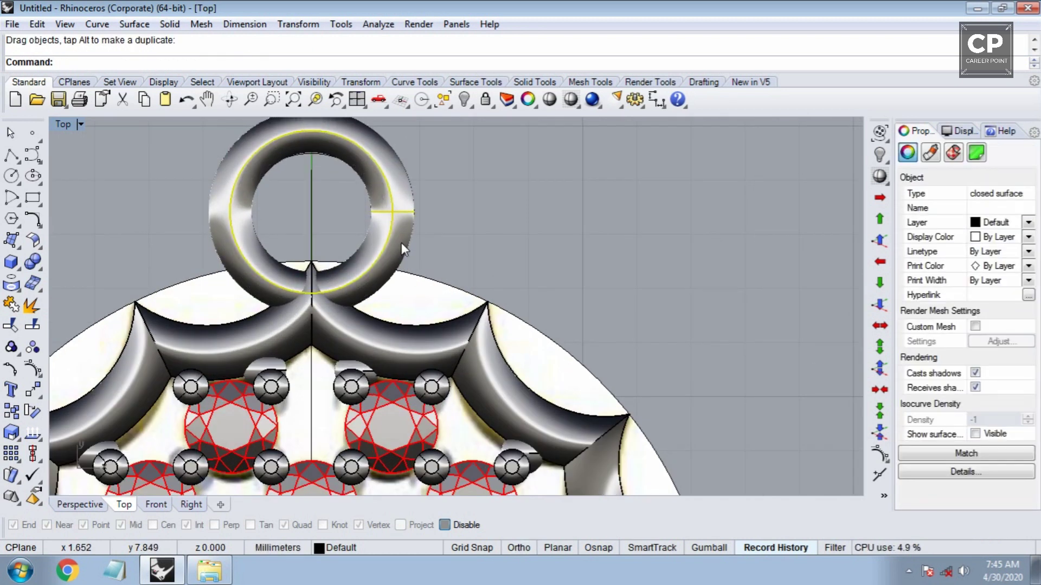
key(ctrl+F4)
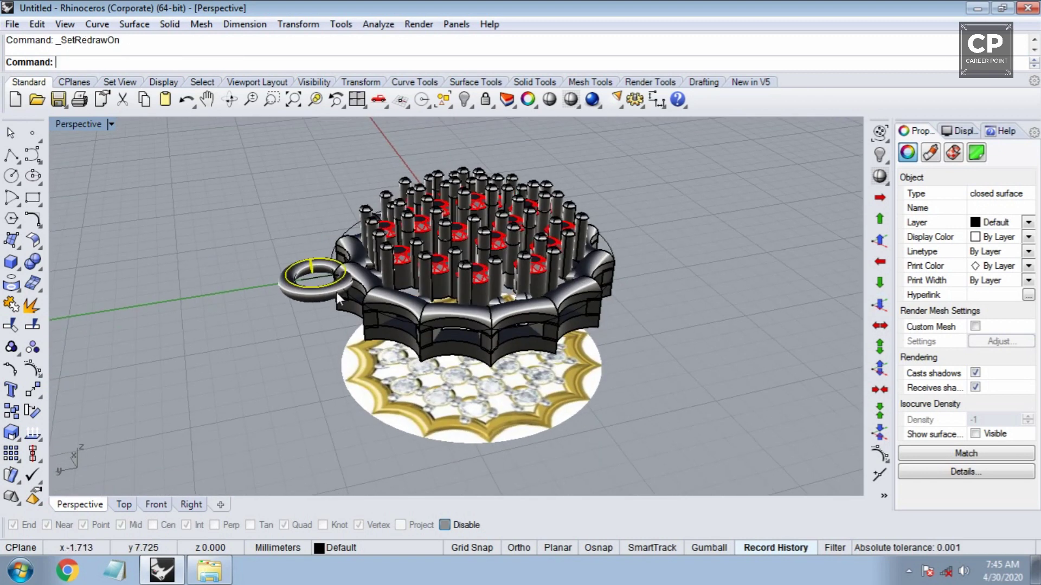
mouse_move(334, 291)
right_down()
mouse_move(545, 274)
mouse_move(476, 314)
right_up()
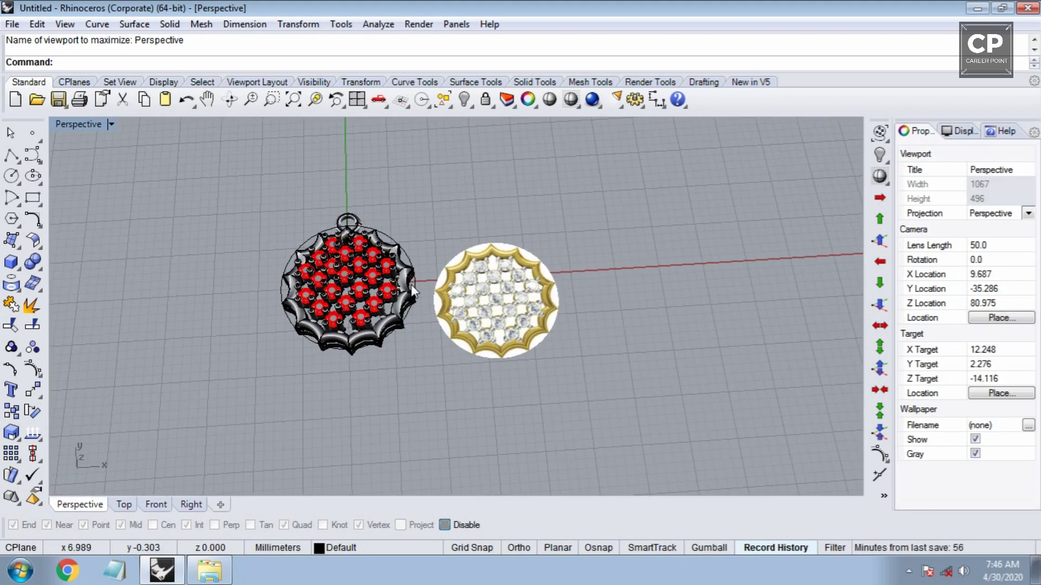
Switch to Rendered display, select everything, and set material assignment to By Object
key(ctrl+alt+r)
mouse_move(413, 291)
right_down()
mouse_move(509, 271)
mouse_move(393, 301)
mouse_move(344, 266)
mouse_move(419, 321)
right_up()
key(ctrl+a)
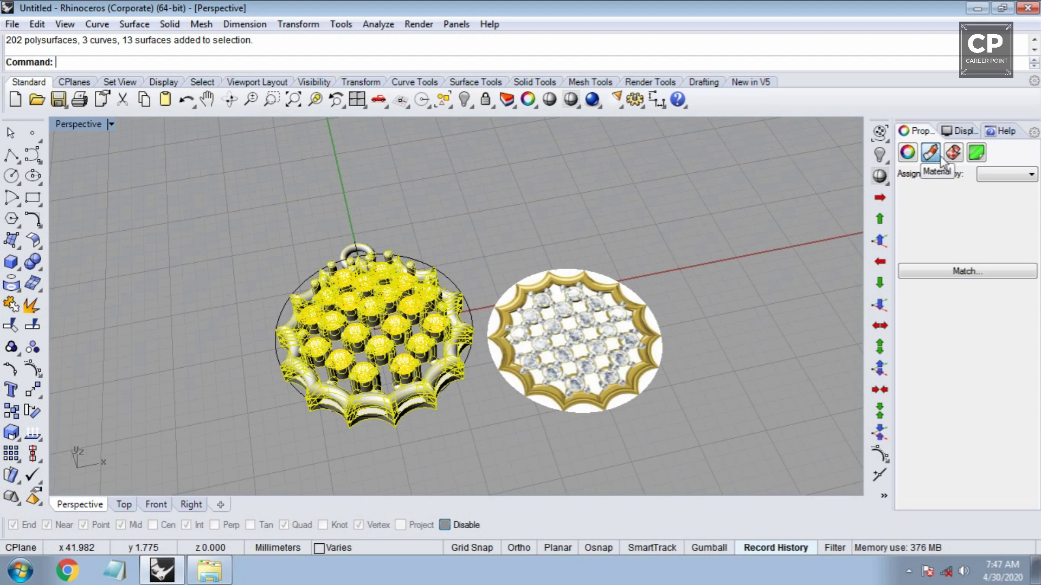
click(982, 176)
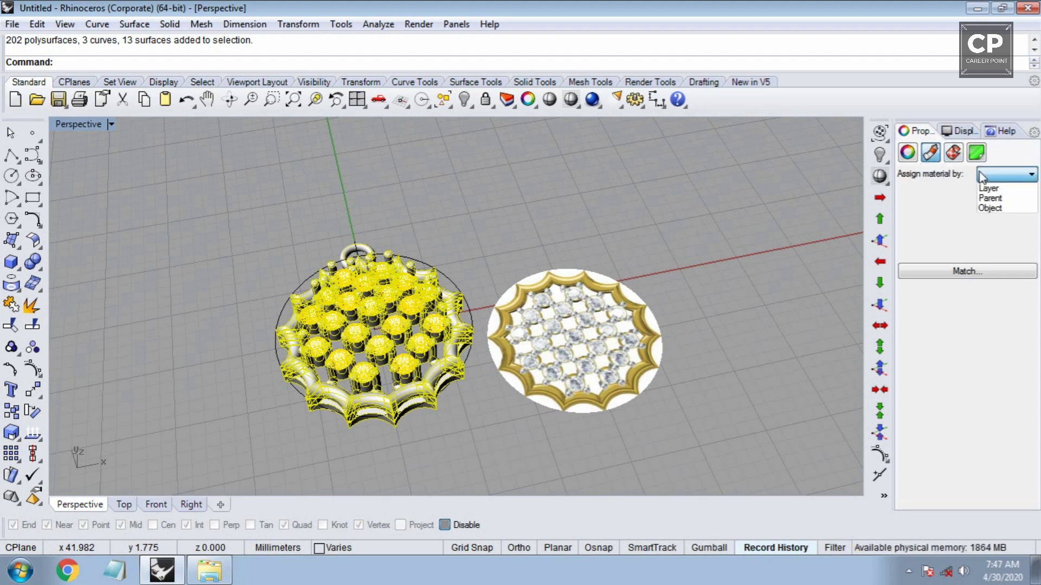
click(994, 207)
Set the material colour to Gold and raise its gloss to about 51%
click(965, 318)
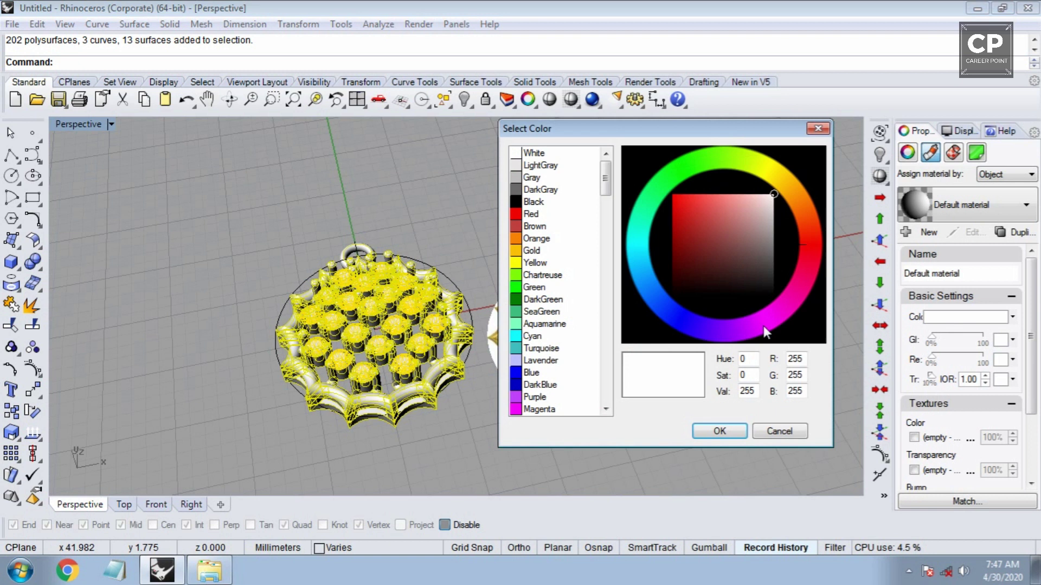
click(531, 251)
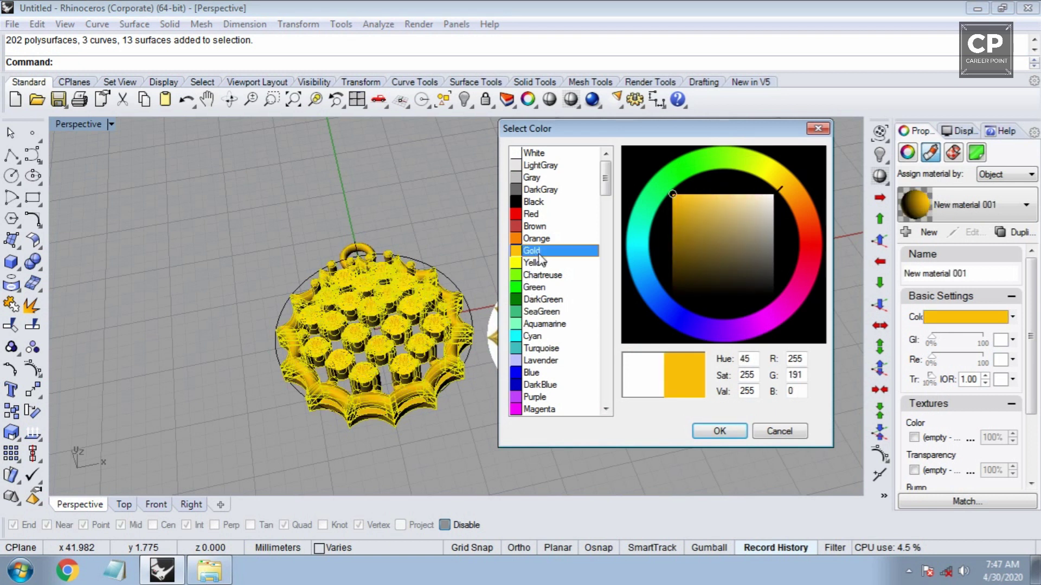
click(701, 432)
right_drag(673, 382, 495, 342)
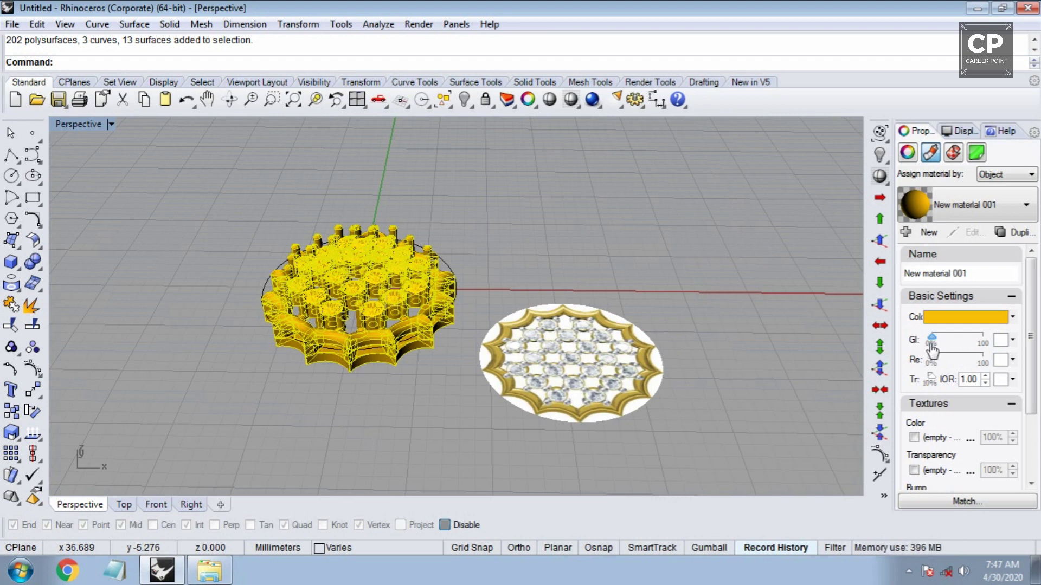
drag(931, 345, 992, 353)
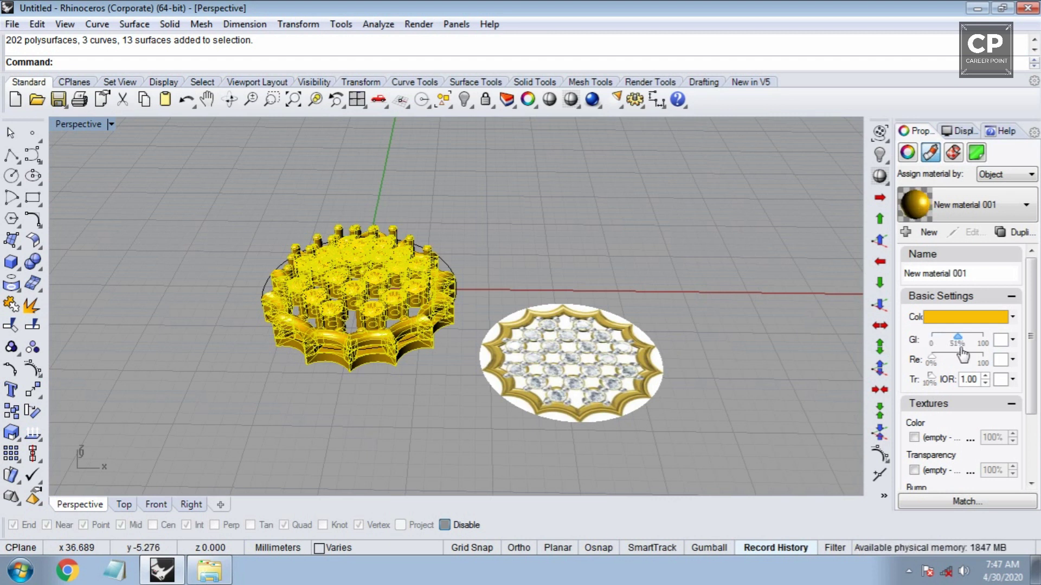
click(750, 323)
mouse_move(750, 323)
right_down()
mouse_move(438, 329)
mouse_move(505, 305)
mouse_move(574, 337)
mouse_move(532, 267)
mouse_move(449, 330)
right_up()
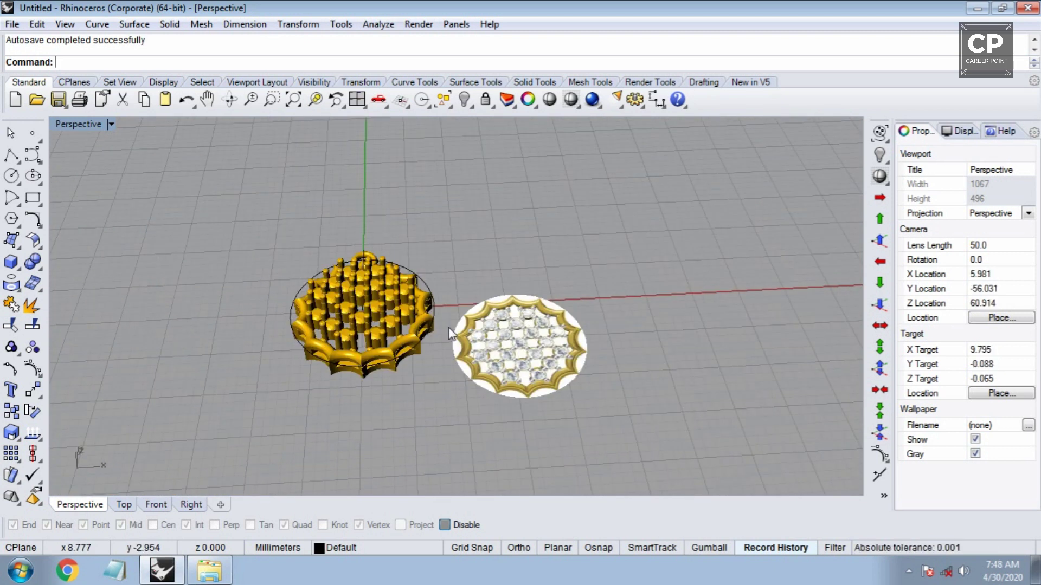